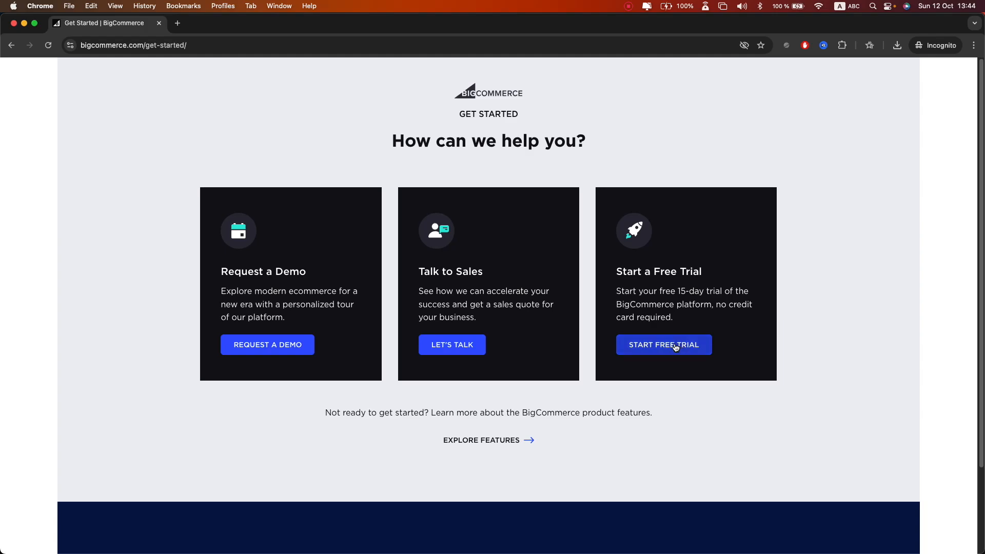
Start a free trial, naming the store King and choosing the business size "Just starting out: <$50K".
{"action": "left_click", "coordinate": [674, 344]}
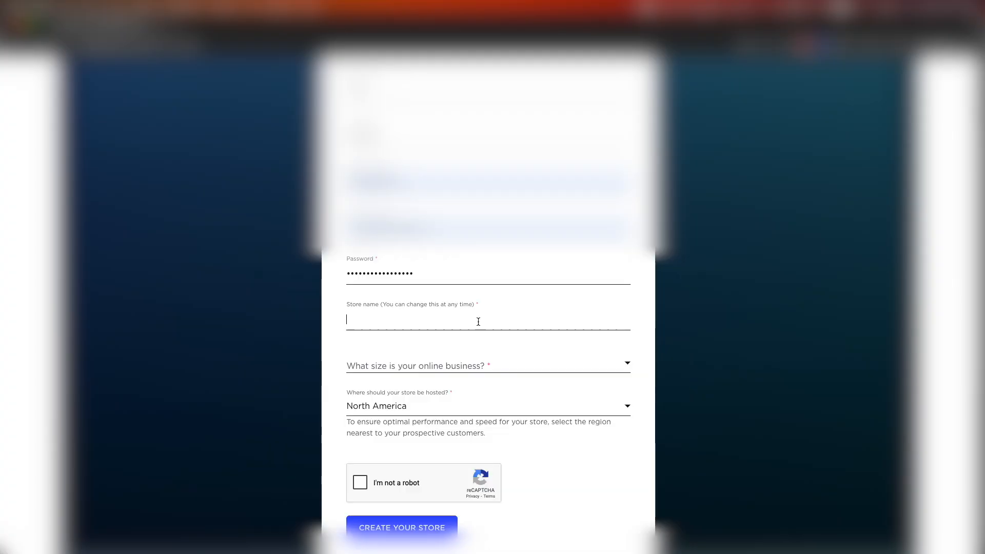
{"action": "type", "text": "King"}
{"action": "left_click", "coordinate": [516, 362]}
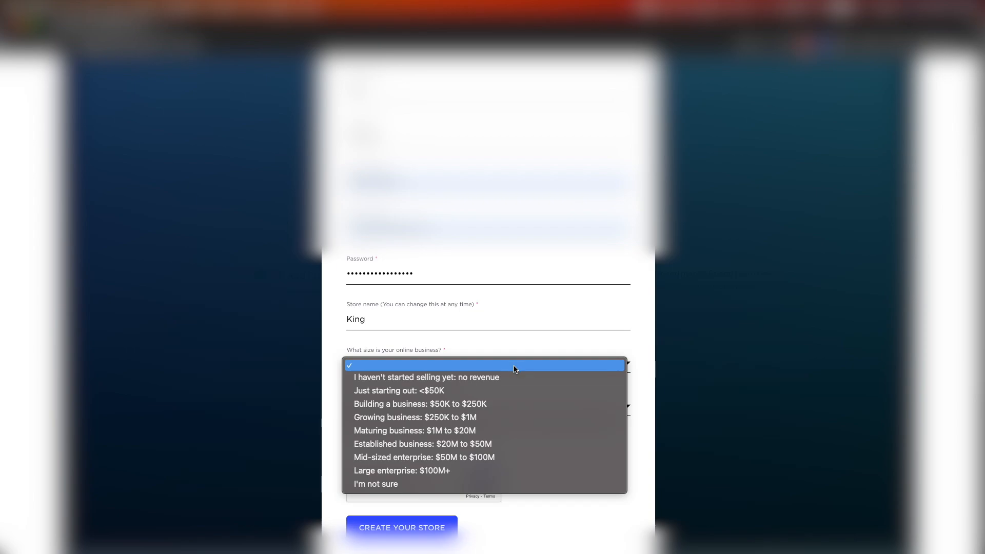
{"action": "left_click", "coordinate": [493, 387]}
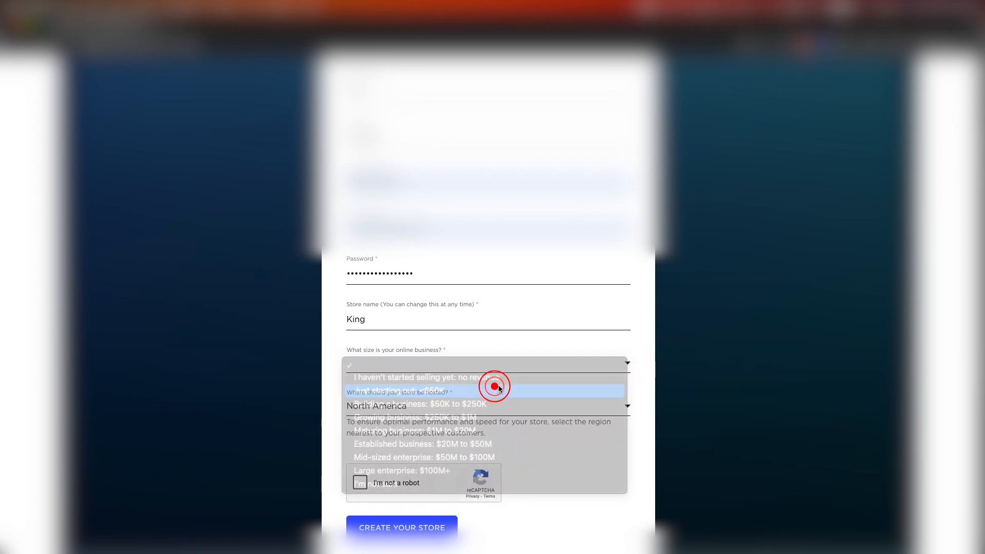
{"action": "scroll", "coordinate": [498, 385], "scroll_direction": "down", "scroll_amount": 3}
{"action": "scroll", "coordinate": [521, 354], "scroll_direction": "down", "scroll_amount": 2}
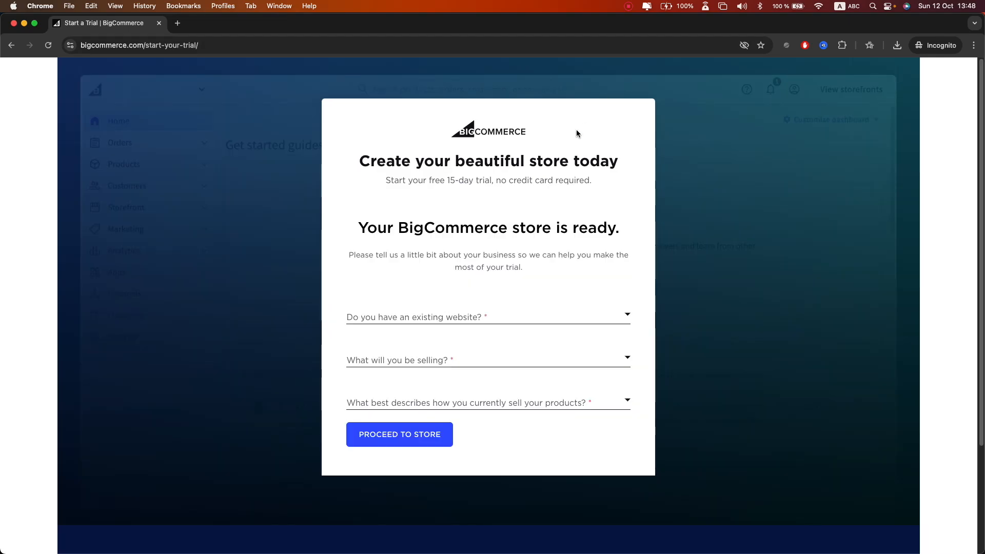
Answer No to having an existing website and choose Home, Garden & Furniture as what the store sells.
{"action": "scroll", "coordinate": [576, 133], "scroll_direction": "down", "scroll_amount": 2}
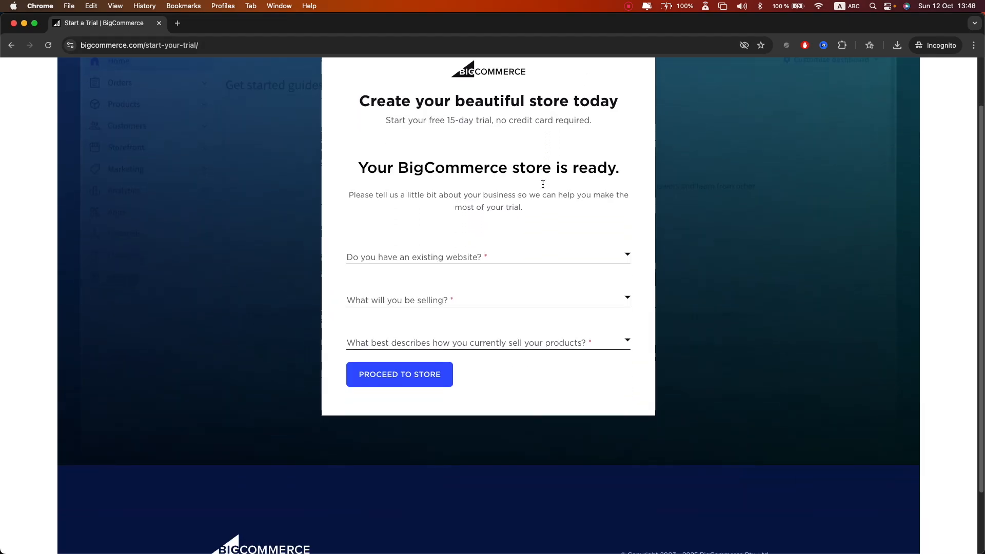
{"action": "left_click", "coordinate": [500, 252]}
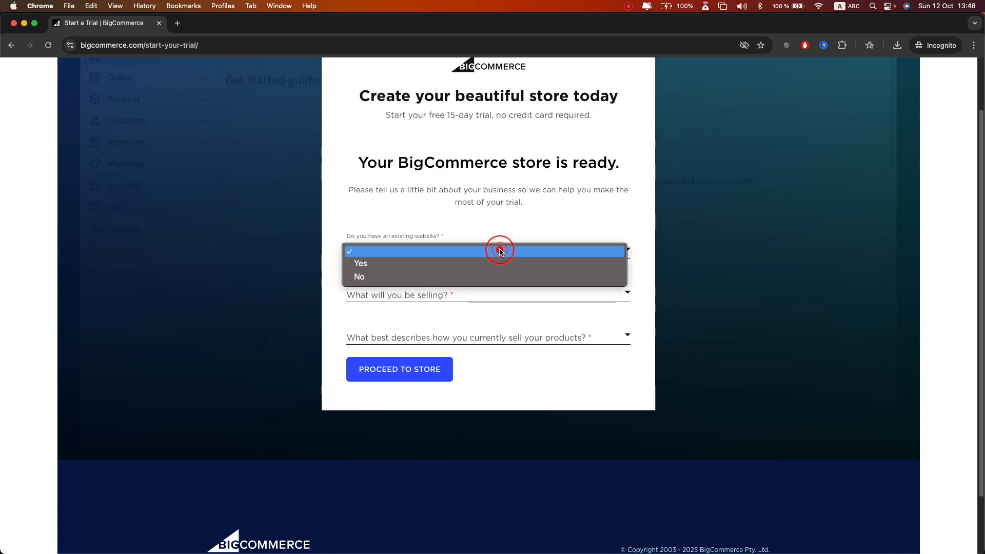
{"action": "left_click", "coordinate": [491, 276]}
{"action": "scroll", "coordinate": [487, 277], "scroll_direction": "down", "scroll_amount": 1}
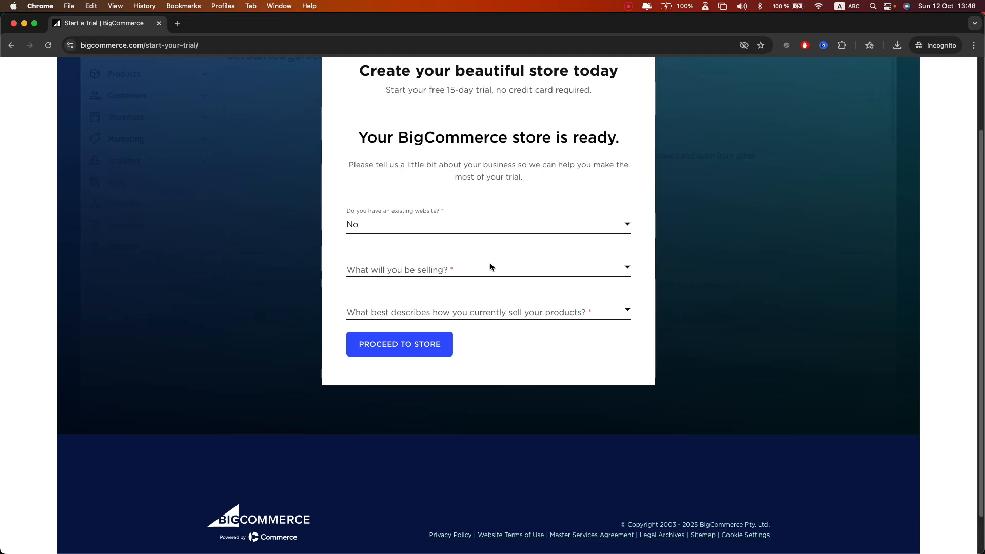
{"action": "left_click", "coordinate": [491, 266]}
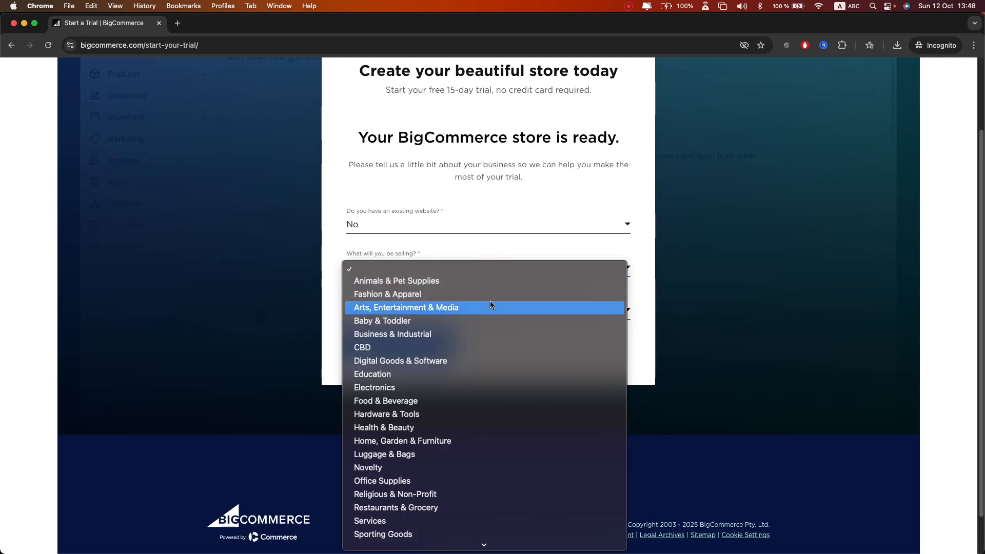
{"action": "scroll", "coordinate": [491, 304], "scroll_direction": "down", "scroll_amount": 3}
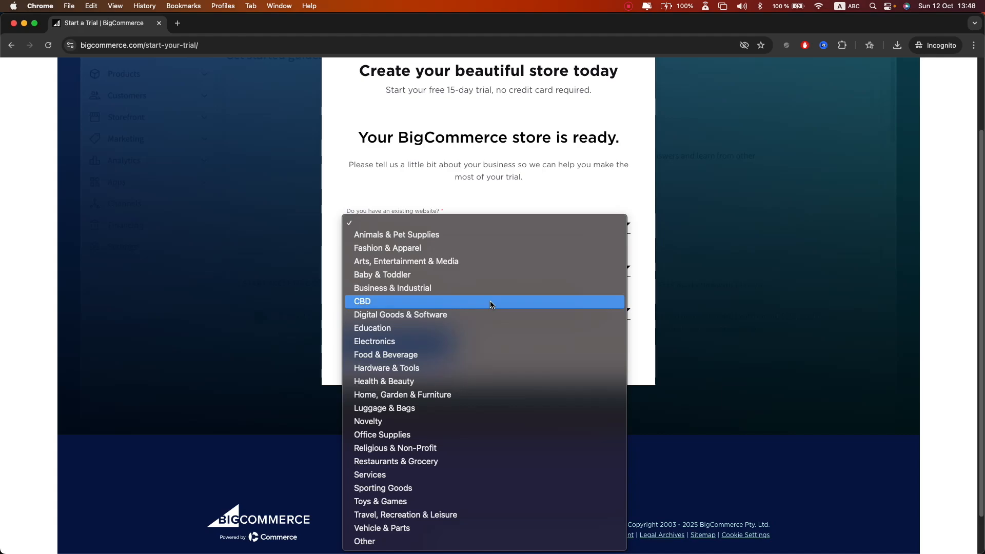
{"action": "left_click", "coordinate": [463, 394]}
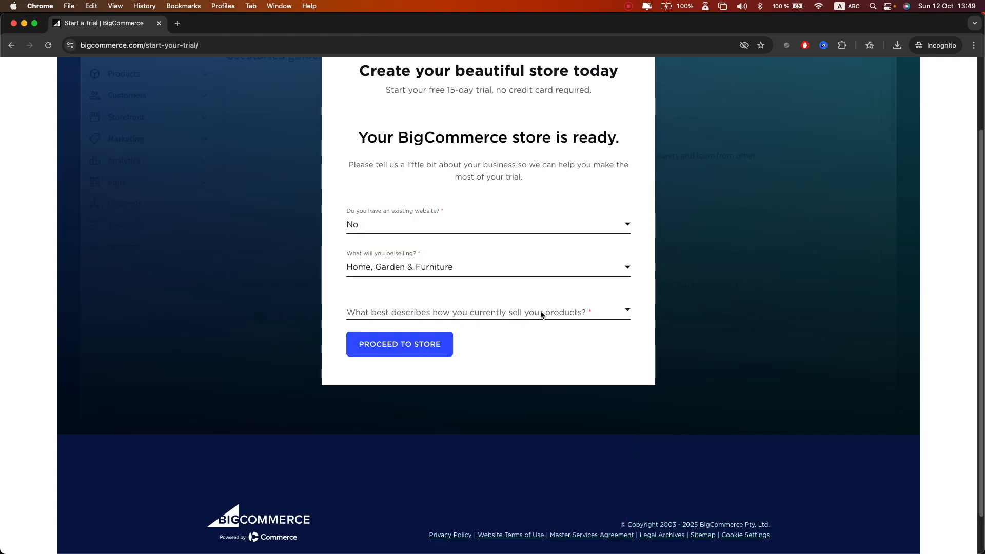
Choose "I sell mainly through online marketplaces" as the current selling method and proceed to the store.
{"action": "left_click", "coordinate": [534, 318]}
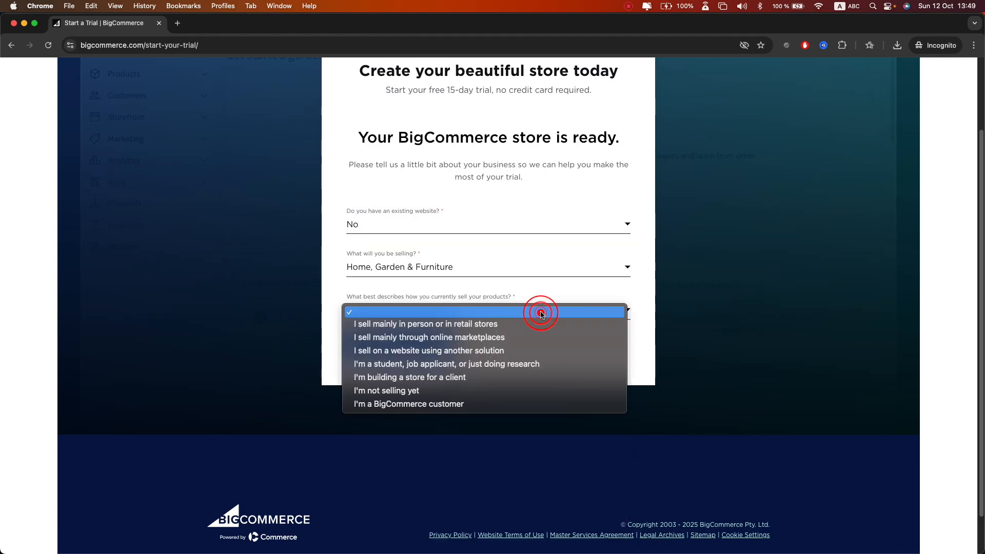
{"action": "left_click", "coordinate": [521, 338]}
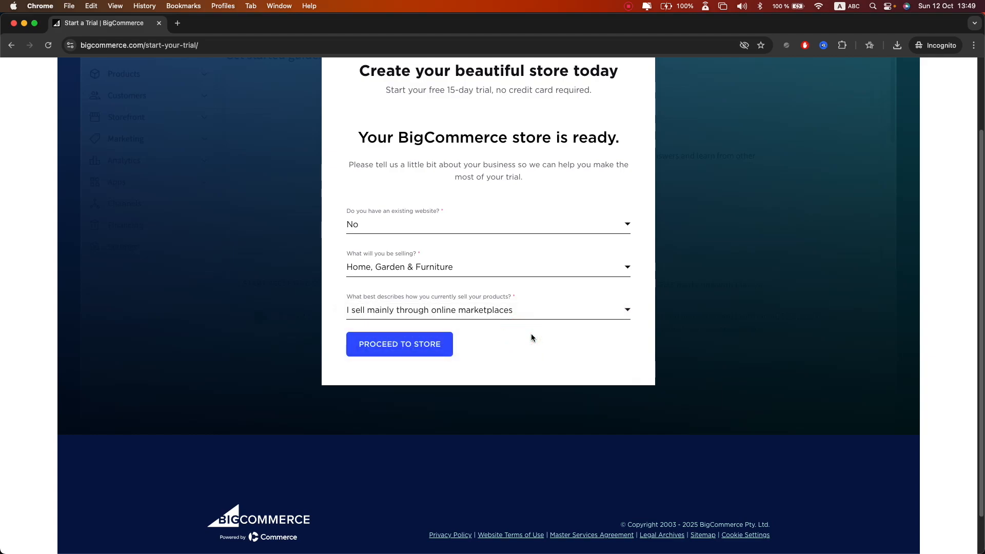
{"action": "left_click", "coordinate": [442, 342]}
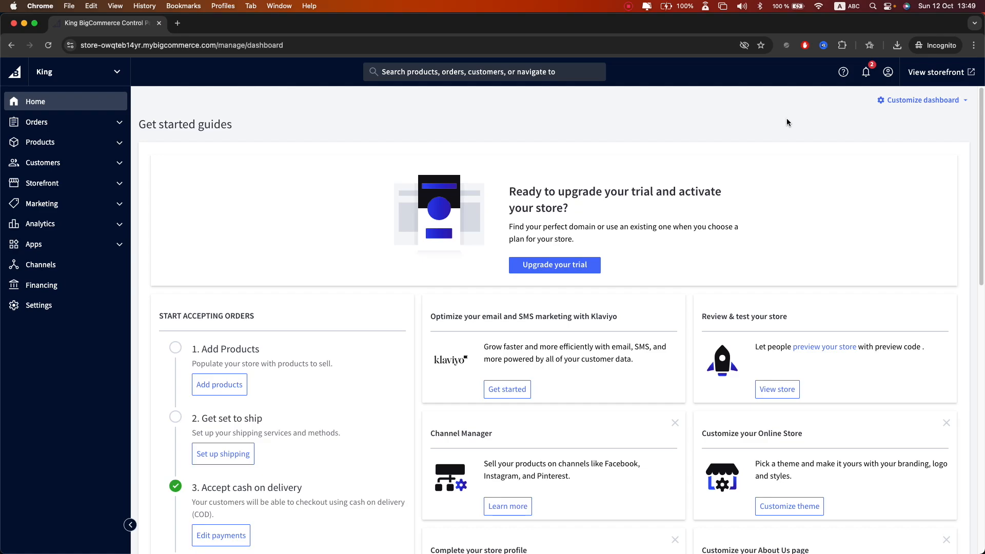
Open the form for adding a new product to the store.
{"action": "scroll", "coordinate": [540, 125], "scroll_direction": "down", "scroll_amount": 5}
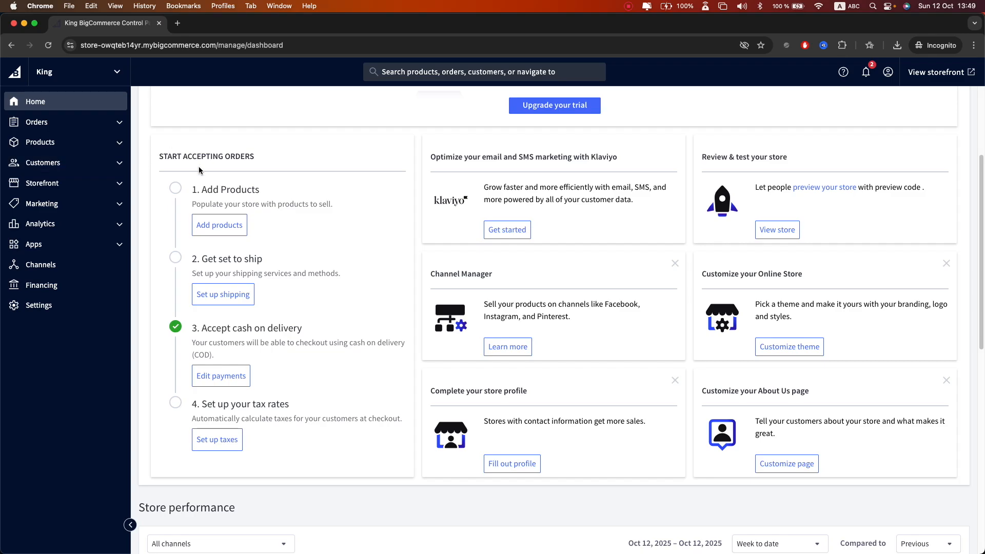
{"action": "left_click", "coordinate": [116, 147]}
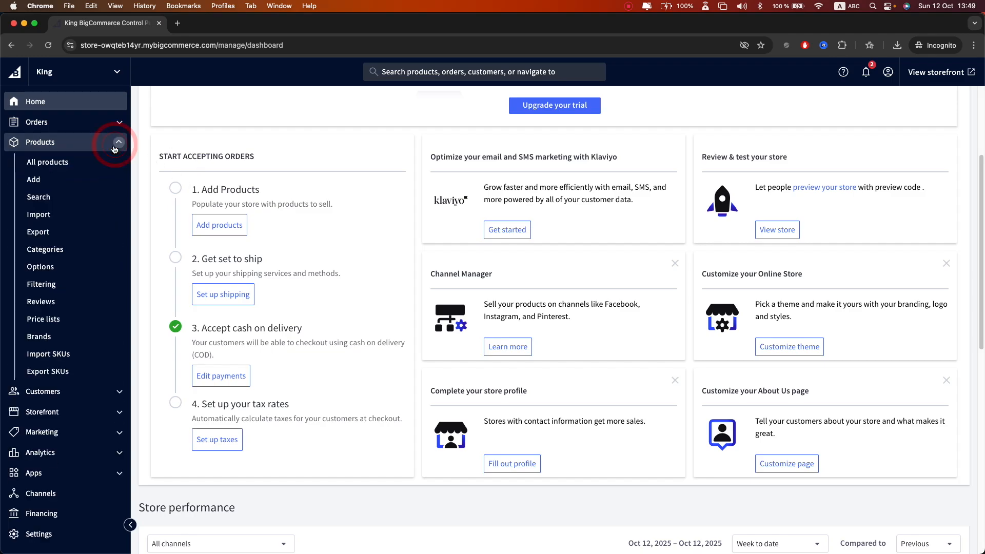
{"action": "left_click", "coordinate": [69, 181]}
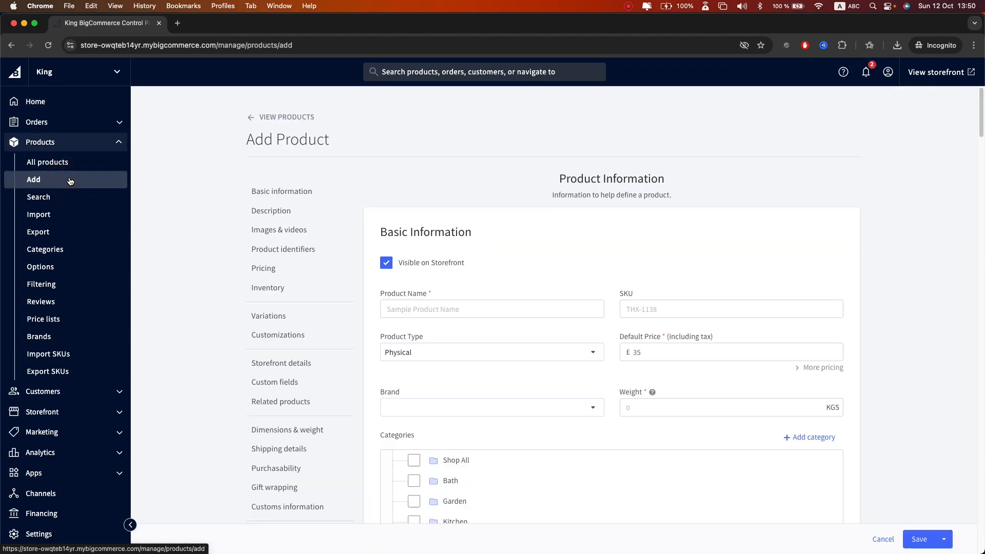
Name the new product "Home table decor" and set its default price to £49.99.
{"action": "scroll", "coordinate": [336, 203], "scroll_direction": "down", "scroll_amount": 3}
{"action": "scroll", "coordinate": [336, 202], "scroll_direction": "up", "scroll_amount": 1}
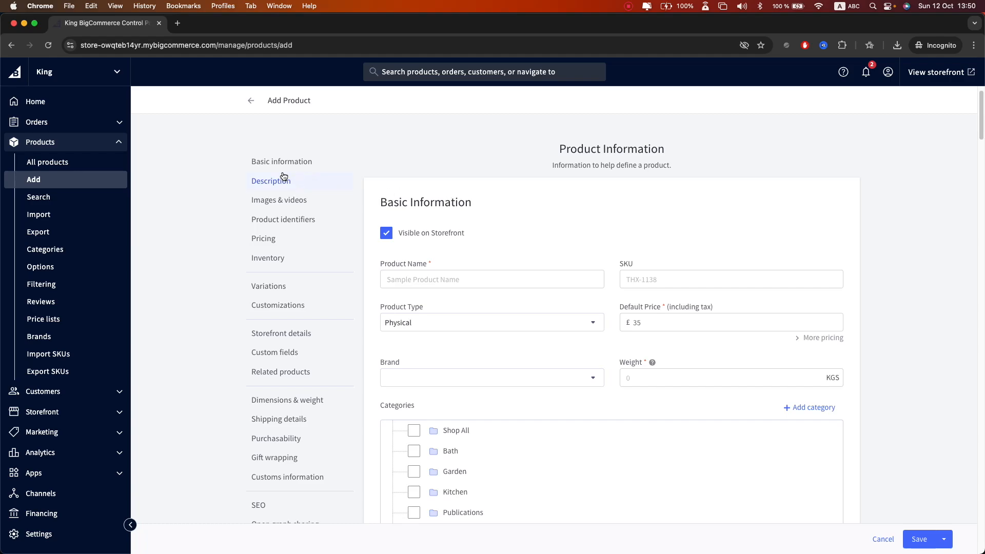
{"action": "scroll", "coordinate": [498, 222], "scroll_direction": "down", "scroll_amount": 7}
{"action": "scroll", "coordinate": [497, 222], "scroll_direction": "up", "scroll_amount": 7}
{"action": "scroll", "coordinate": [498, 226], "scroll_direction": "up", "scroll_amount": 1}
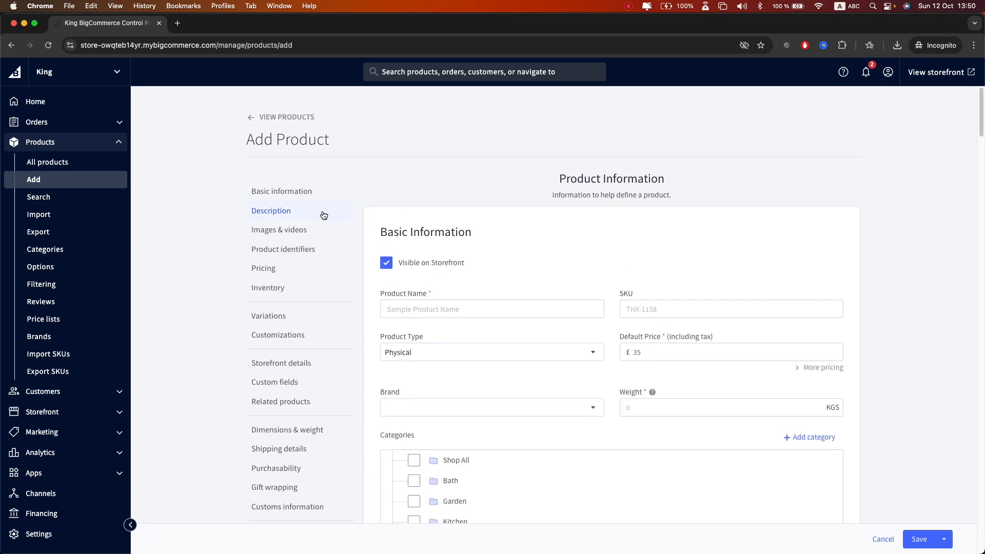
{"action": "left_click", "coordinate": [432, 307]}
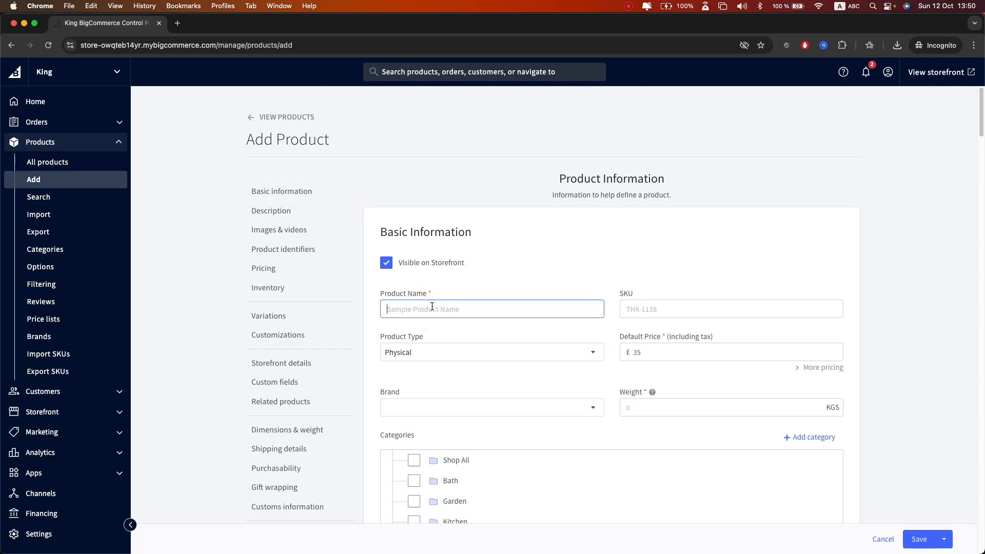
{"action": "type", "text": "Home table decor"}
{"action": "scroll", "coordinate": [474, 330], "scroll_direction": "down", "scroll_amount": 5}
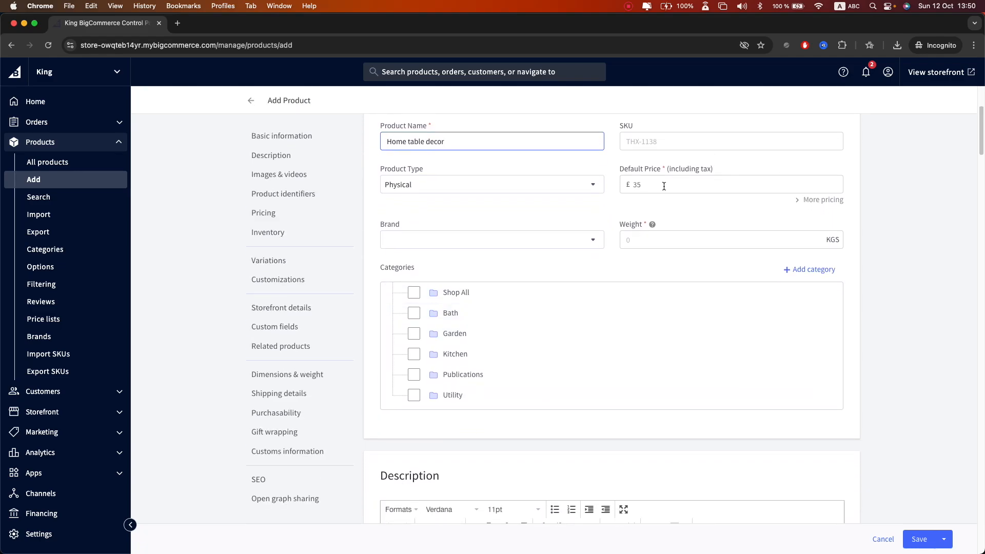
{"action": "left_click", "coordinate": [654, 187]}
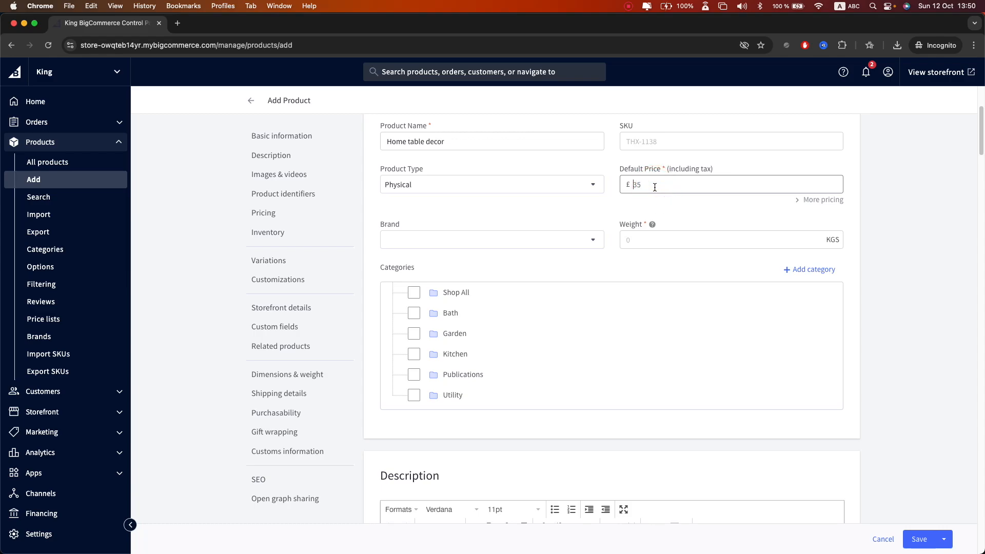
{"action": "type", "text": "49.99"}
Leave the product's brand empty and set its weight to 2 kg.
{"action": "left_click", "coordinate": [454, 213]}
{"action": "left_click", "coordinate": [556, 239]}
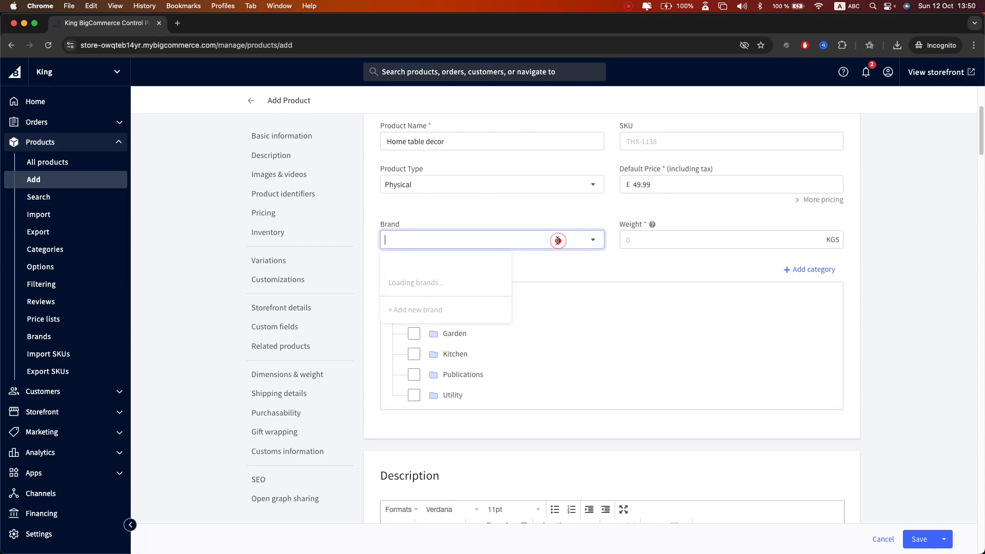
{"action": "left_click", "coordinate": [578, 256]}
{"action": "left_click", "coordinate": [716, 242]}
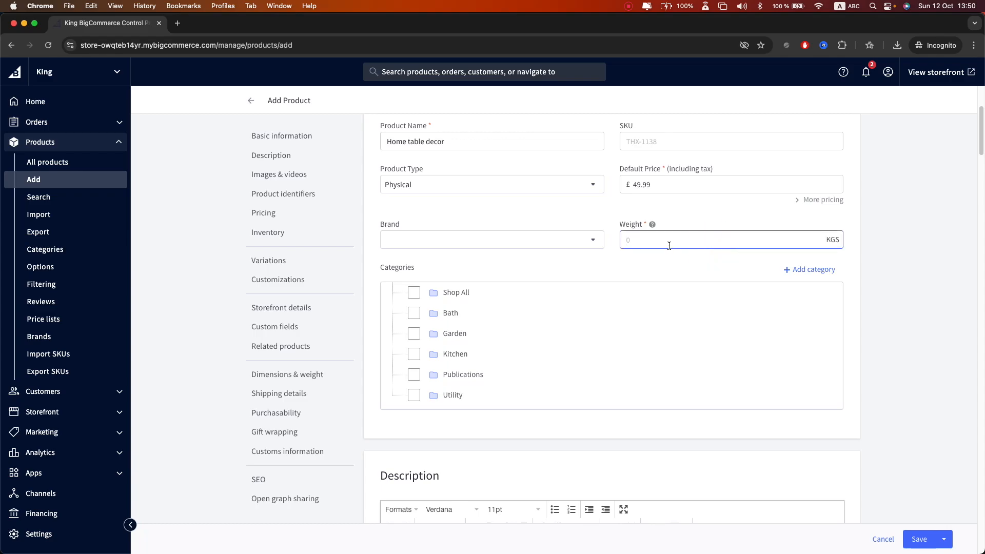
{"action": "type", "text": "2"}
Add a new product category named "Home furniture" without choosing a parent category.
{"action": "scroll", "coordinate": [578, 277], "scroll_direction": "down", "scroll_amount": 3}
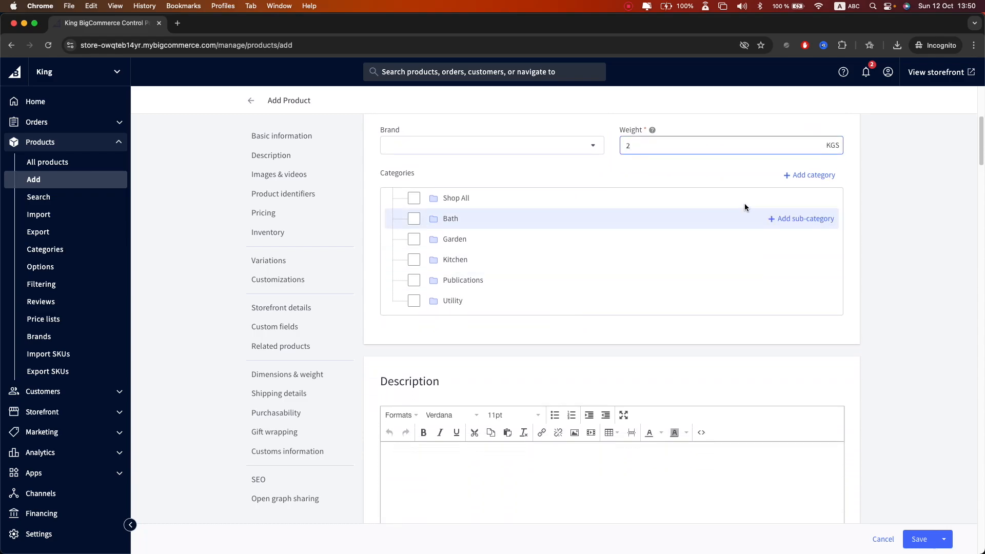
{"action": "left_click", "coordinate": [819, 176]}
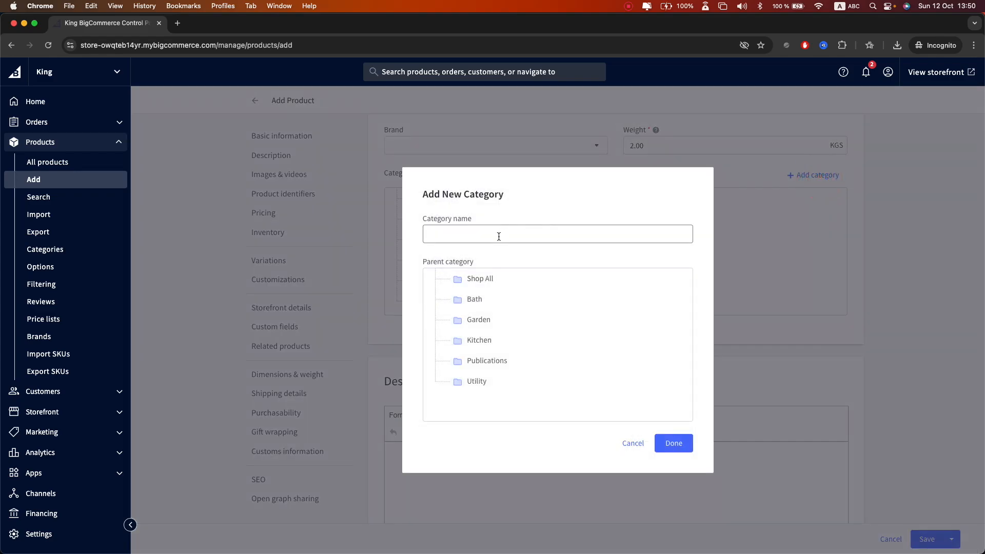
{"action": "left_click", "coordinate": [499, 236]}
{"action": "type", "text": "Home furniture"}
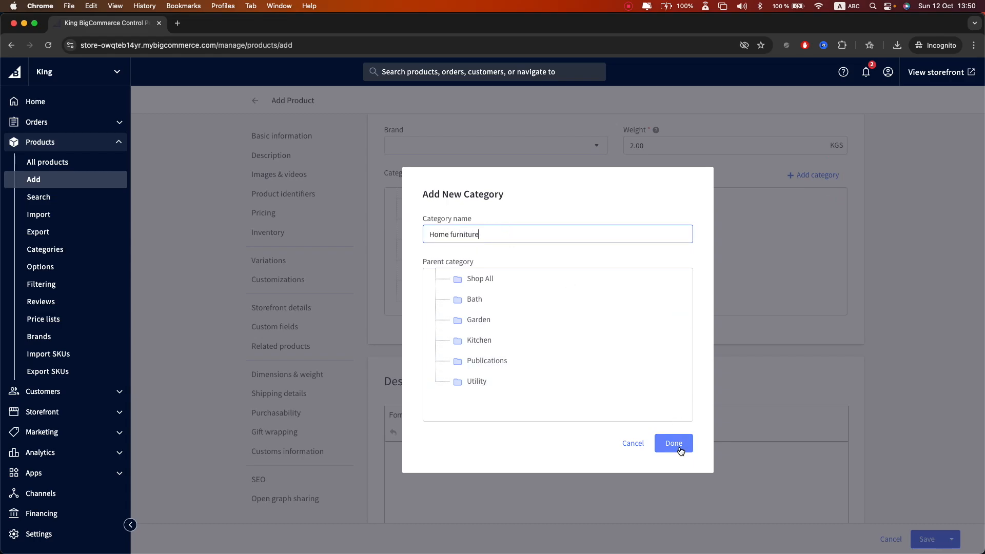
{"action": "left_click", "coordinate": [674, 443]}
Enter "Luxury home decor furniture" as the product description.
{"action": "scroll", "coordinate": [637, 362], "scroll_direction": "down", "scroll_amount": 5}
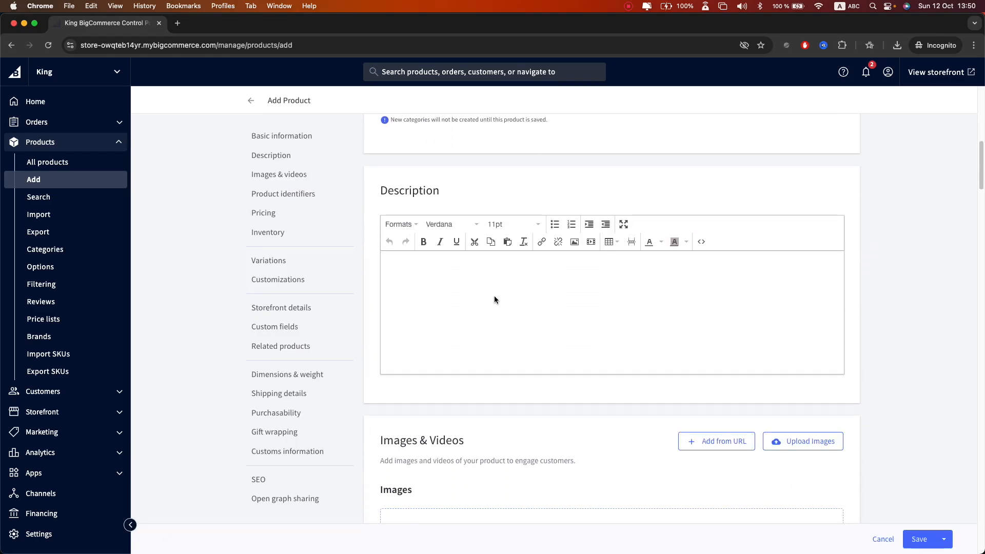
{"action": "type", "text": "uxus"}
{"action": "type", "text": "y home decor "}
{"action": "type", "text": "furniture"}
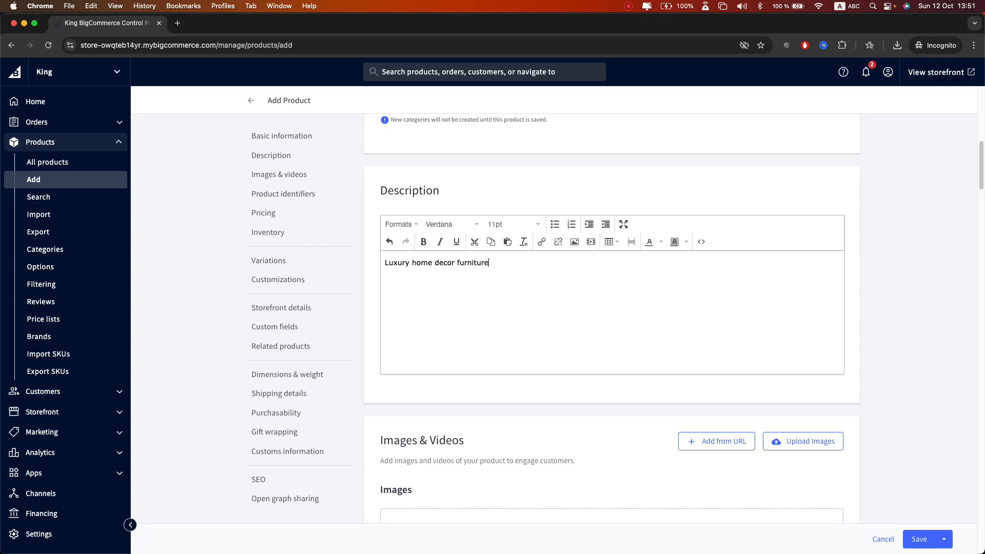
Upload the image file x from the Downloads folder as the product's picture.
{"action": "scroll", "coordinate": [559, 350], "scroll_direction": "down", "scroll_amount": 5}
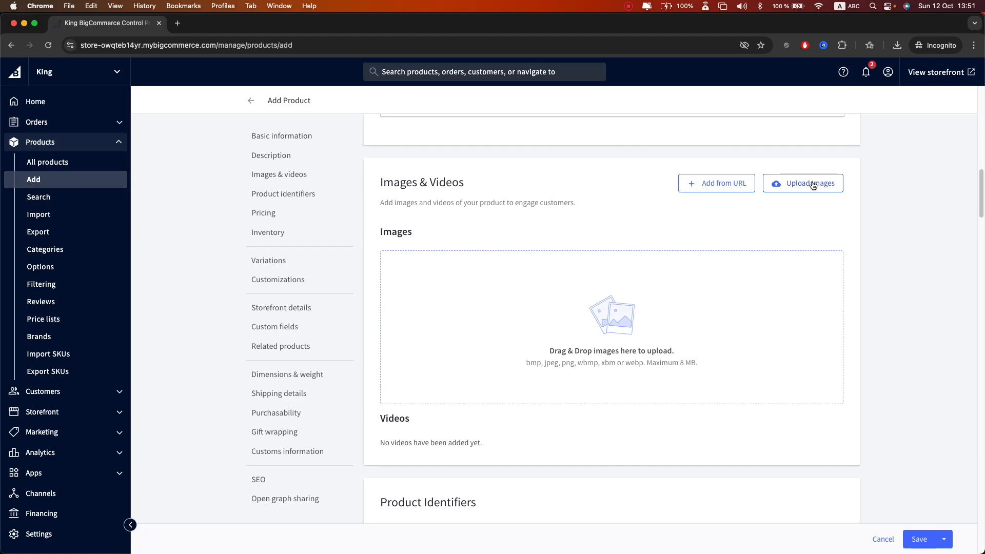
{"action": "left_click", "coordinate": [812, 185]}
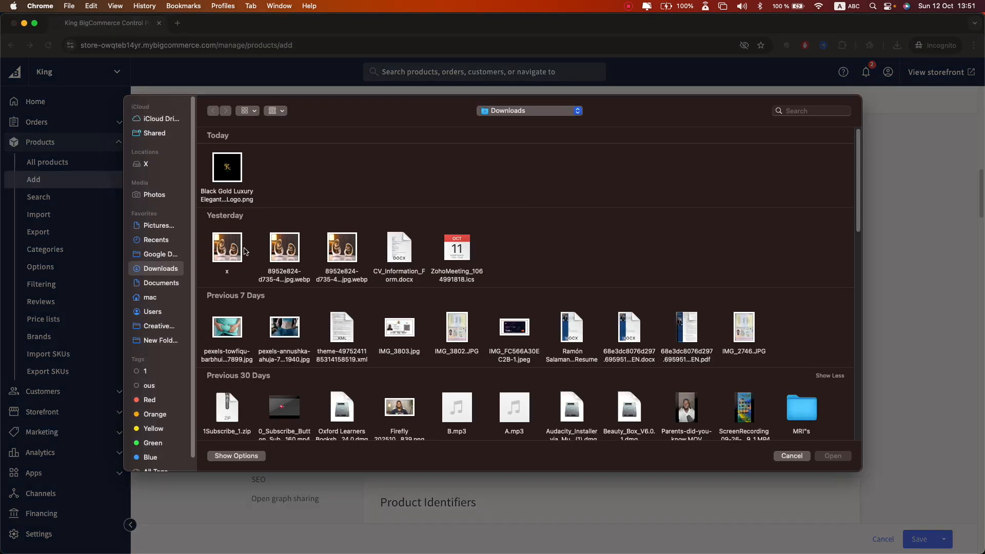
{"action": "left_click", "coordinate": [206, 248]}
{"action": "left_click", "coordinate": [834, 455]}
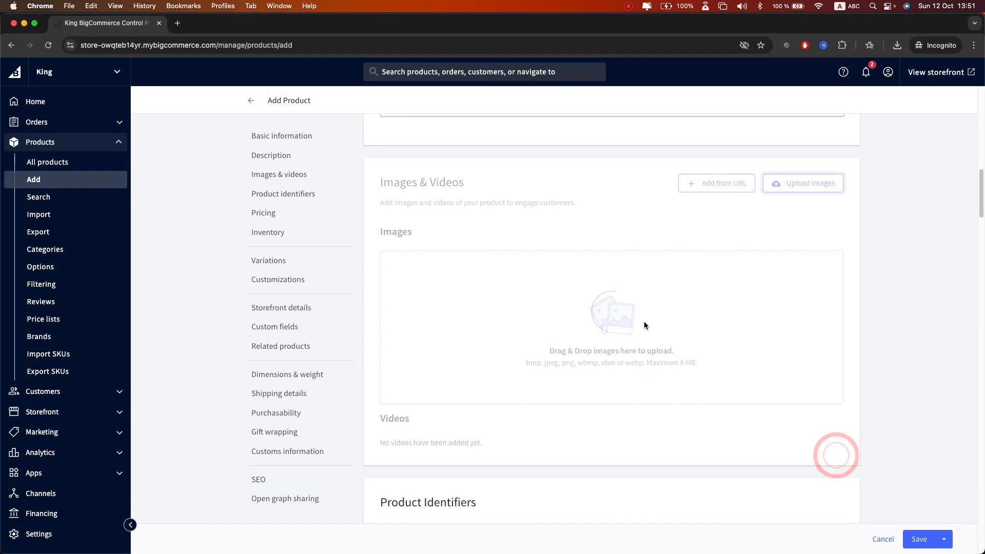
{"action": "scroll", "coordinate": [645, 321], "scroll_direction": "down", "scroll_amount": 3}
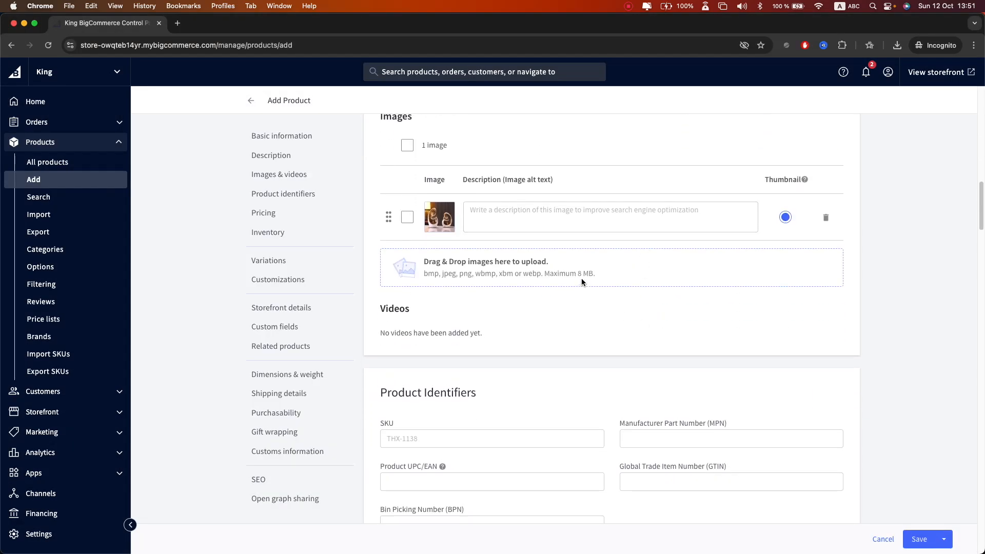
Copy the product description "Luxury home decor furniture" into the uploaded image's alt text.
{"action": "scroll", "coordinate": [581, 281], "scroll_direction": "up", "scroll_amount": 3}
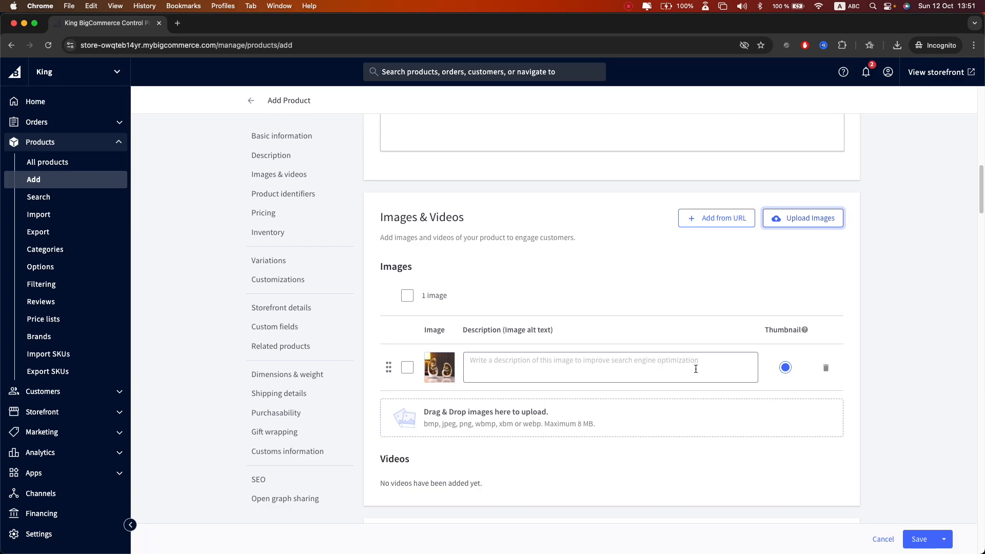
{"action": "scroll", "coordinate": [677, 368], "scroll_direction": "up", "scroll_amount": 3}
{"action": "left_click_drag", "start_coordinate": [503, 174], "coordinate": [367, 173]}
{"action": "key", "text": "cmd+c"}
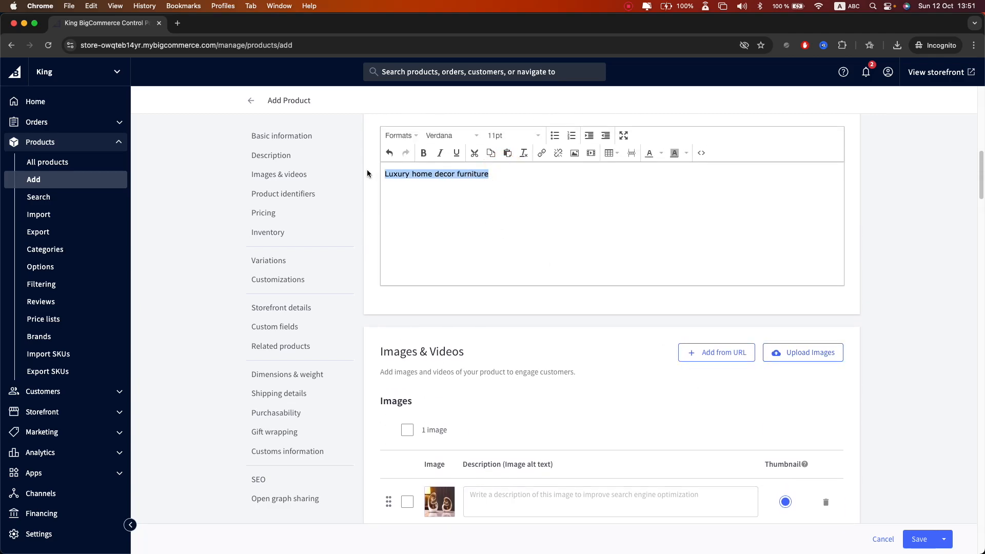
{"action": "left_click", "coordinate": [565, 502]}
{"action": "key", "text": "cmd+v"}
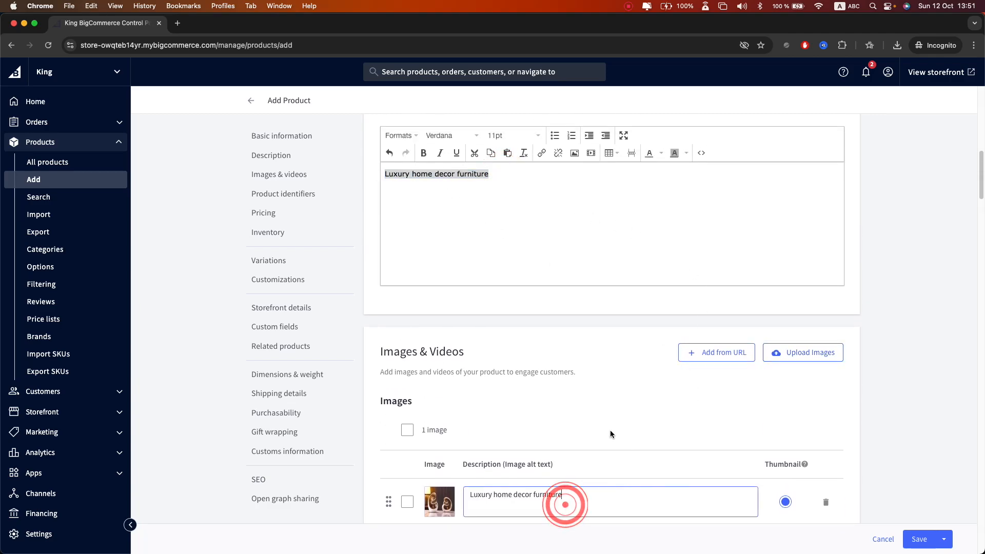
Review the rest of the product form, from identifiers and pricing through variations, storefront details, fulfillment, SEO and Open Graph sharing.
{"action": "scroll", "coordinate": [611, 431], "scroll_direction": "down", "scroll_amount": 8}
{"action": "scroll", "coordinate": [610, 434], "scroll_direction": "down", "scroll_amount": 3}
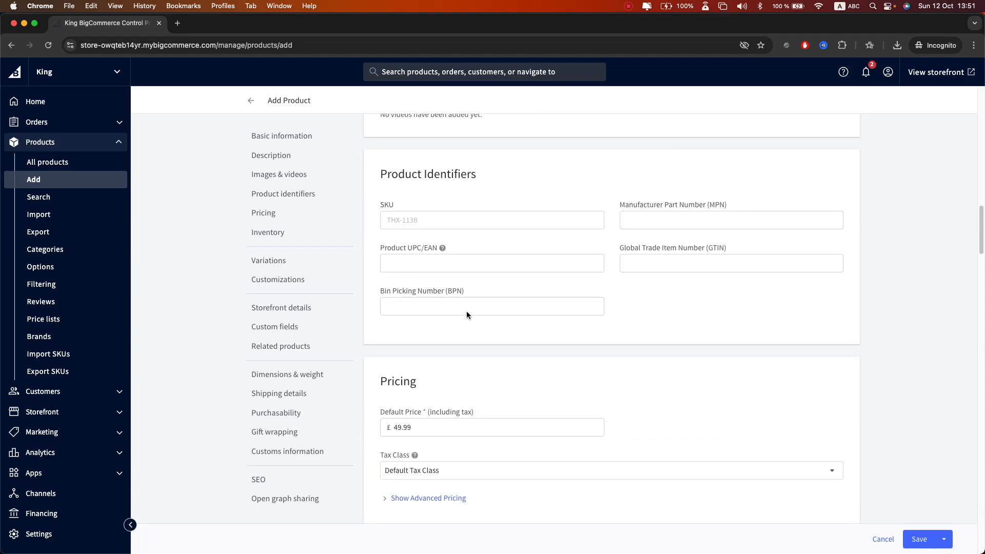
{"action": "scroll", "coordinate": [513, 263], "scroll_direction": "down", "scroll_amount": 6}
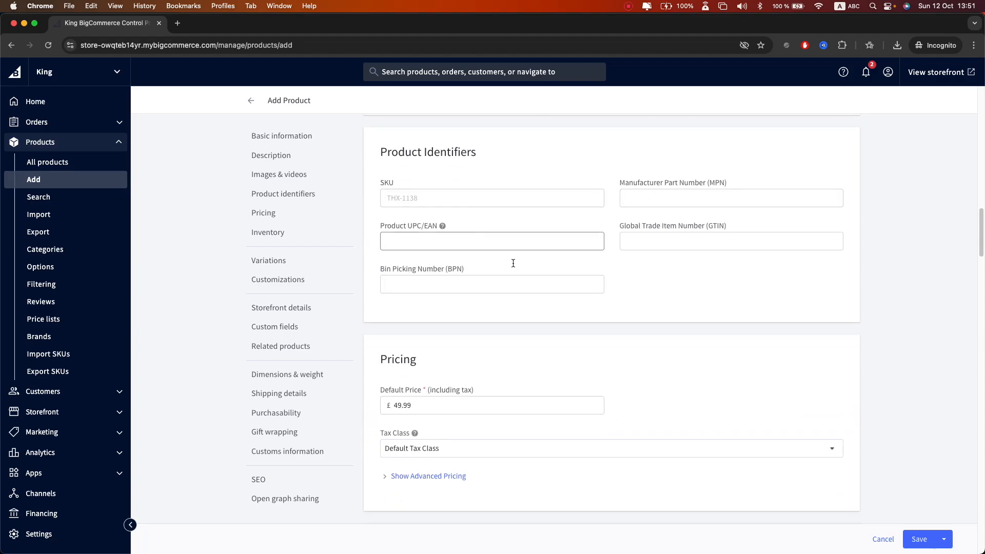
{"action": "scroll", "coordinate": [544, 224], "scroll_direction": "down", "scroll_amount": 10}
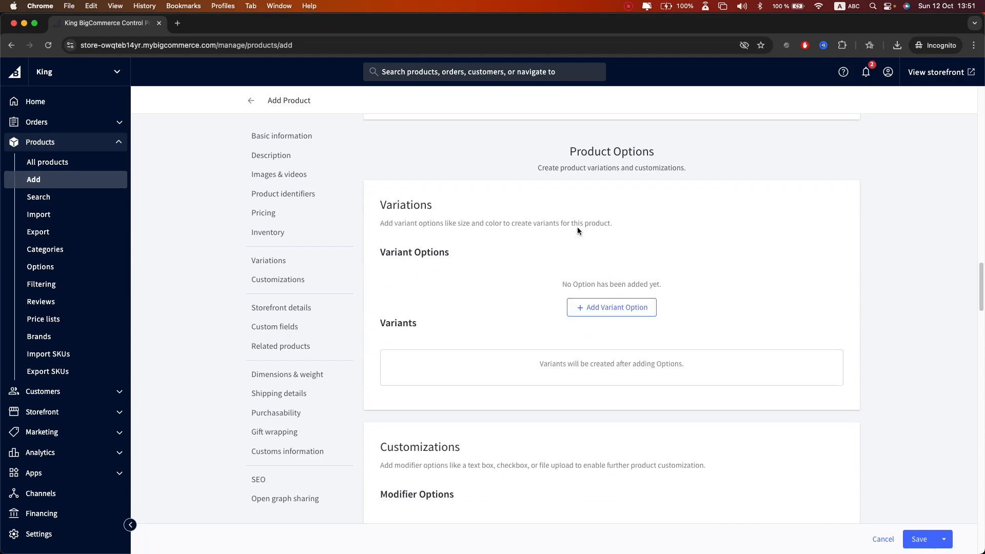
{"action": "scroll", "coordinate": [645, 247], "scroll_direction": "down", "scroll_amount": 8}
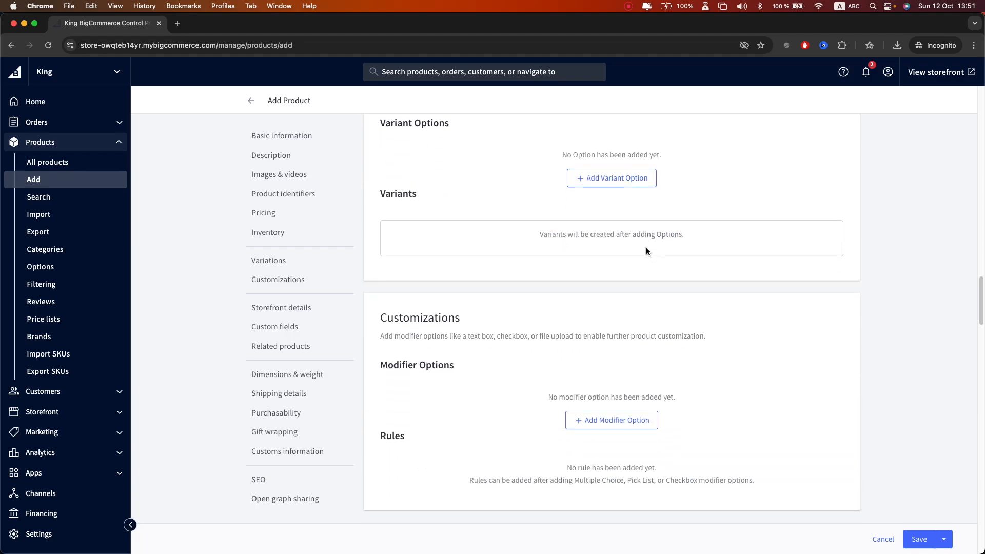
{"action": "scroll", "coordinate": [603, 267], "scroll_direction": "down", "scroll_amount": 6}
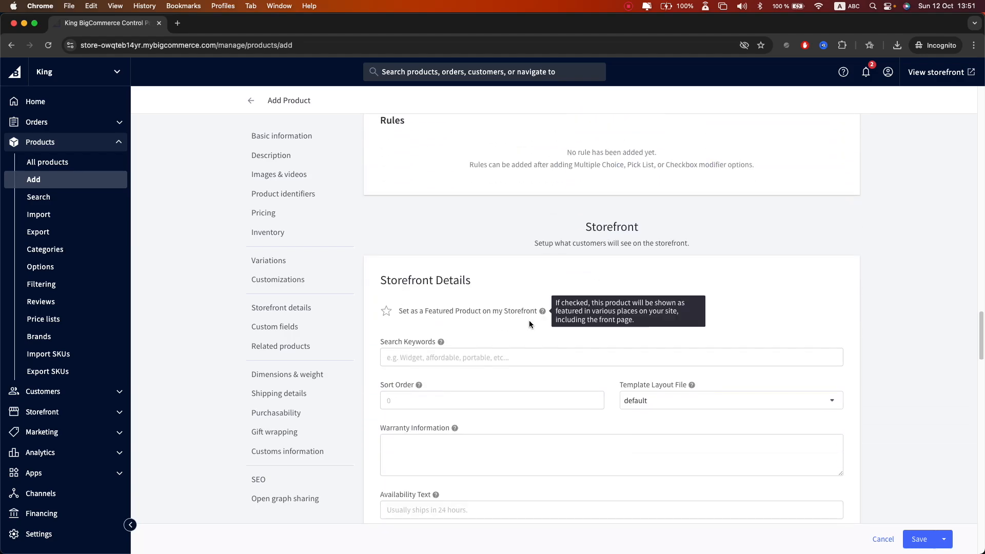
{"action": "scroll", "coordinate": [538, 323], "scroll_direction": "down", "scroll_amount": 6}
{"action": "scroll", "coordinate": [541, 322], "scroll_direction": "down", "scroll_amount": 14}
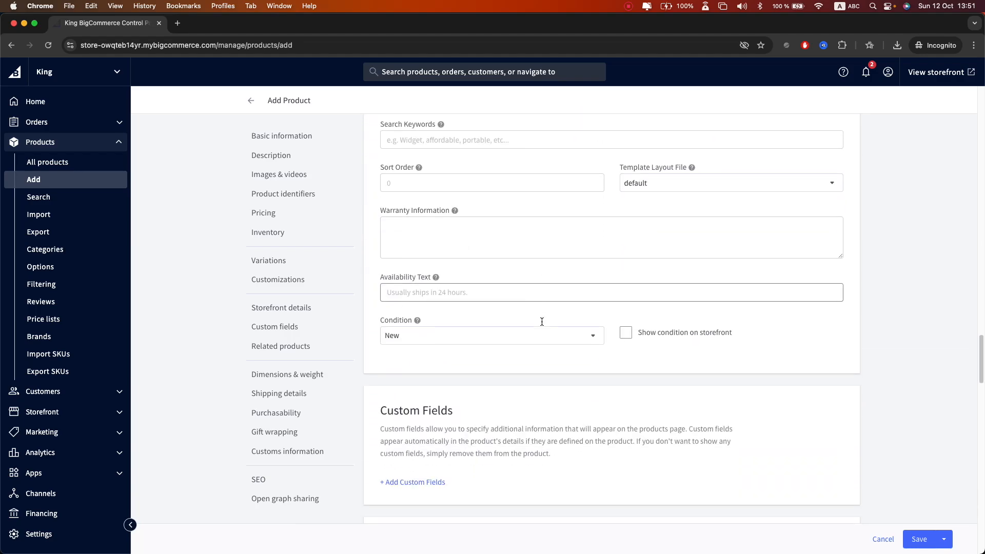
{"action": "scroll", "coordinate": [543, 326], "scroll_direction": "down", "scroll_amount": 14}
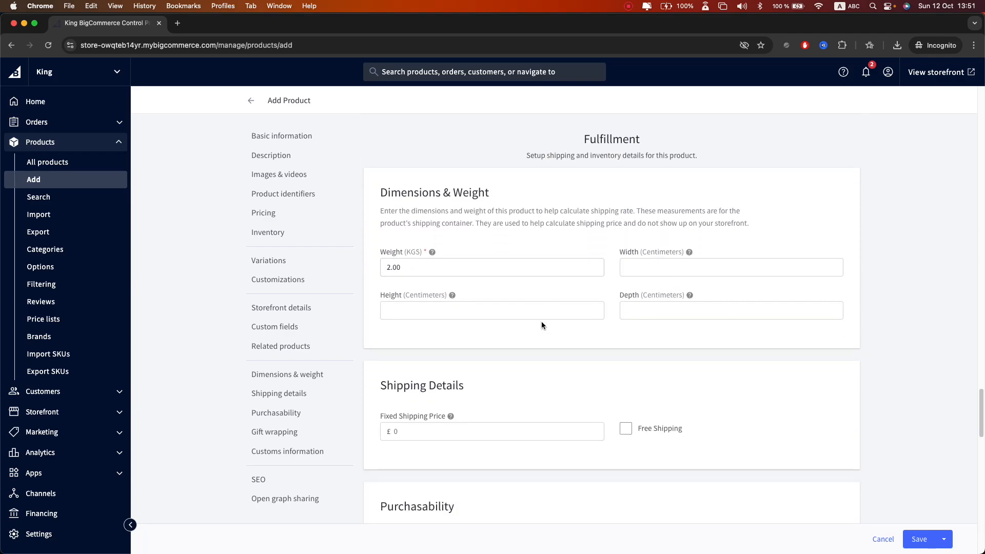
{"action": "scroll", "coordinate": [544, 324], "scroll_direction": "up", "scroll_amount": 2}
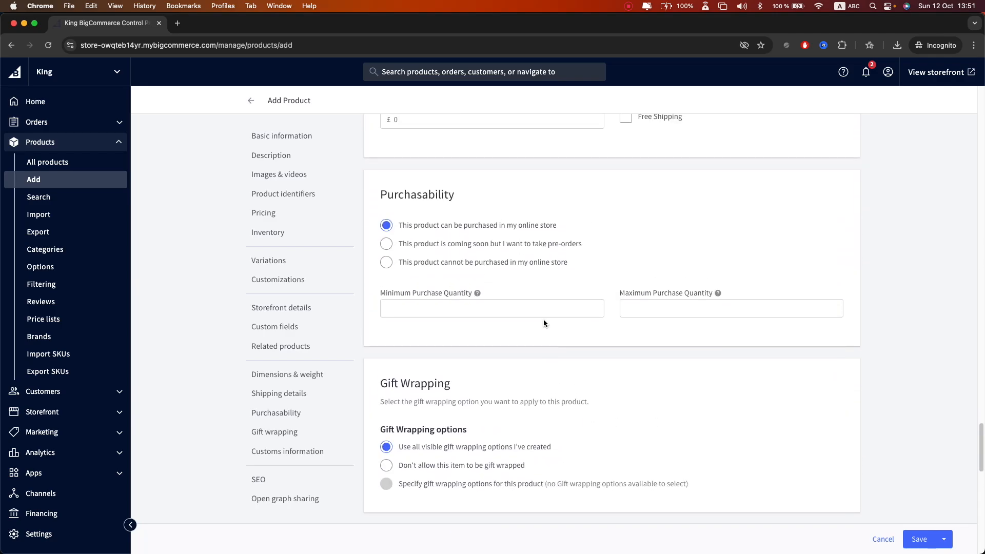
{"action": "scroll", "coordinate": [544, 321], "scroll_direction": "down", "scroll_amount": 7}
{"action": "scroll", "coordinate": [544, 320], "scroll_direction": "down", "scroll_amount": 4}
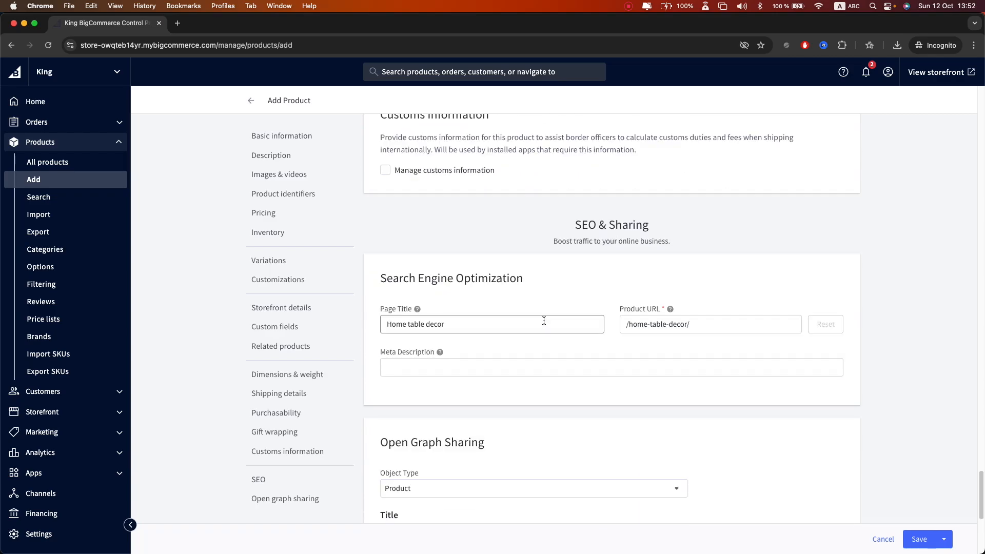
{"action": "scroll", "coordinate": [544, 321], "scroll_direction": "down", "scroll_amount": 4}
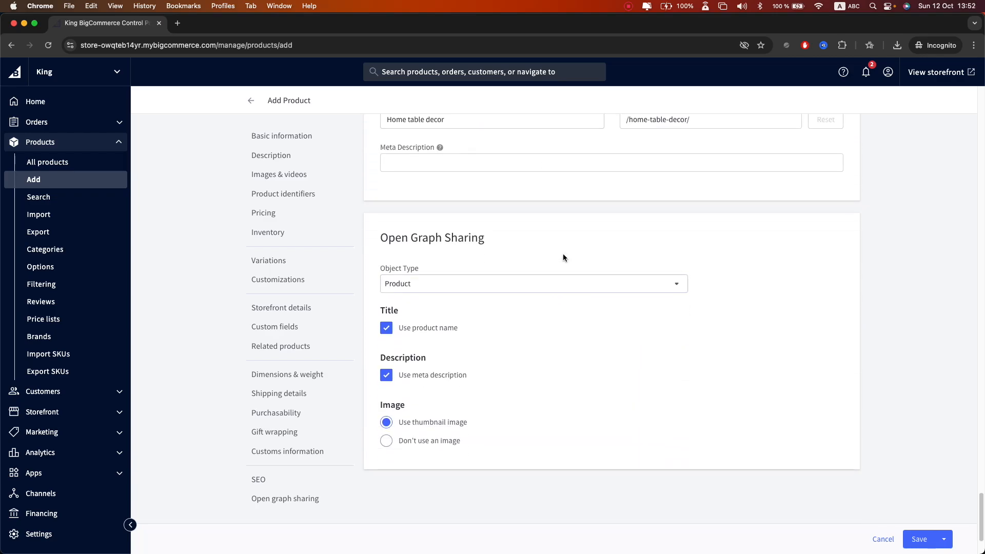
{"action": "scroll", "coordinate": [563, 254], "scroll_direction": "up", "scroll_amount": 3}
{"action": "scroll", "coordinate": [564, 256], "scroll_direction": "up", "scroll_amount": 1}
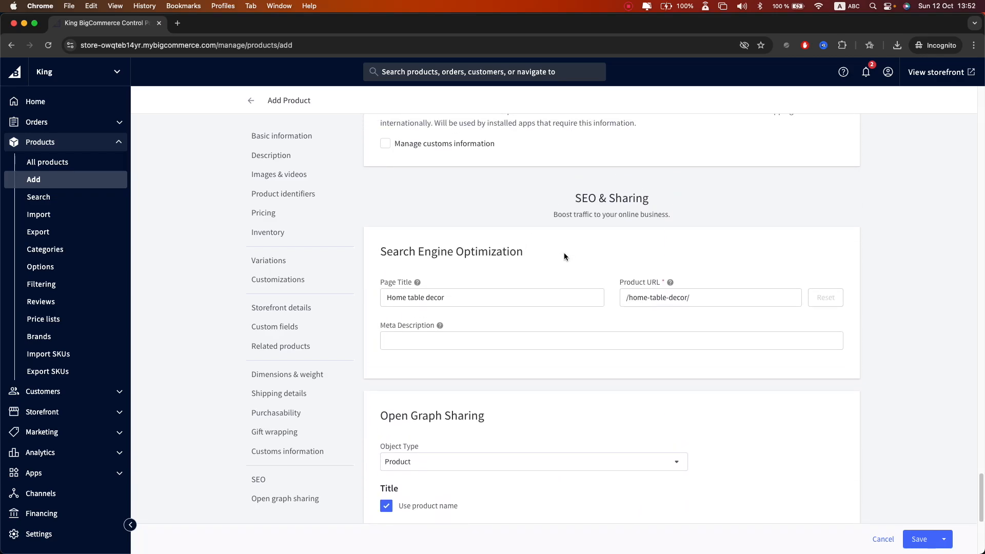
{"action": "scroll", "coordinate": [565, 253], "scroll_direction": "up", "scroll_amount": 20}
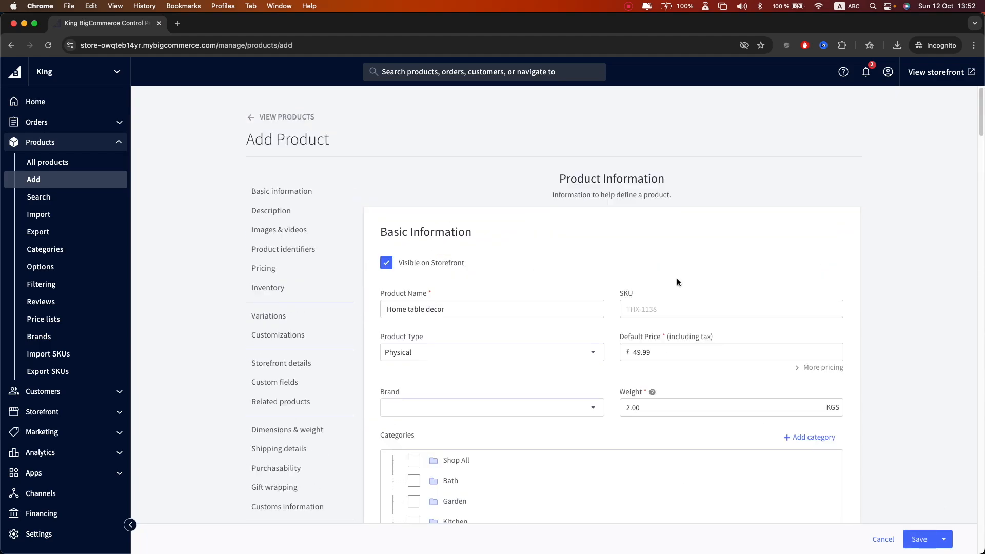
Save the new Home table decor product.
{"action": "scroll", "coordinate": [676, 279], "scroll_direction": "down", "scroll_amount": 20}
{"action": "scroll", "coordinate": [821, 441], "scroll_direction": "down", "scroll_amount": 10}
{"action": "left_click", "coordinate": [919, 539]}
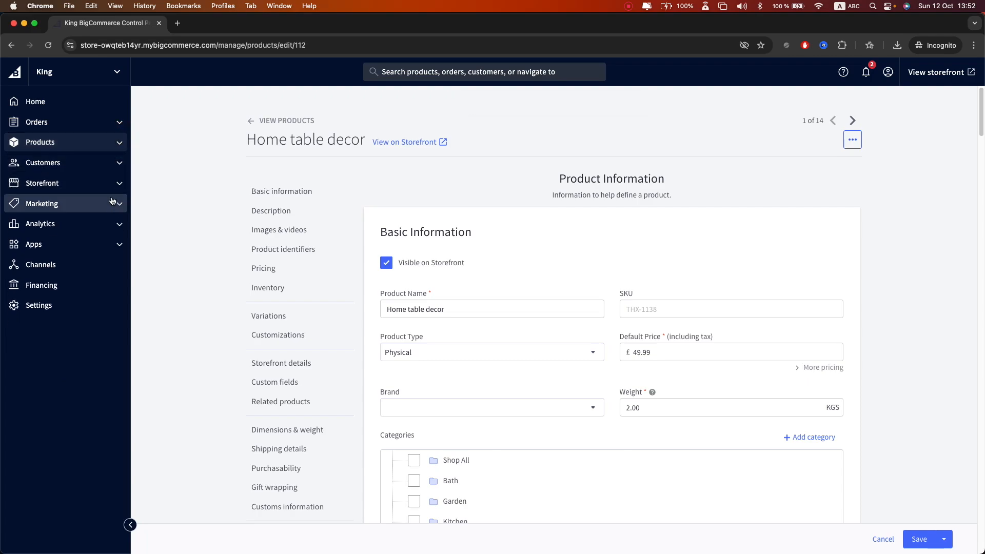
Browse the storefront's theme marketplace, filtering it to free themes for the Home and garden industry.
{"action": "left_click", "coordinate": [118, 183]}
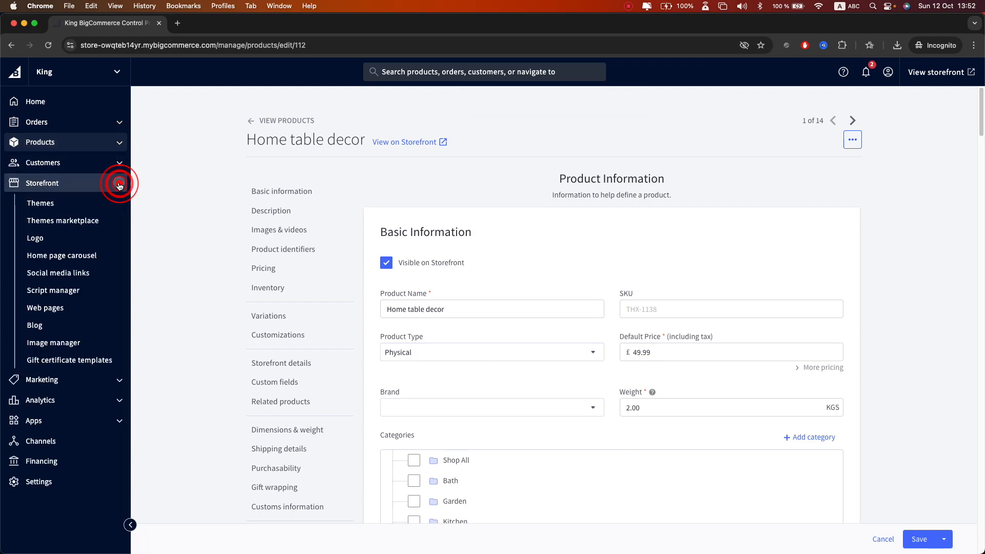
{"action": "left_click", "coordinate": [84, 204]}
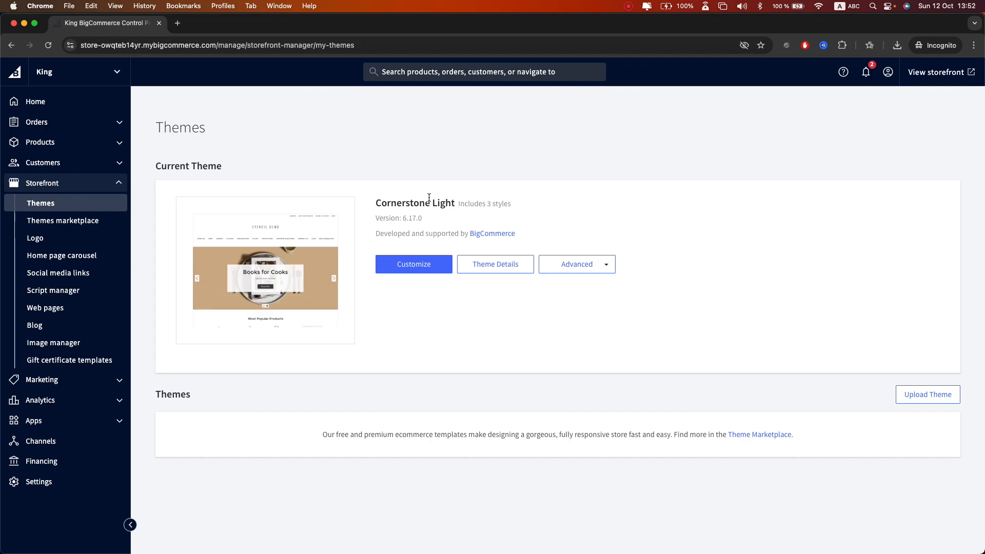
{"action": "left_click", "coordinate": [89, 221]}
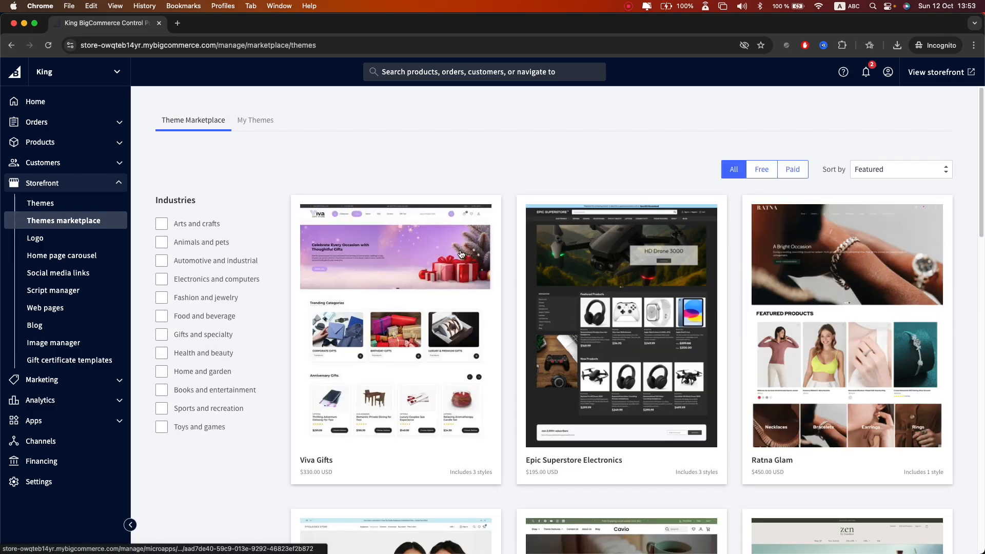
{"action": "scroll", "coordinate": [350, 280], "scroll_direction": "down", "scroll_amount": 1}
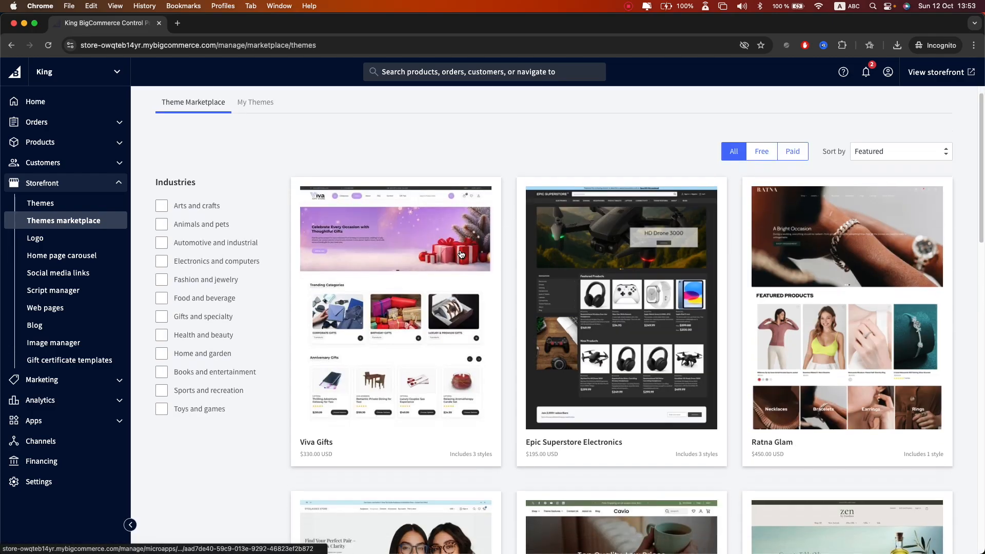
{"action": "left_click", "coordinate": [163, 354]}
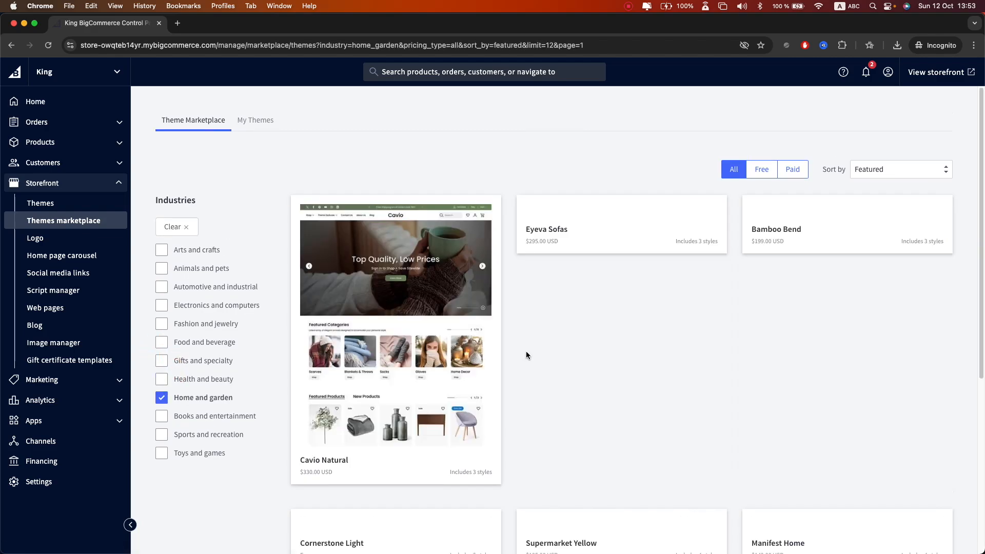
{"action": "scroll", "coordinate": [526, 353], "scroll_direction": "down", "scroll_amount": 5}
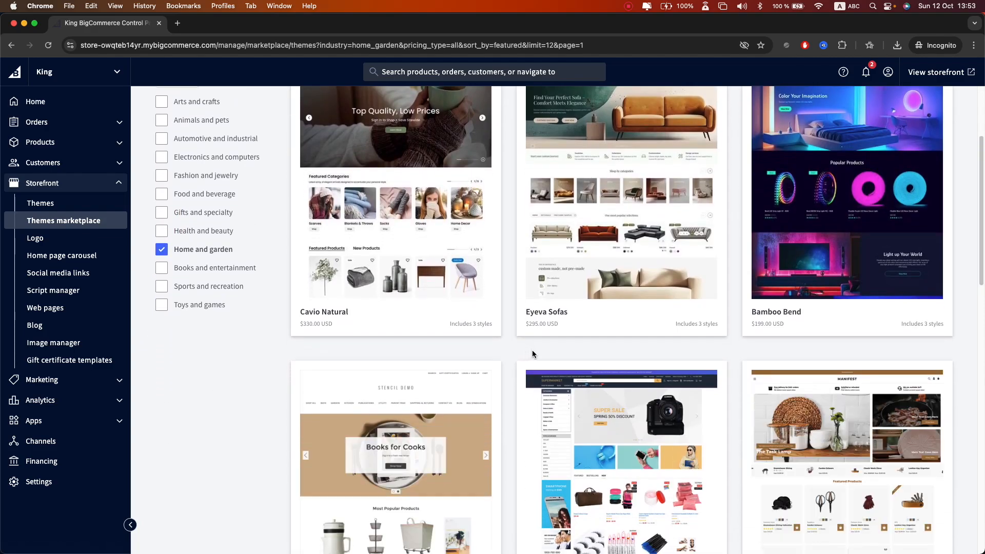
{"action": "scroll", "coordinate": [534, 352], "scroll_direction": "up", "scroll_amount": 3}
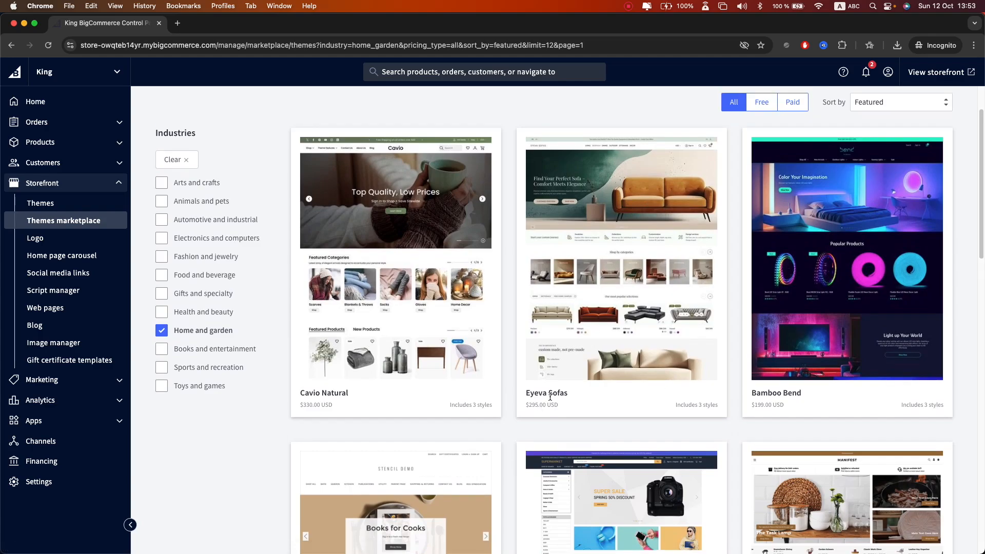
{"action": "left_click", "coordinate": [762, 106]}
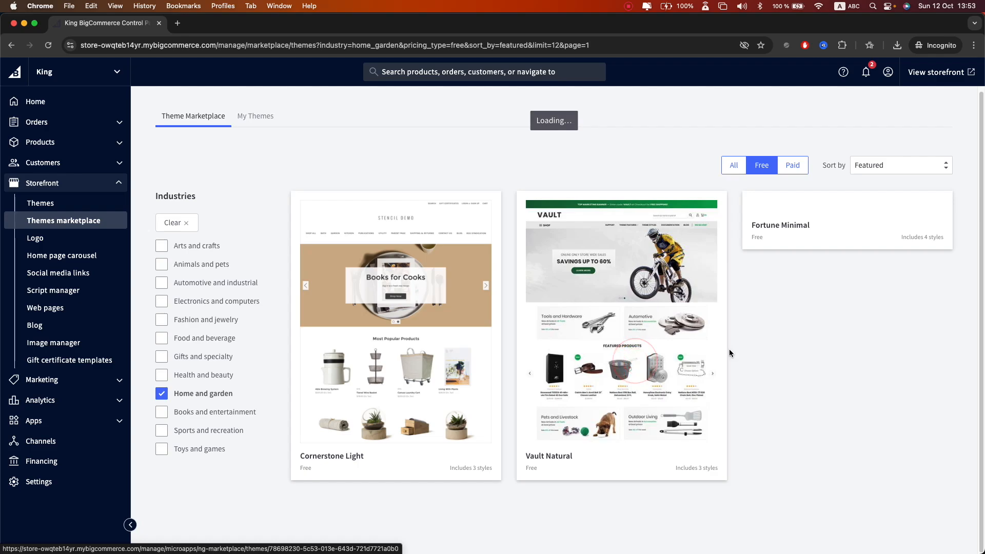
Review the details of the Vault Natural theme and choose its Vault Cool style instead.
{"action": "left_click", "coordinate": [630, 349]}
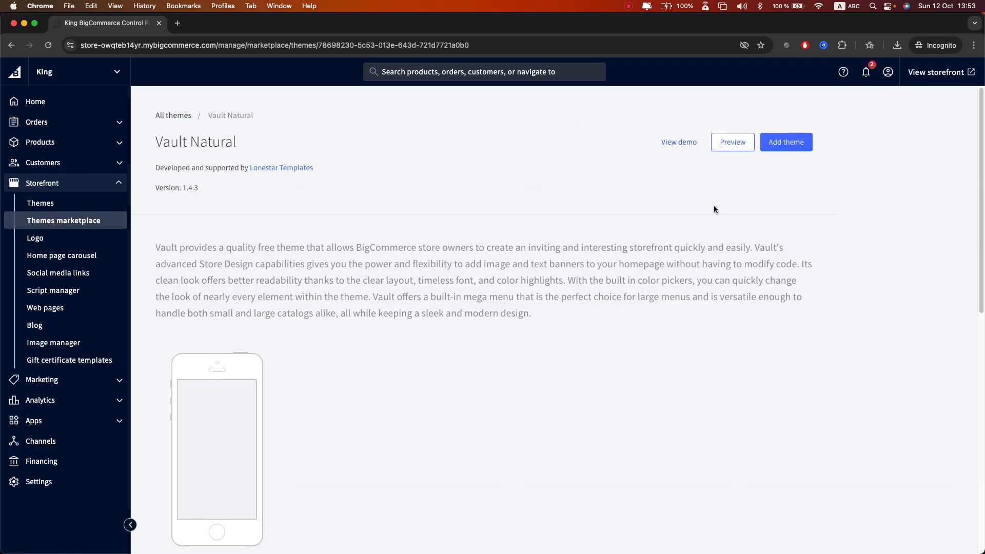
{"action": "scroll", "coordinate": [567, 216], "scroll_direction": "down", "scroll_amount": 4}
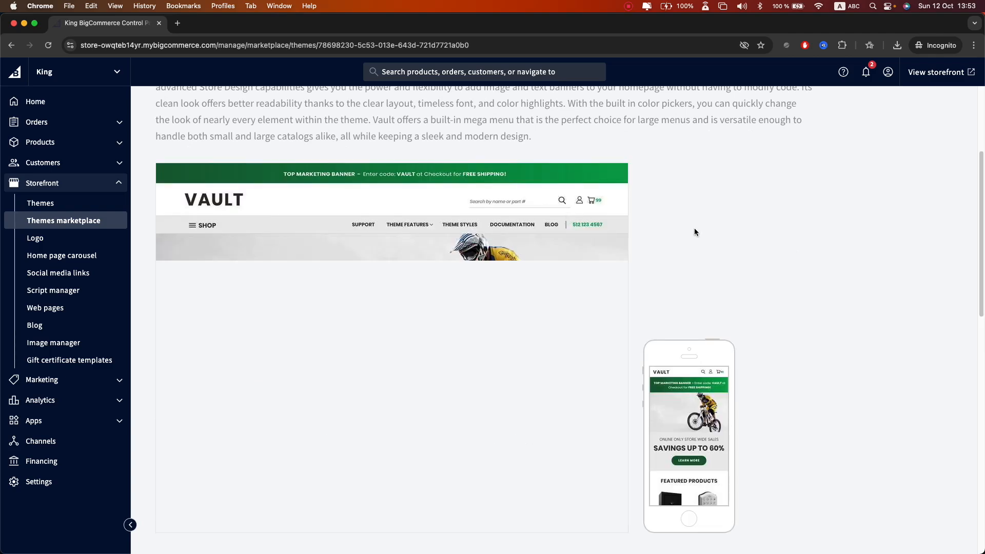
{"action": "scroll", "coordinate": [644, 238], "scroll_direction": "down", "scroll_amount": 8}
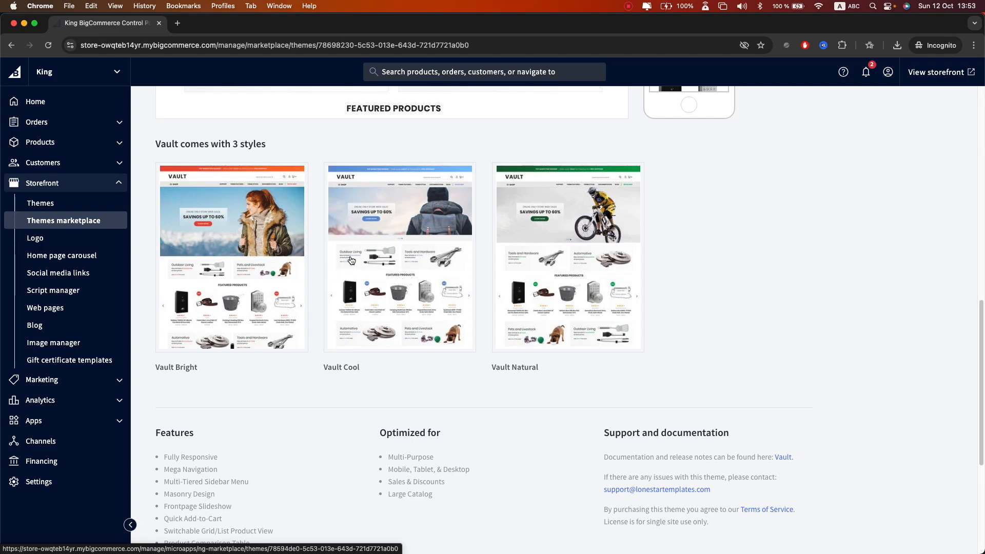
{"action": "left_click", "coordinate": [427, 257]}
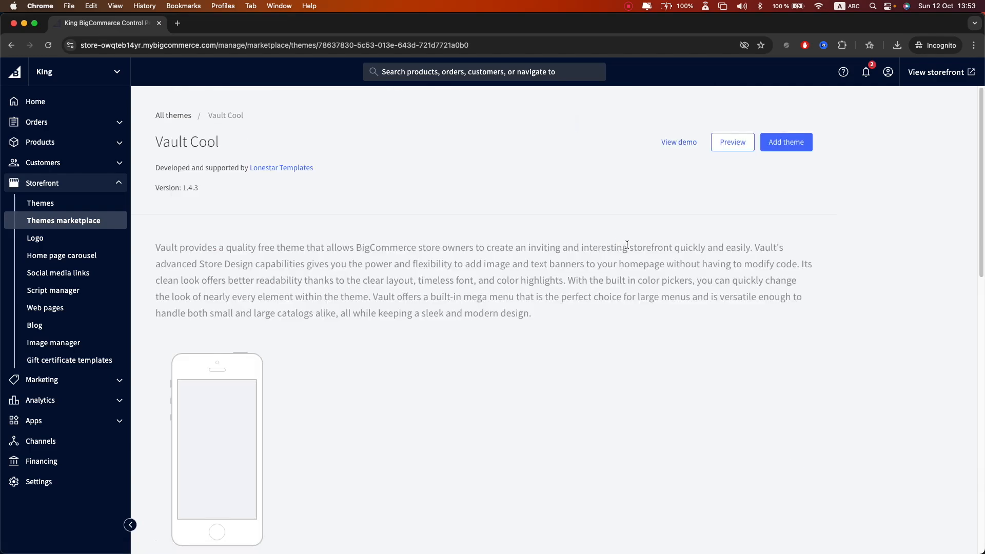
Add the Vault Cool theme to the store and apply it to the storefront immediately.
{"action": "left_click", "coordinate": [795, 143]}
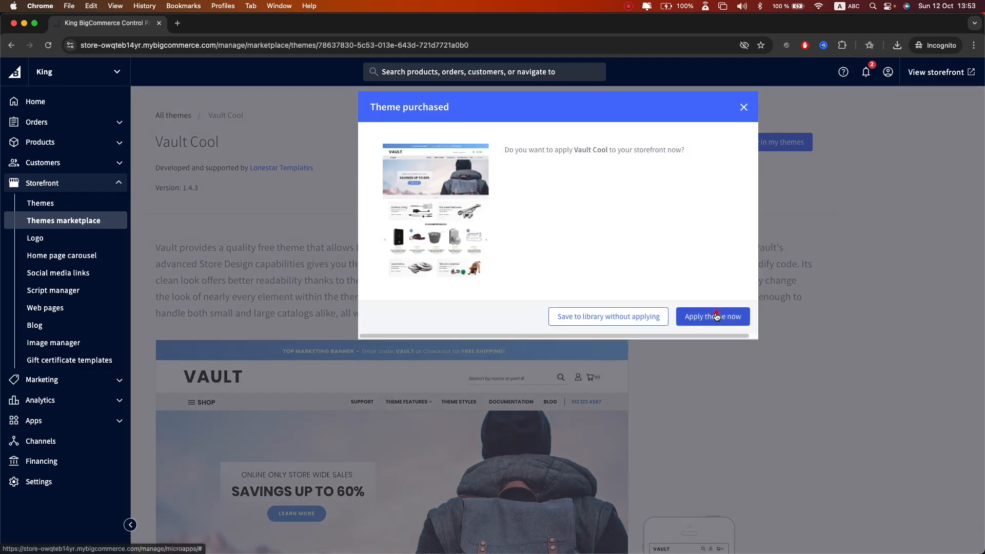
{"action": "left_click", "coordinate": [715, 314]}
{"action": "left_click", "coordinate": [597, 172]}
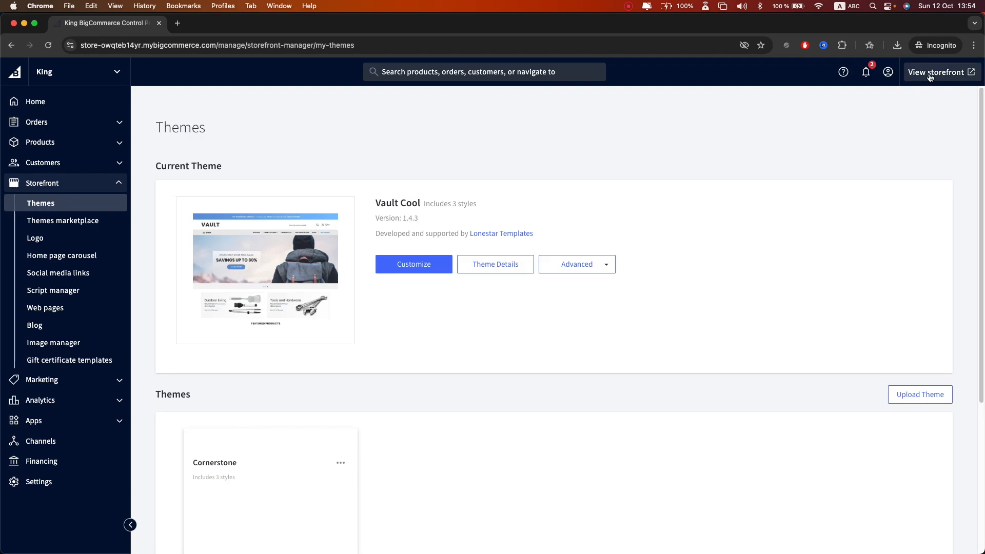
View the live storefront and examine its home page with the new theme, including the popular and new products sections.
{"action": "right_click", "coordinate": [930, 77]}
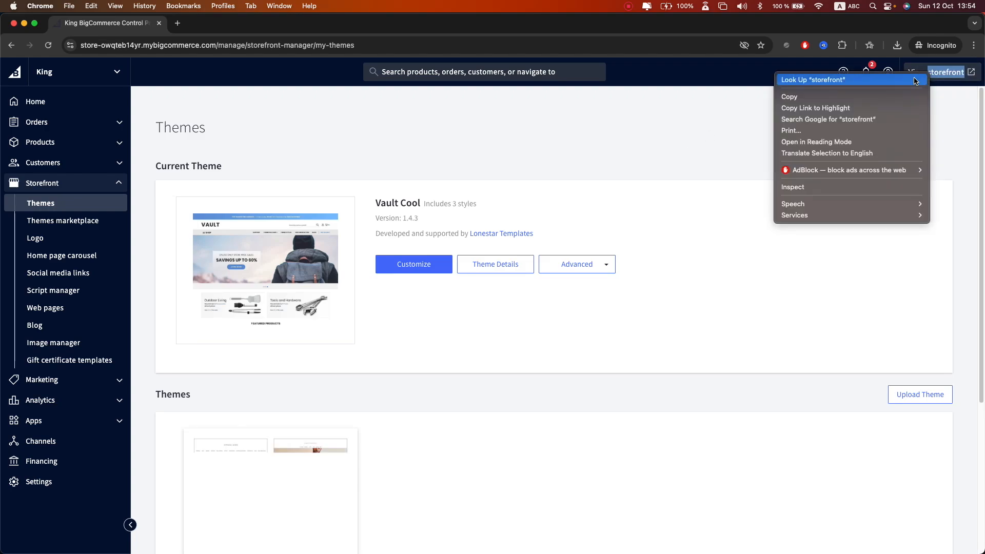
{"action": "left_click", "coordinate": [687, 149]}
{"action": "left_click", "coordinate": [932, 77]}
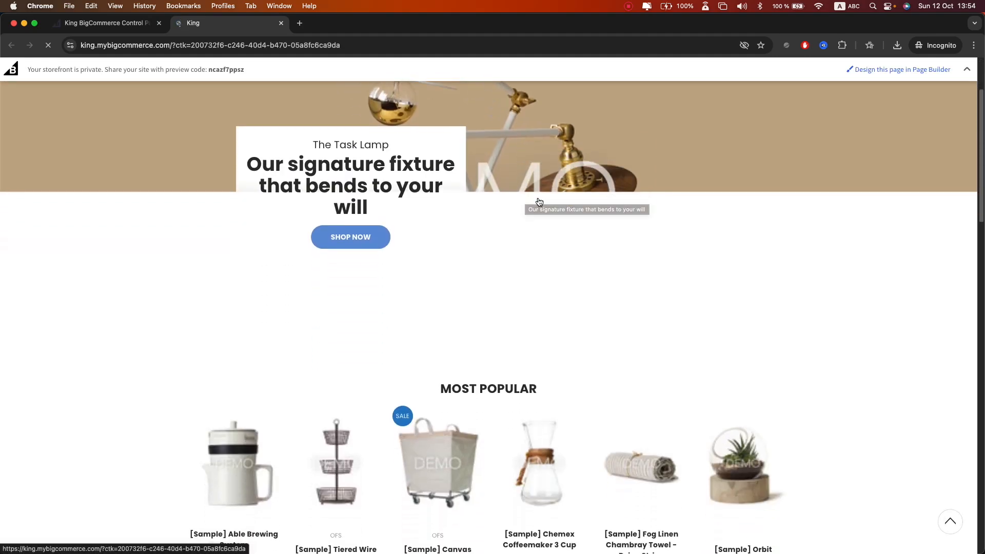
{"action": "scroll", "coordinate": [781, 259], "scroll_direction": "down", "scroll_amount": 5}
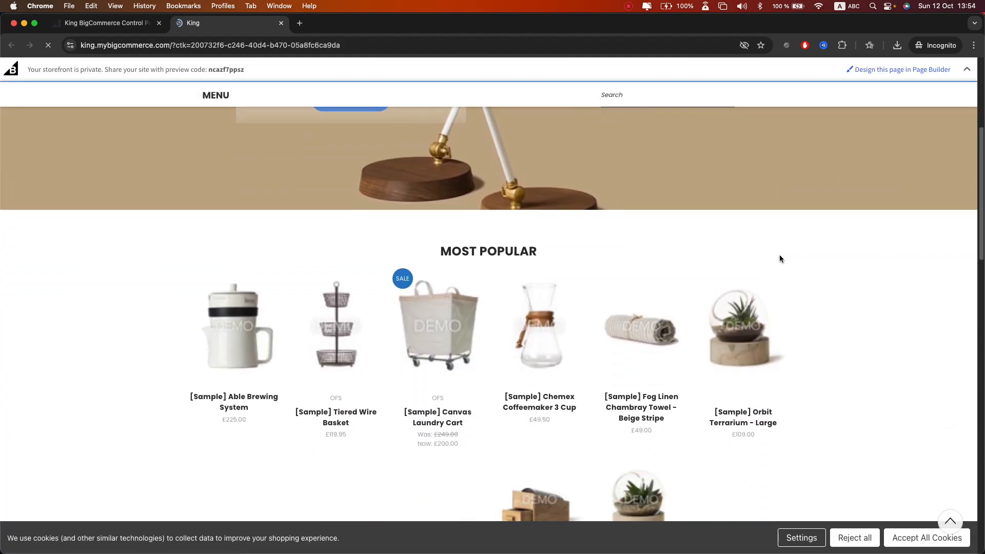
{"action": "scroll", "coordinate": [780, 257], "scroll_direction": "down", "scroll_amount": 8}
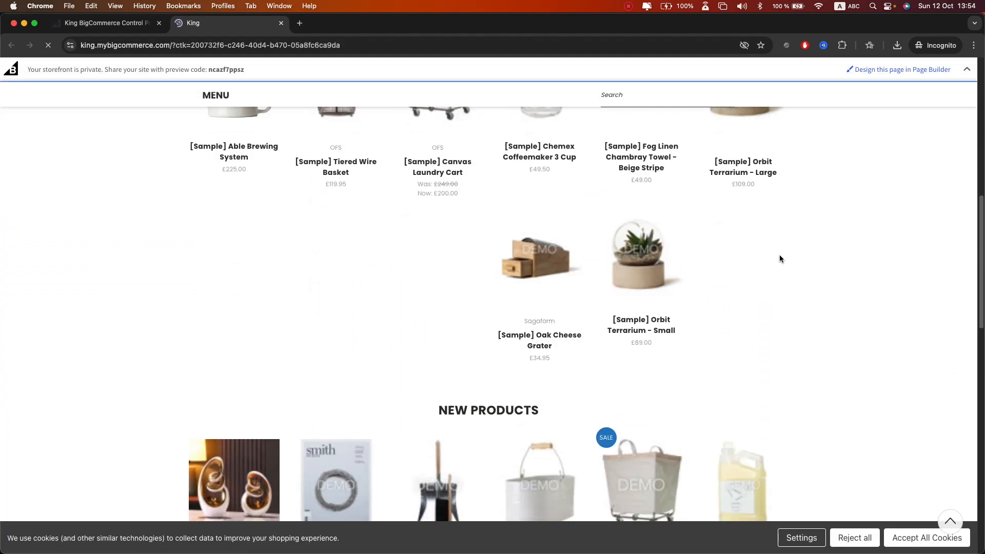
{"action": "scroll", "coordinate": [782, 260], "scroll_direction": "down", "scroll_amount": 7}
{"action": "scroll", "coordinate": [781, 259], "scroll_direction": "up", "scroll_amount": 20}
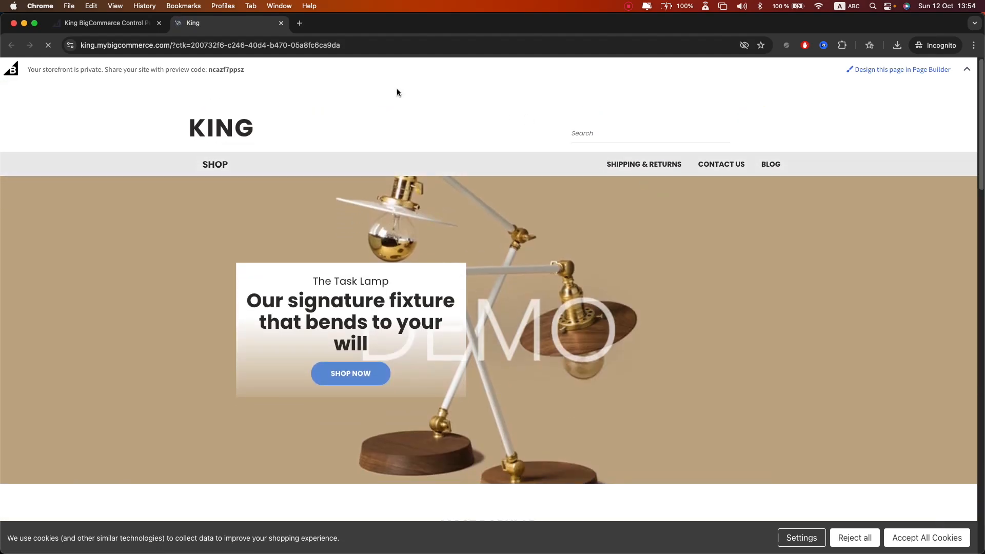
Switch the store logo from text to a custom image and upload the Black Gold Luxury Elegant logo PNG from Downloads.
{"action": "left_click", "coordinate": [110, 23]}
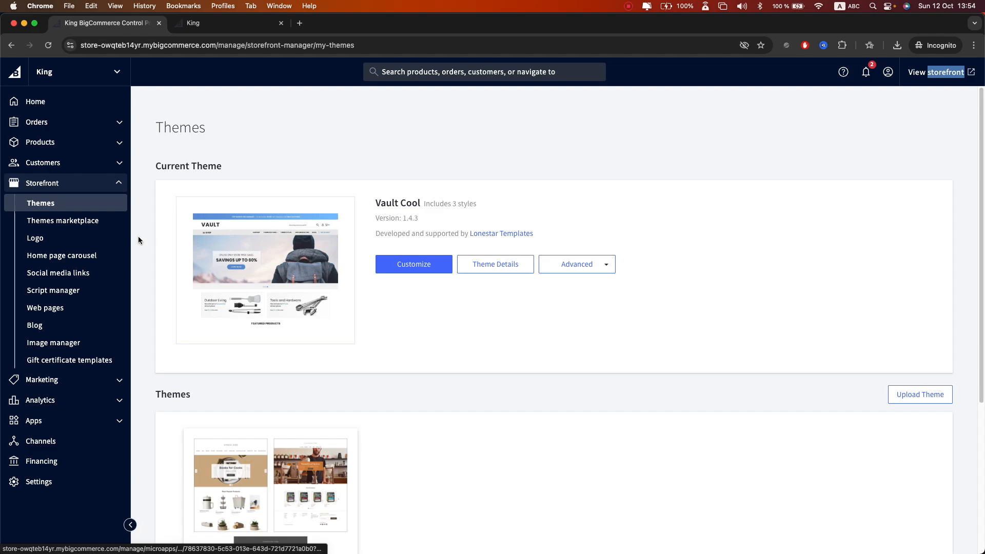
{"action": "left_click", "coordinate": [84, 237]}
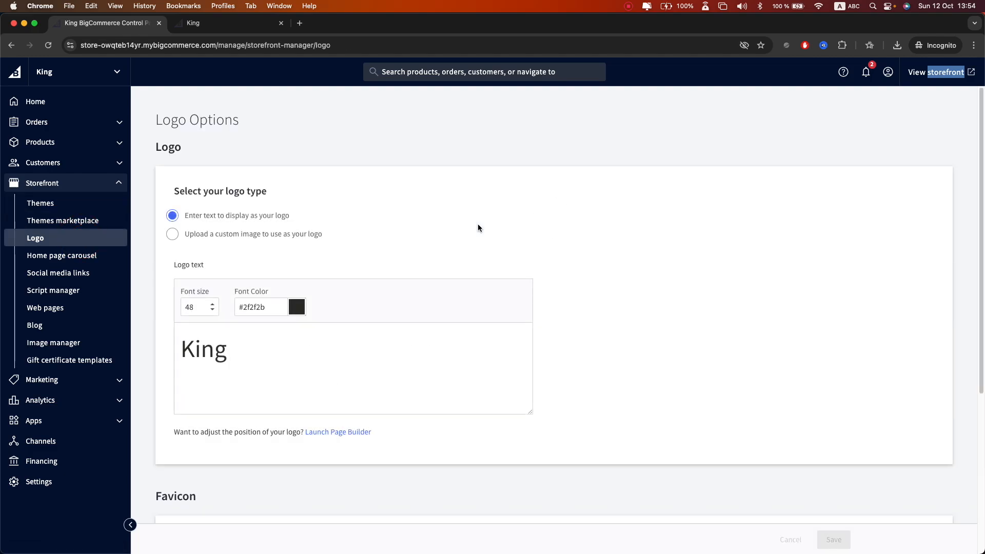
{"action": "scroll", "coordinate": [478, 226], "scroll_direction": "down", "scroll_amount": 1}
{"action": "left_click_drag", "start_coordinate": [239, 321], "coordinate": [176, 319]}
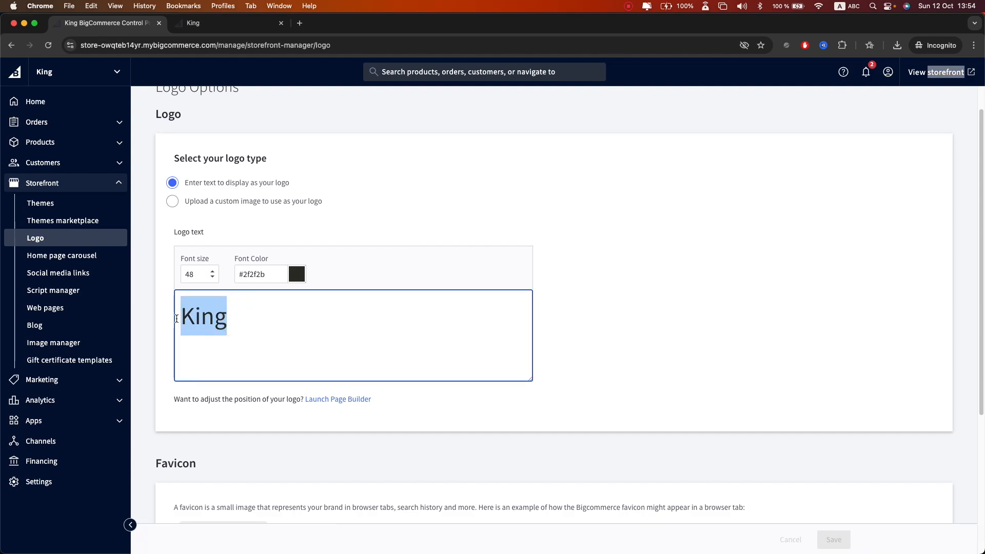
{"action": "left_click", "coordinate": [456, 236]}
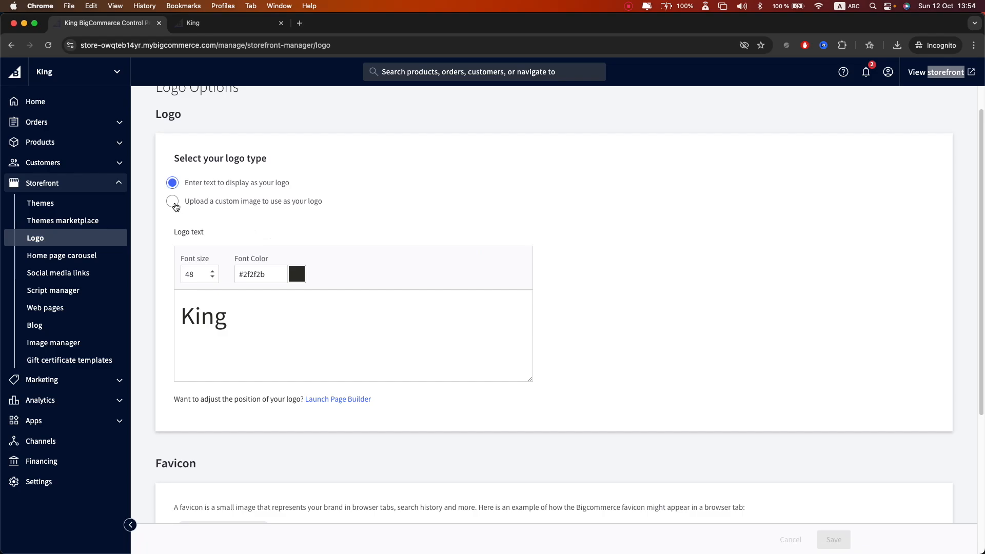
{"action": "left_click", "coordinate": [173, 203]}
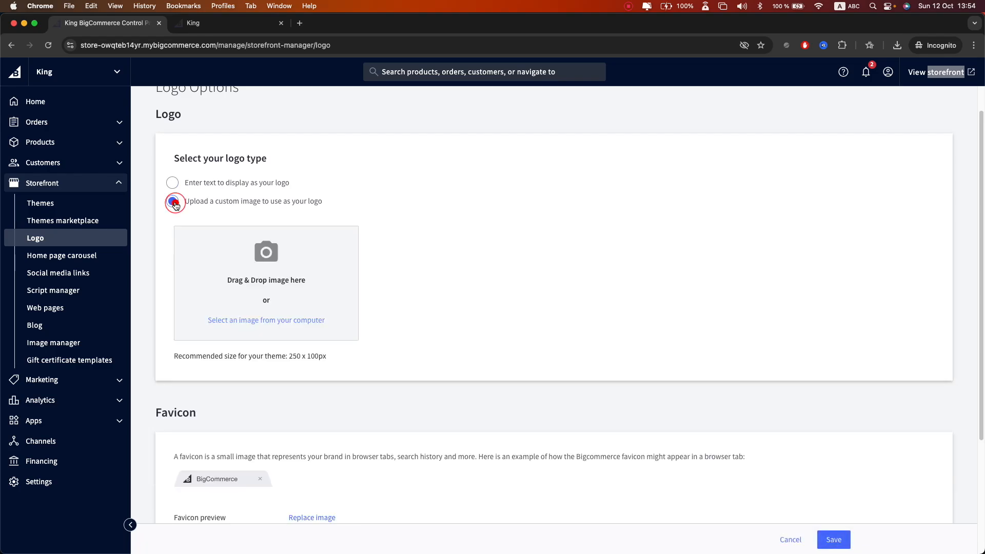
{"action": "left_click", "coordinate": [269, 321]}
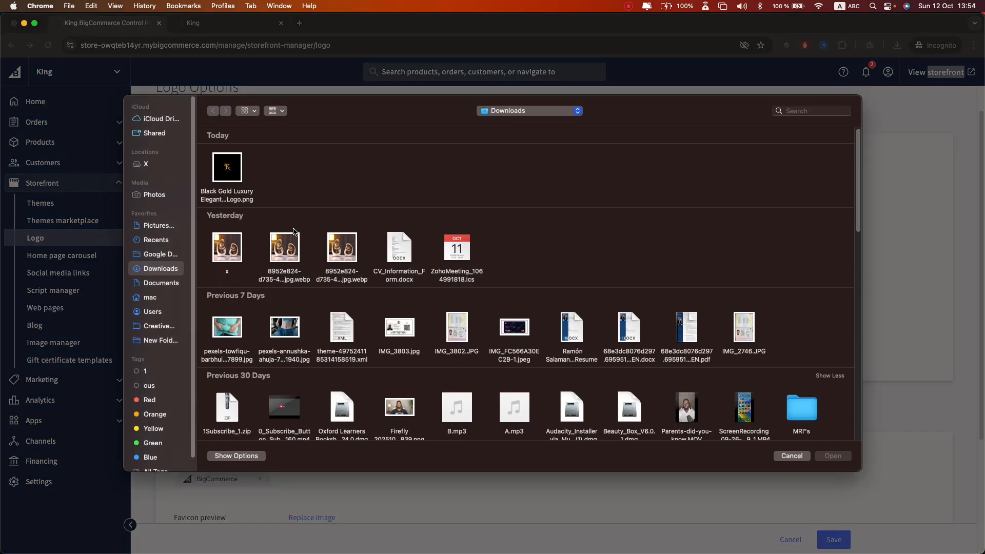
{"action": "left_click", "coordinate": [232, 169]}
{"action": "left_click", "coordinate": [837, 456]}
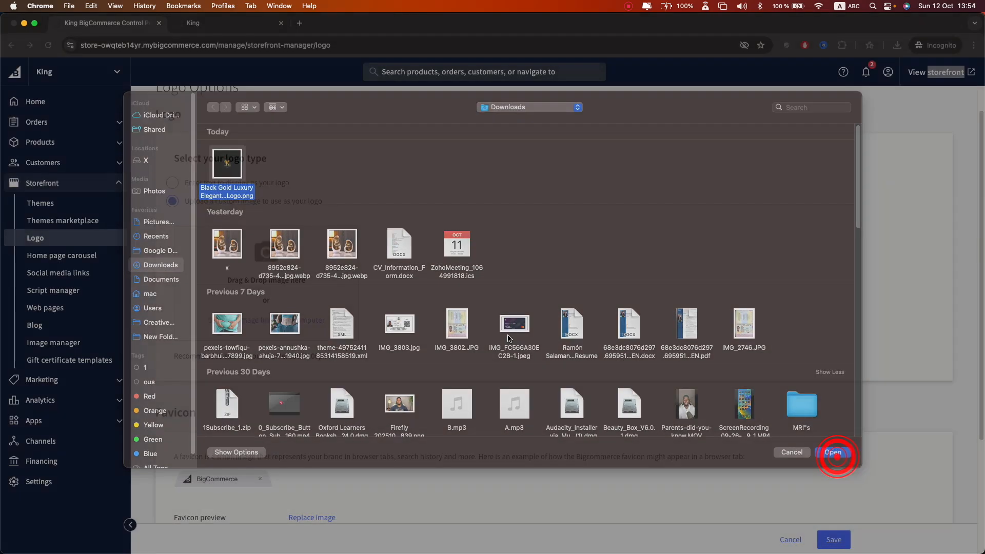
Keep the logo size as Optimized for your theme and save the logo options.
{"action": "scroll", "coordinate": [463, 300], "scroll_direction": "down", "scroll_amount": 3}
{"action": "left_click", "coordinate": [348, 224]}
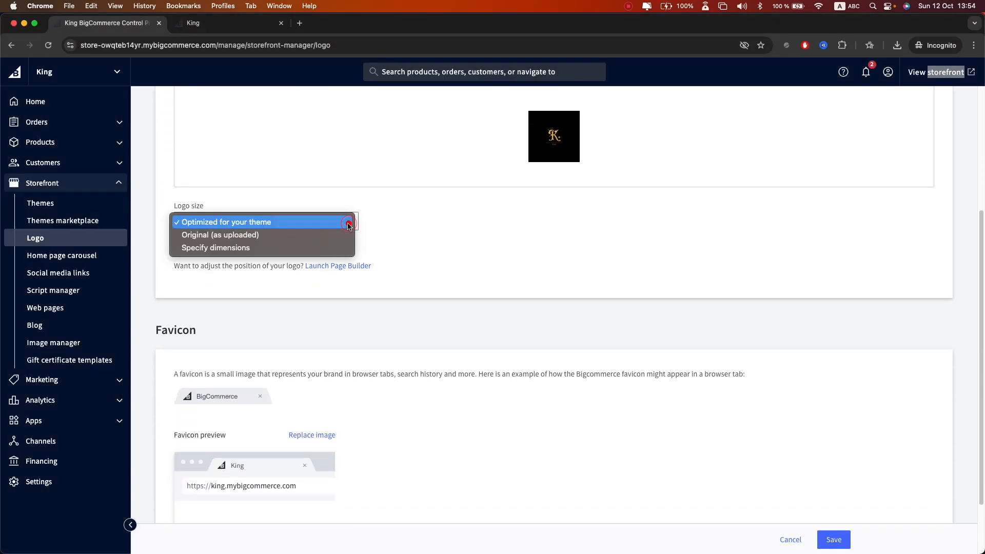
{"action": "left_click", "coordinate": [318, 222]}
{"action": "scroll", "coordinate": [543, 259], "scroll_direction": "down", "scroll_amount": 2}
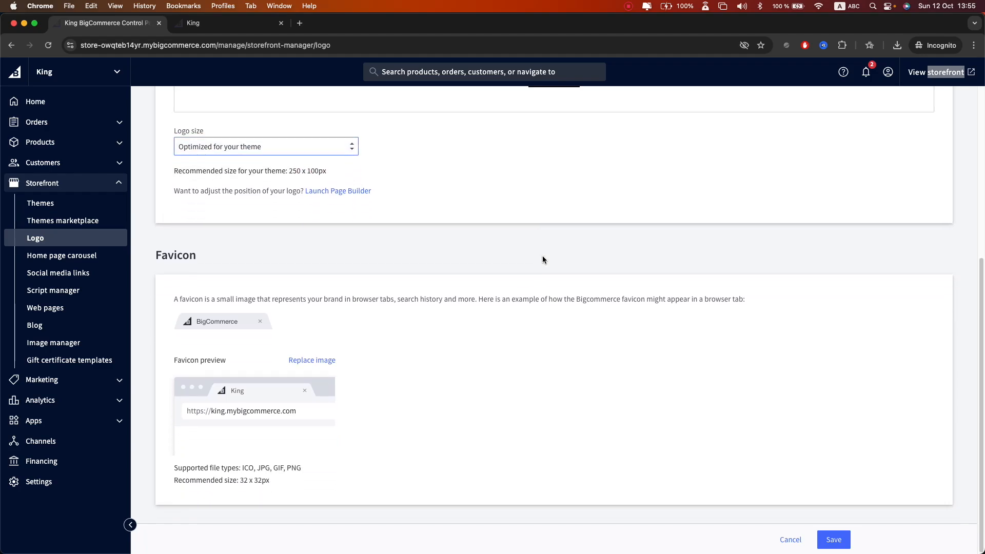
{"action": "left_click", "coordinate": [834, 539]}
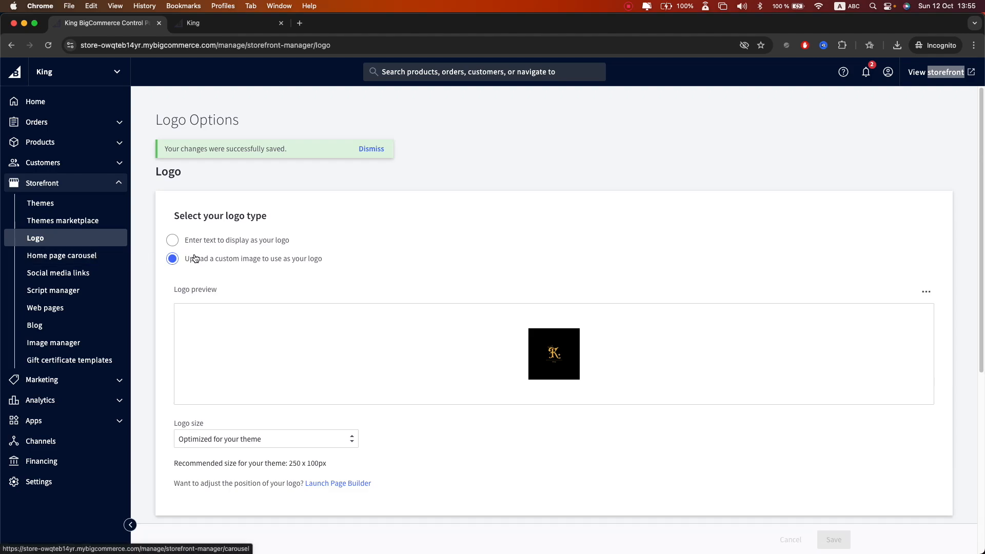
Examine the home page carousel settings and compare them with the rotating slides on the live storefront.
{"action": "left_click", "coordinate": [111, 255]}
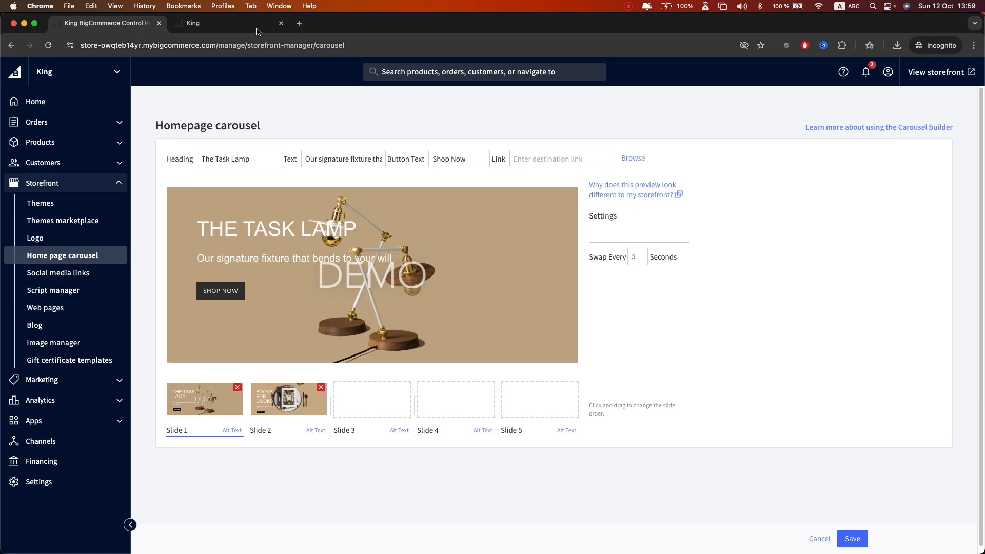
{"action": "left_click", "coordinate": [228, 22]}
{"action": "scroll", "coordinate": [519, 282], "scroll_direction": "down", "scroll_amount": 2}
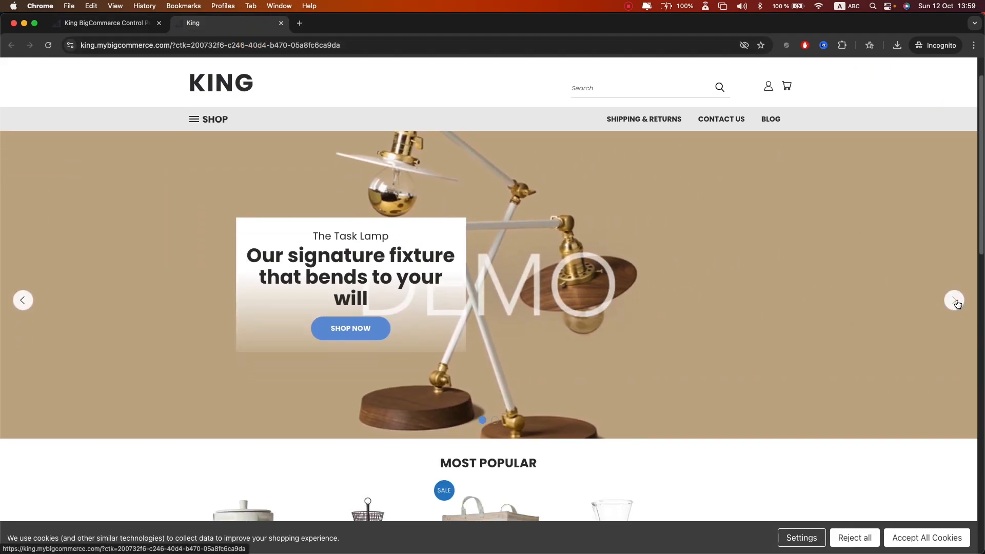
{"action": "left_click", "coordinate": [953, 300]}
{"action": "left_click", "coordinate": [954, 300]}
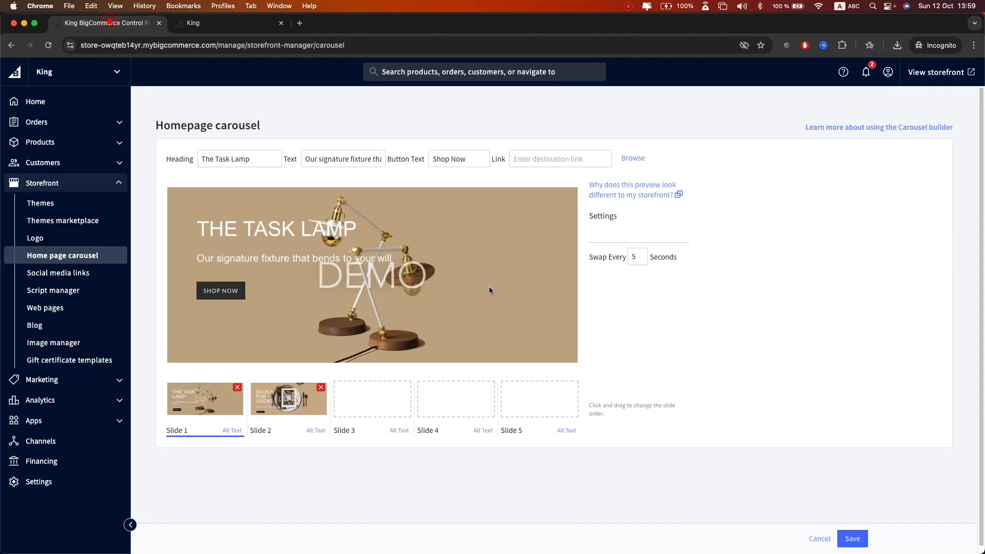
{"action": "left_click", "coordinate": [103, 23]}
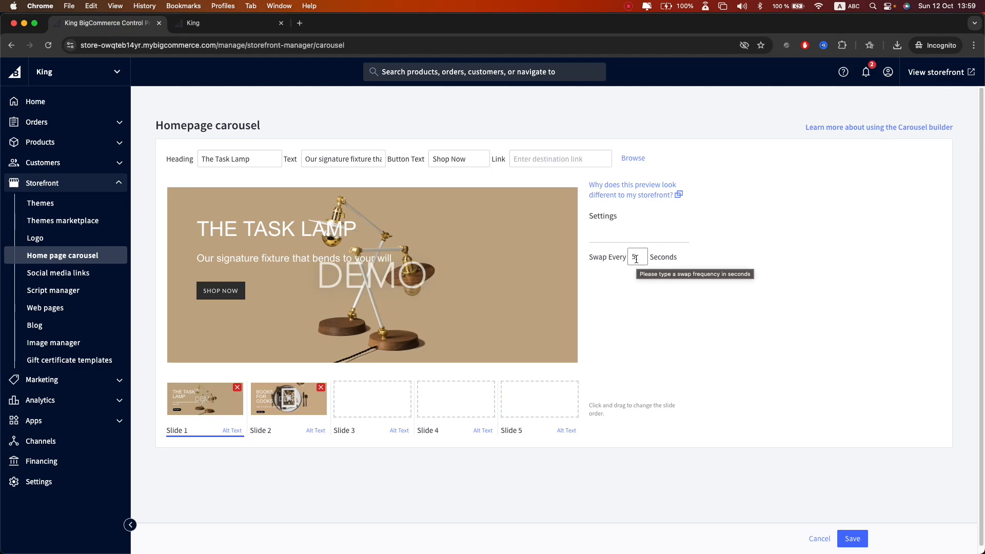
Review the social media links settings and the networks available for the storefront.
{"action": "left_click", "coordinate": [106, 272]}
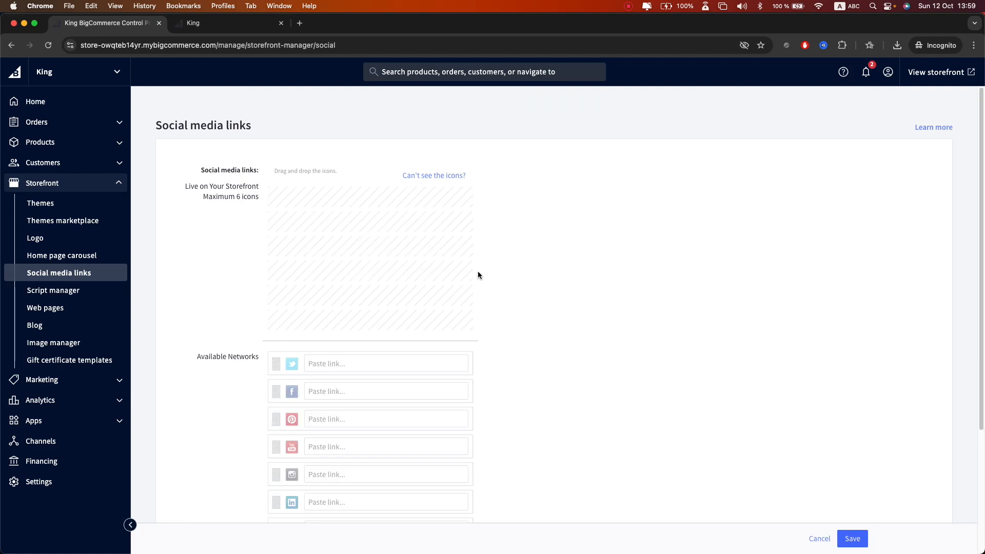
{"action": "scroll", "coordinate": [425, 359], "scroll_direction": "down", "scroll_amount": 3}
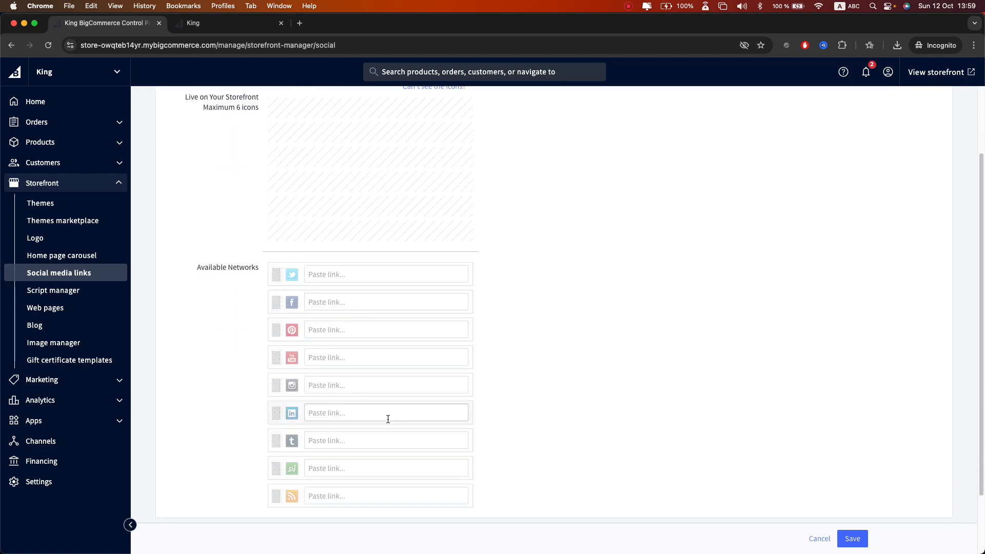
{"action": "scroll", "coordinate": [387, 418], "scroll_direction": "down", "scroll_amount": 2}
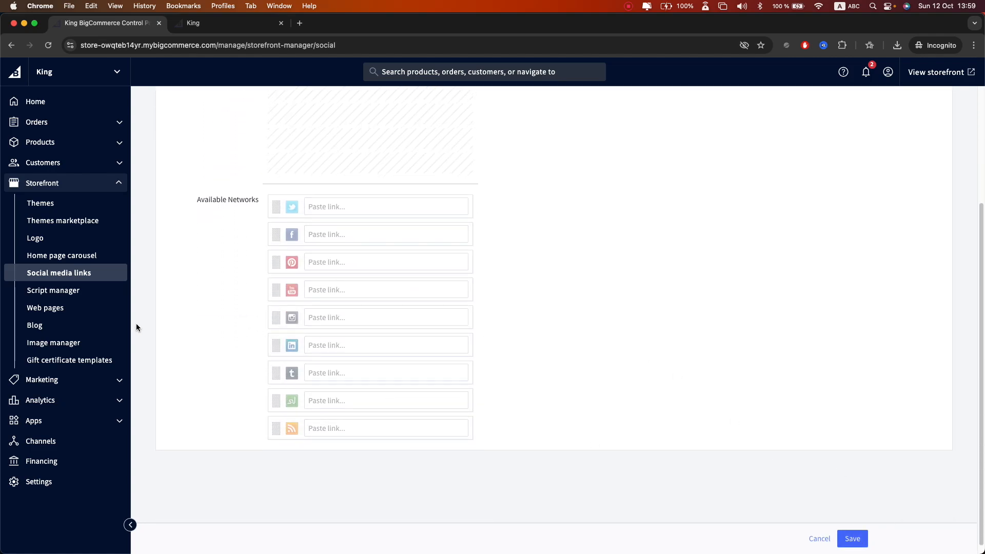
Open the current Vault Cool theme for customization in Page Builder.
{"action": "left_click", "coordinate": [93, 189]}
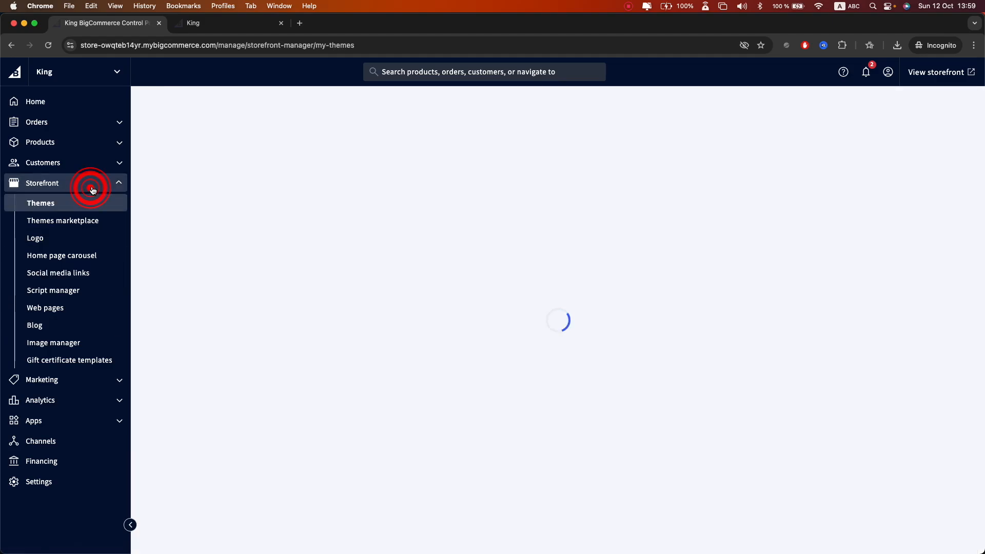
{"action": "left_click", "coordinate": [207, 23]}
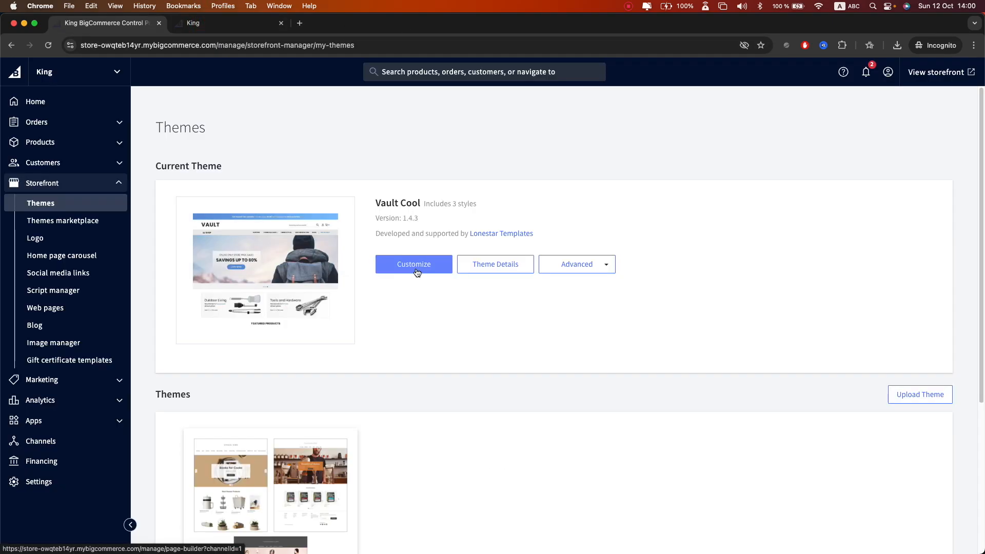
{"action": "left_click", "coordinate": [417, 273]}
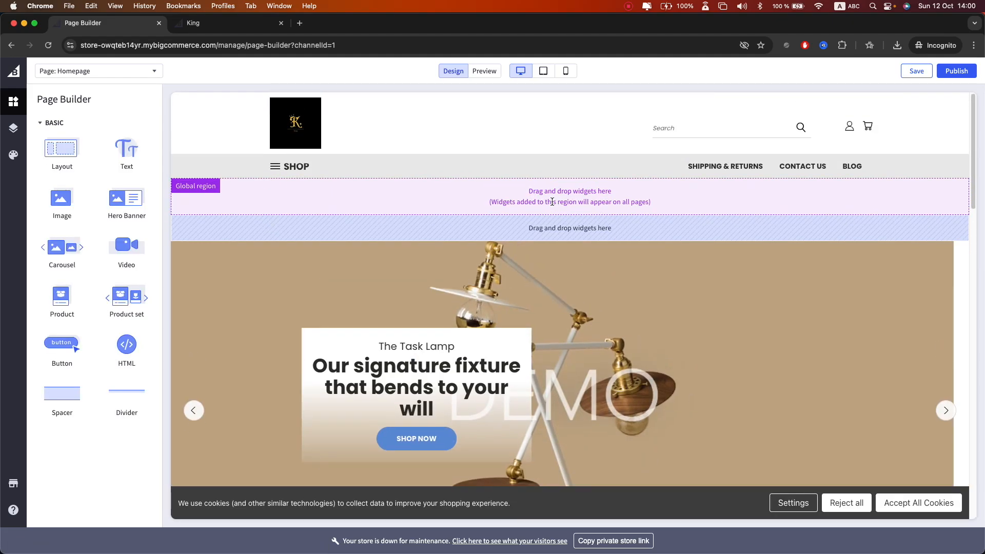
Add a Text widget to the global region below the homepage navigation bar and replace its placeholder with WELCOME.
{"action": "scroll", "coordinate": [594, 231], "scroll_direction": "down", "scroll_amount": 10}
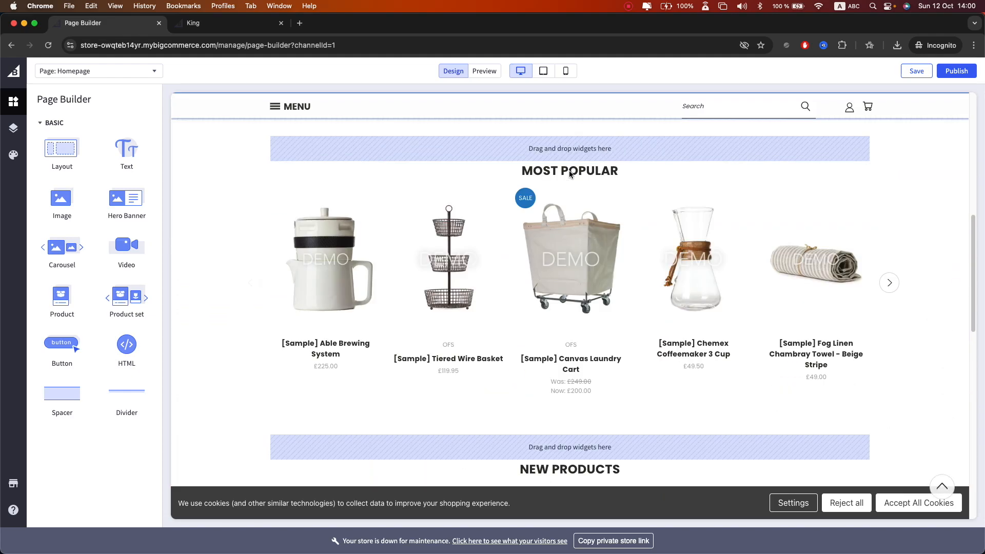
{"action": "scroll", "coordinate": [652, 288], "scroll_direction": "down", "scroll_amount": 4}
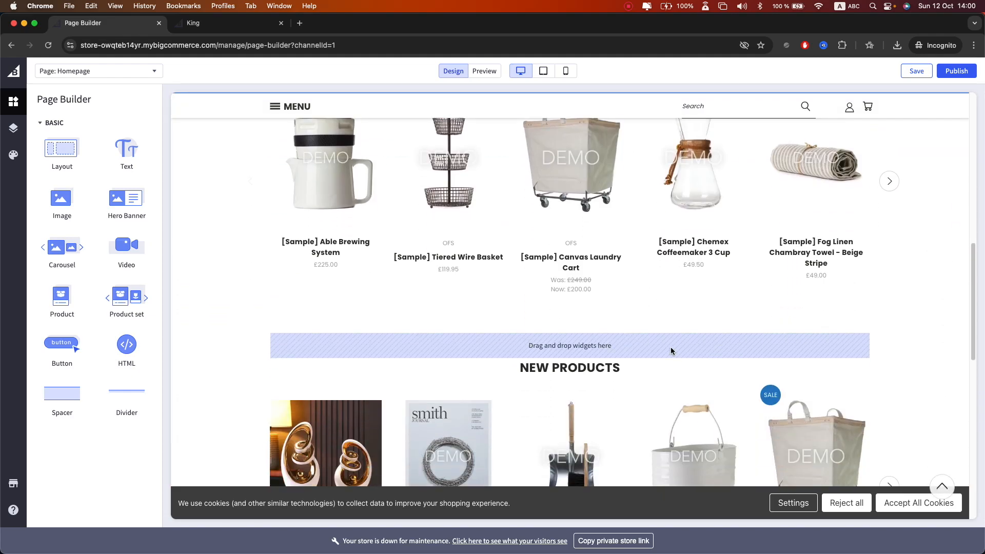
{"action": "scroll", "coordinate": [671, 347], "scroll_direction": "down", "scroll_amount": 5}
{"action": "scroll", "coordinate": [670, 347], "scroll_direction": "up", "scroll_amount": 15}
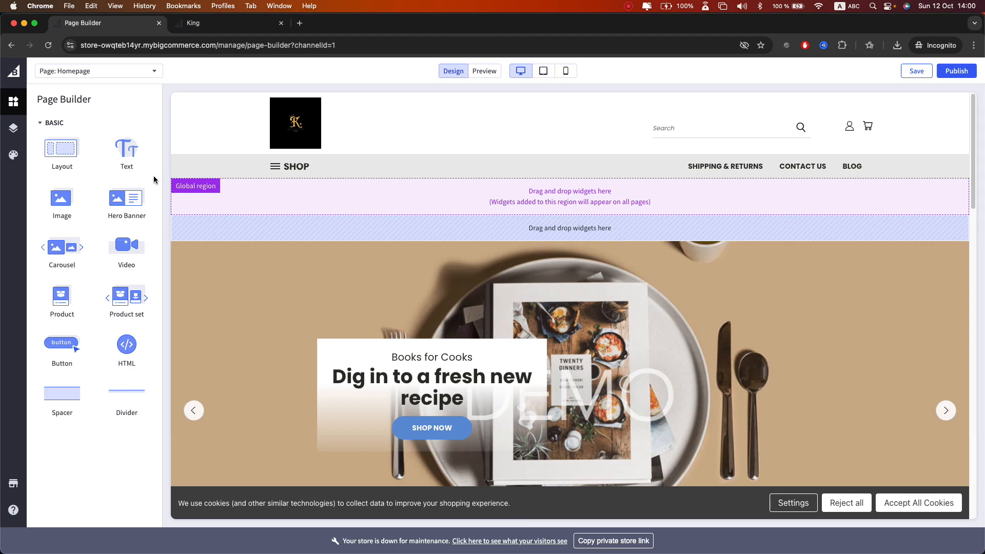
{"action": "left_click_drag", "start_coordinate": [128, 152], "coordinate": [578, 200]}
{"action": "left_click", "coordinate": [560, 191]}
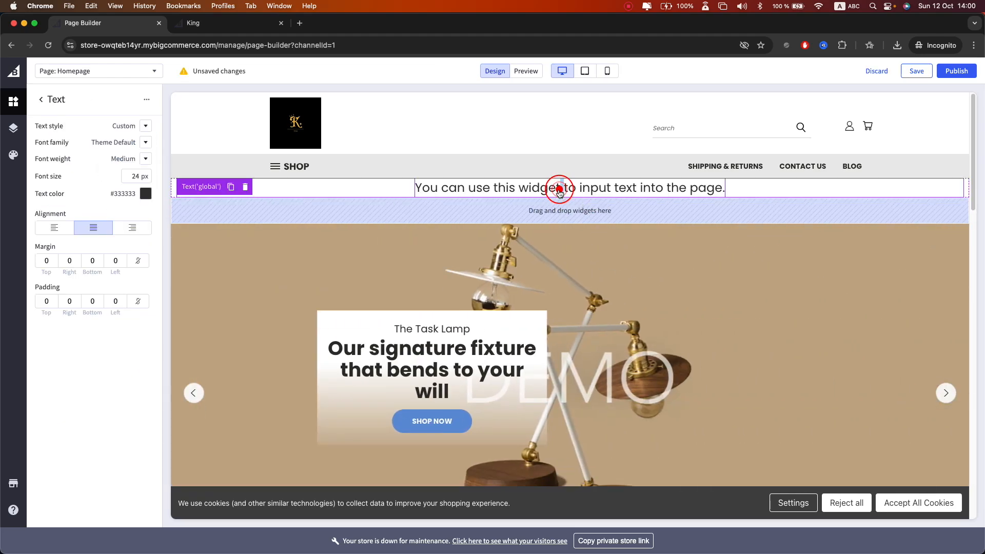
{"action": "key", "text": "super+a"}
{"action": "type", "text": "WE"}
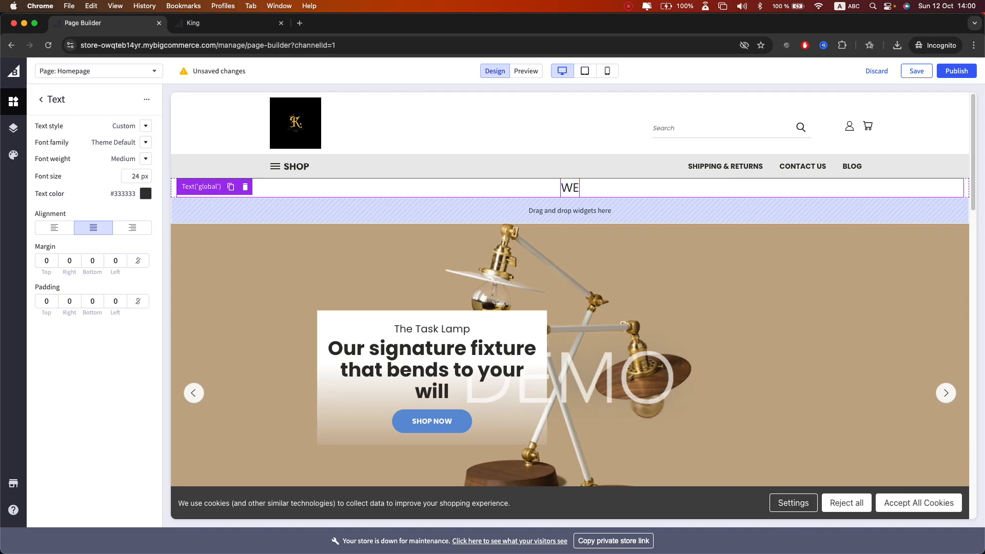
{"action": "type", "text": "LCOME"}
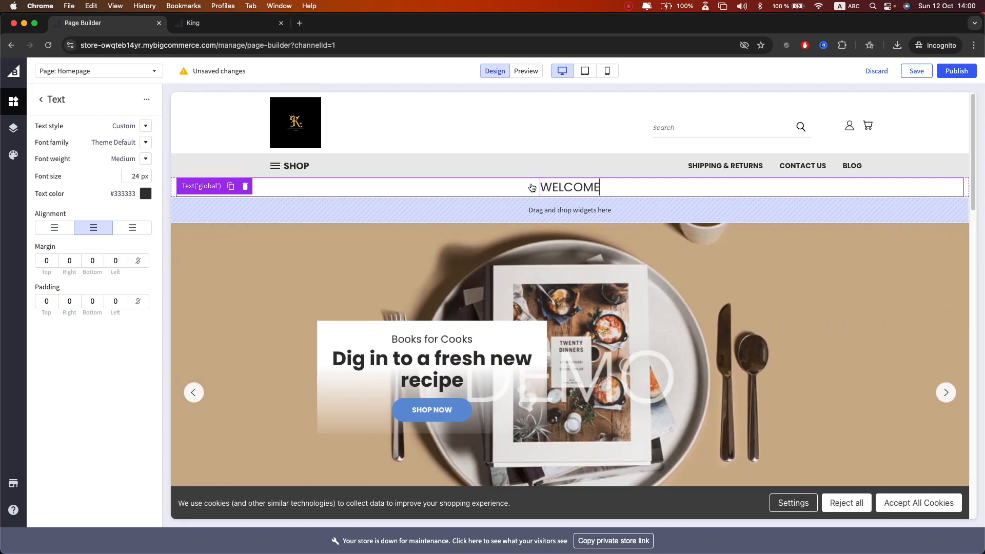
Set the WELCOME text's color to blue #007DC6 and its font size to 40 px.
{"action": "double_click", "coordinate": [532, 188]}
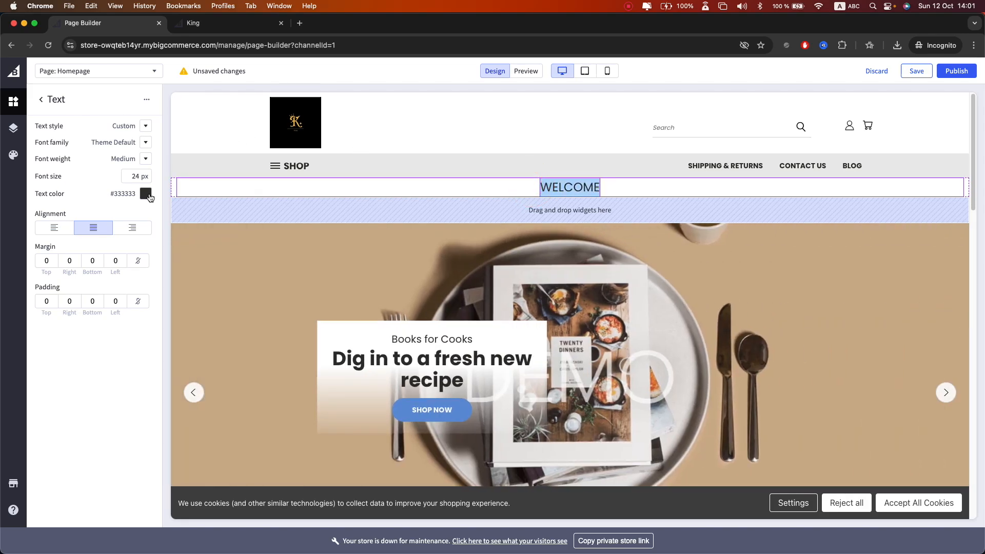
{"action": "left_click", "coordinate": [147, 194]}
{"action": "left_click", "coordinate": [249, 255]}
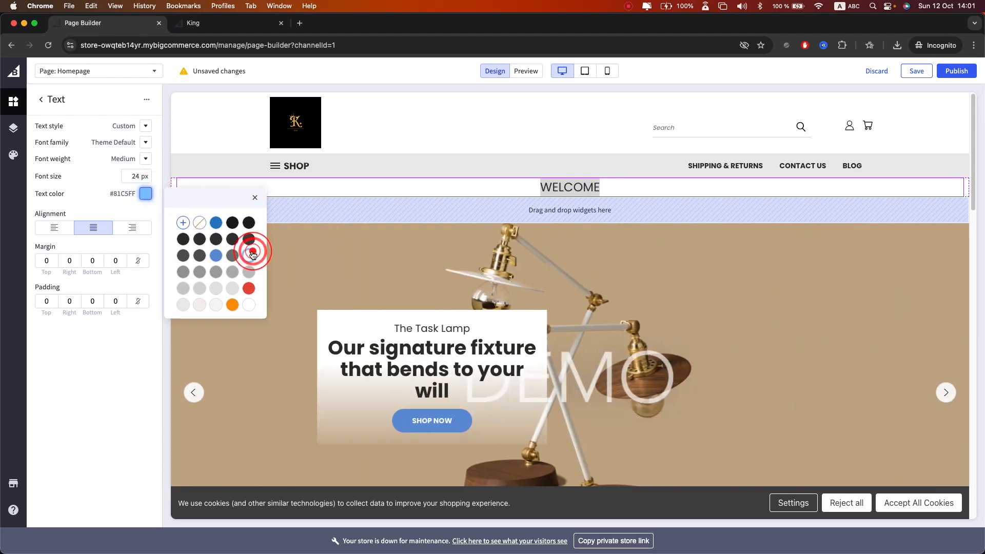
{"action": "left_click", "coordinate": [216, 222]}
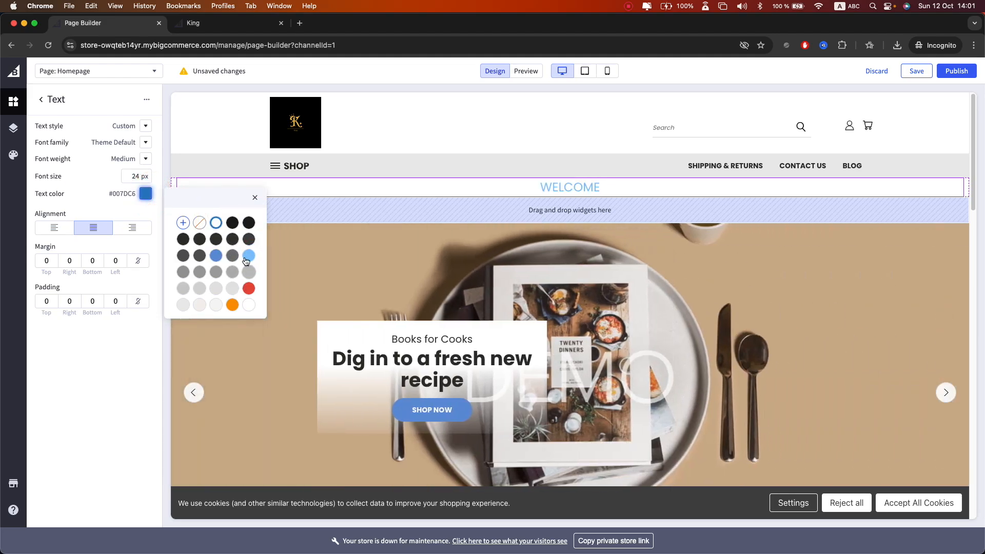
{"action": "left_click", "coordinate": [98, 200]}
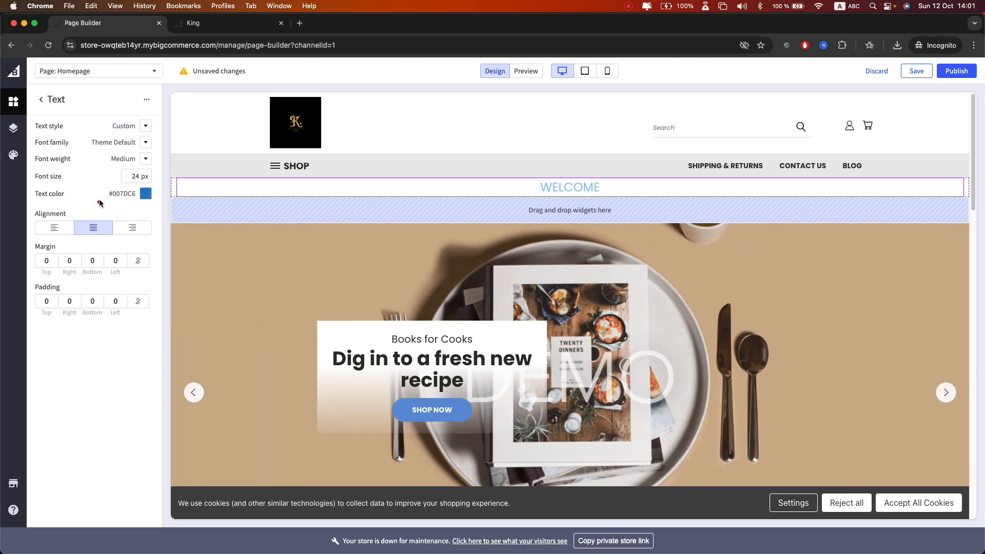
{"action": "left_click", "coordinate": [136, 177]}
{"action": "double_click", "coordinate": [134, 176]}
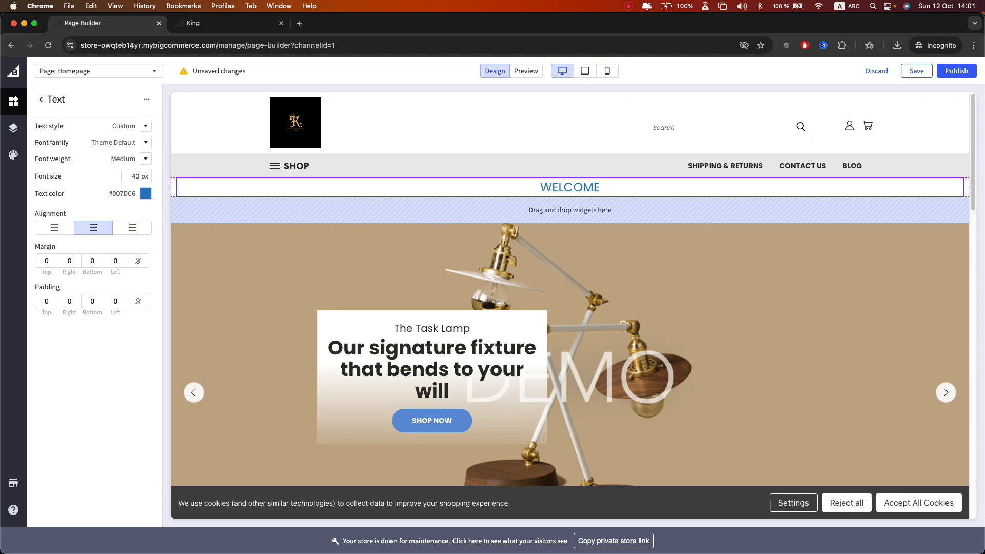
{"action": "left_click", "coordinate": [106, 338]}
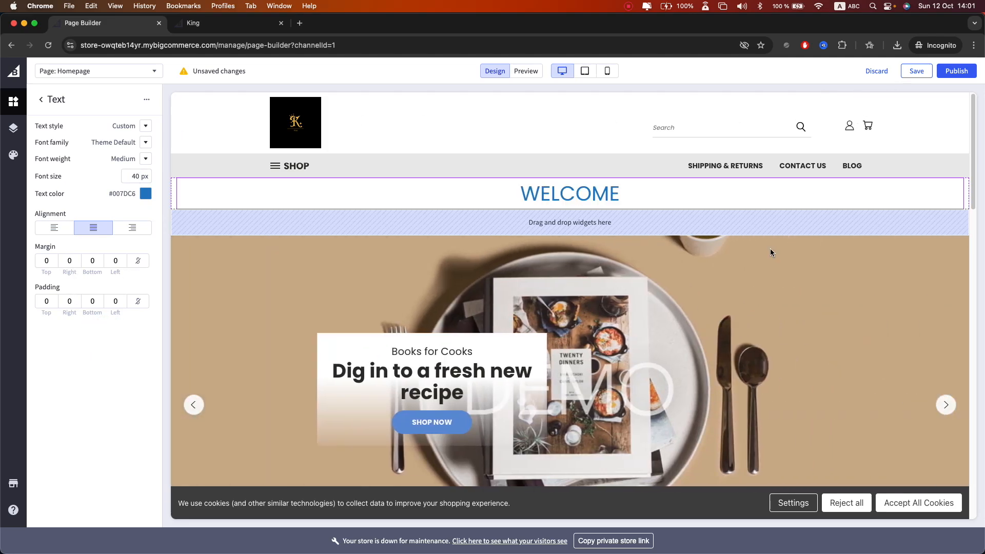
Return to the widget list and review the homepage's product sections, widget regions and footer.
{"action": "scroll", "coordinate": [771, 252], "scroll_direction": "down", "scroll_amount": 2}
{"action": "left_click", "coordinate": [40, 99]}
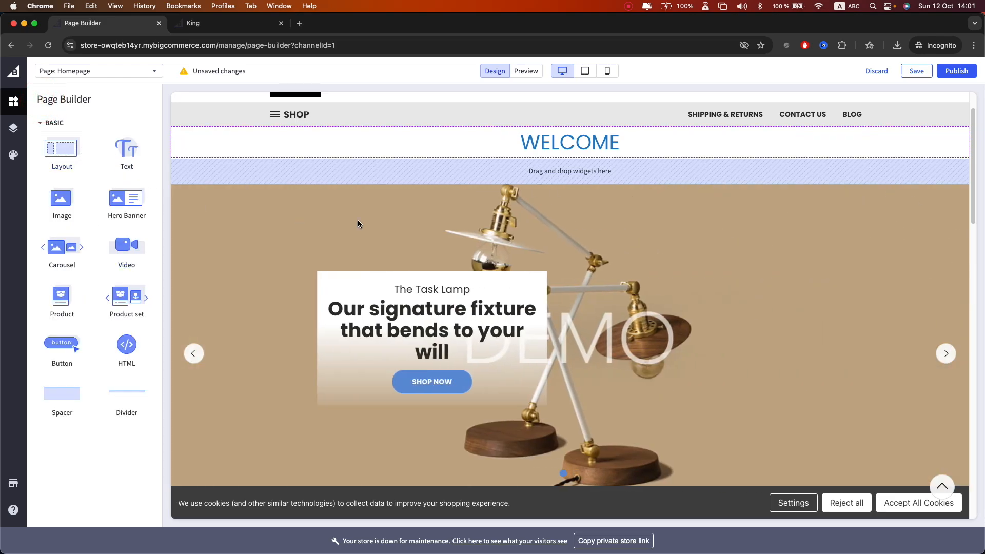
{"action": "scroll", "coordinate": [364, 222], "scroll_direction": "down", "scroll_amount": 12}
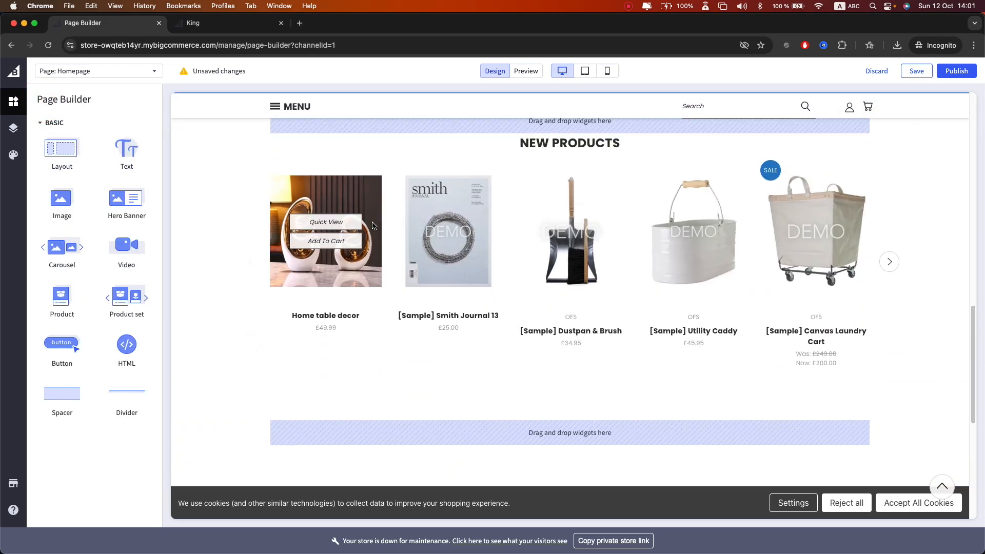
{"action": "scroll", "coordinate": [372, 221], "scroll_direction": "down", "scroll_amount": 15}
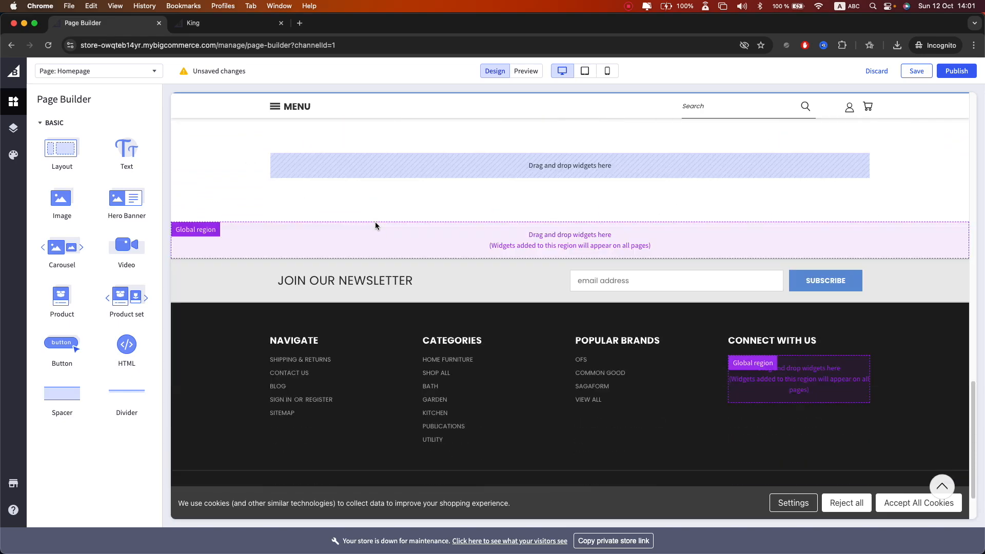
Add an Image widget to the empty region between the New Products section and the newsletter.
{"action": "scroll", "coordinate": [573, 236], "scroll_direction": "up", "scroll_amount": 2}
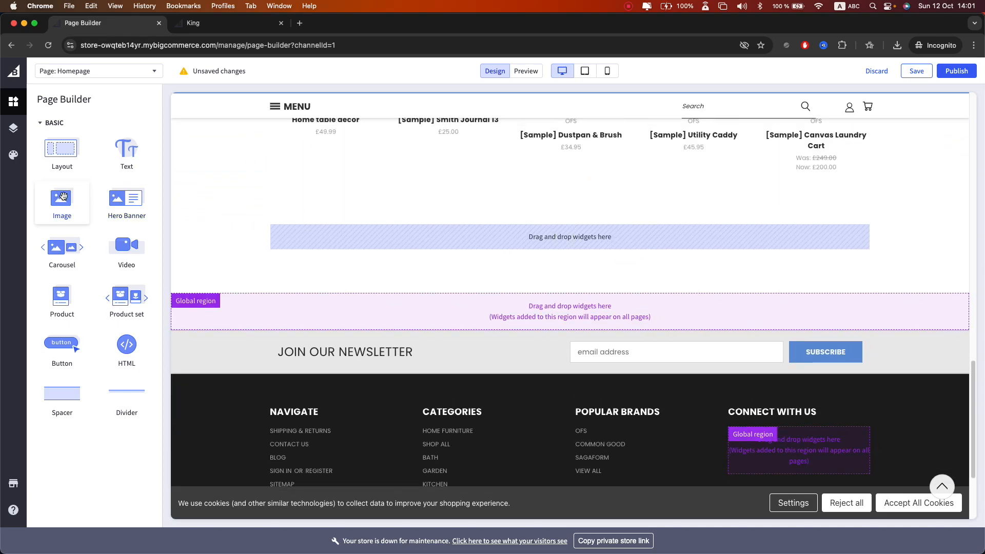
{"action": "left_click_drag", "start_coordinate": [62, 196], "coordinate": [603, 235]}
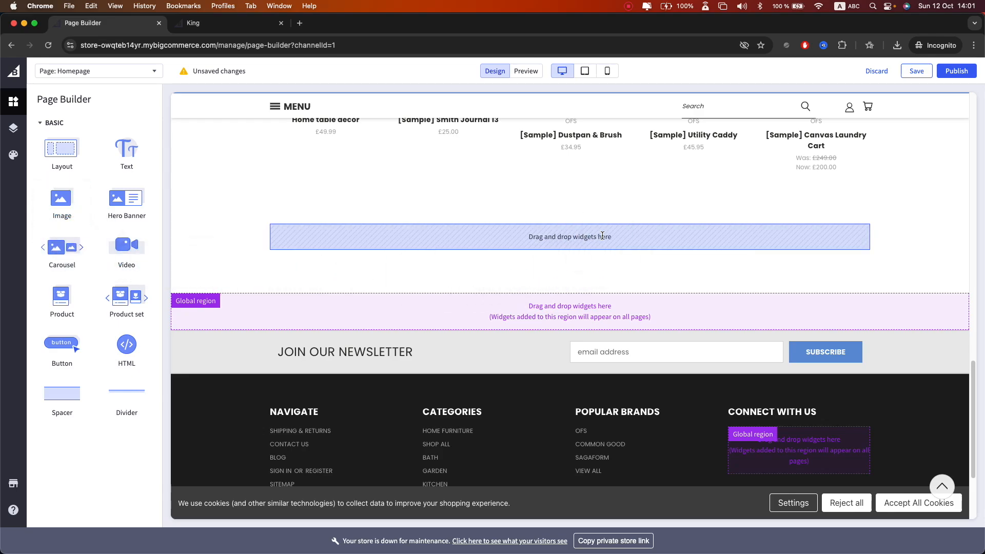
{"action": "scroll", "coordinate": [583, 249], "scroll_direction": "down", "scroll_amount": 5}
{"action": "scroll", "coordinate": [560, 266], "scroll_direction": "up", "scroll_amount": 5}
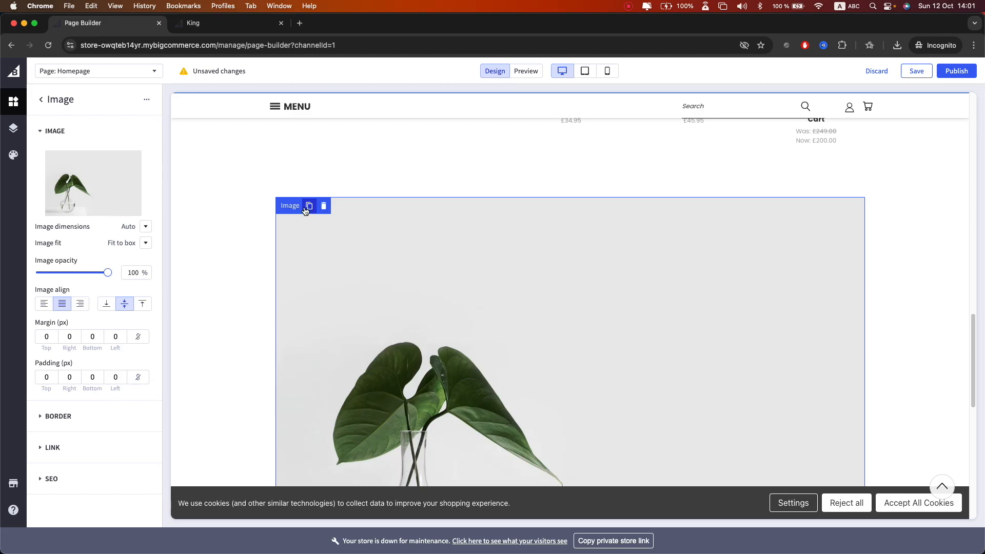
{"action": "left_click", "coordinate": [308, 207]}
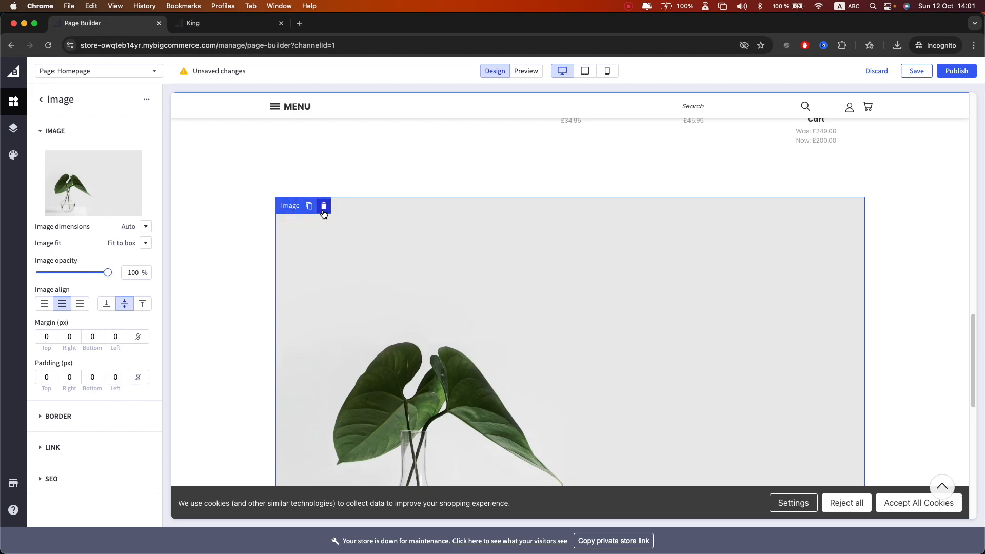
{"action": "left_click", "coordinate": [147, 100]}
{"action": "left_click", "coordinate": [138, 135]}
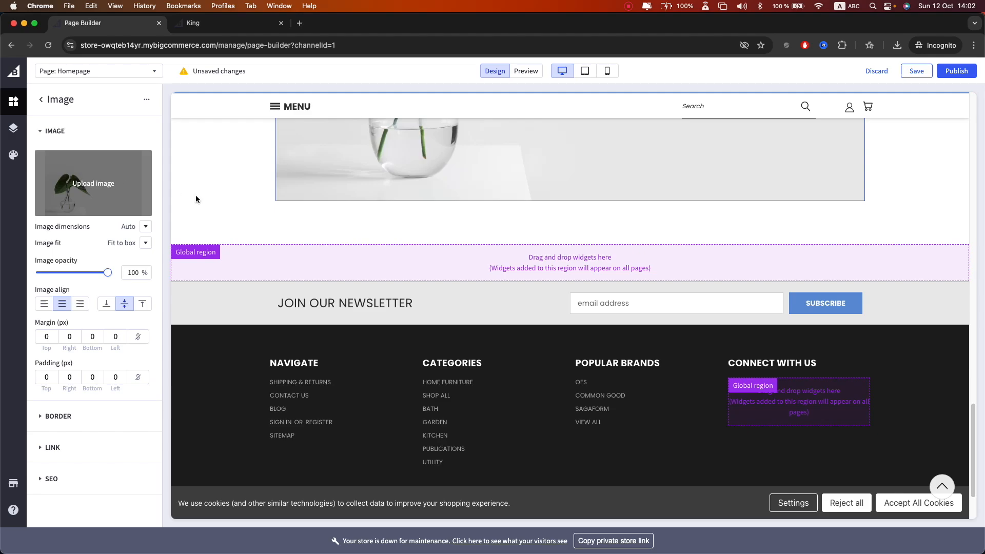
{"action": "scroll", "coordinate": [195, 199], "scroll_direction": "up", "scroll_amount": 5}
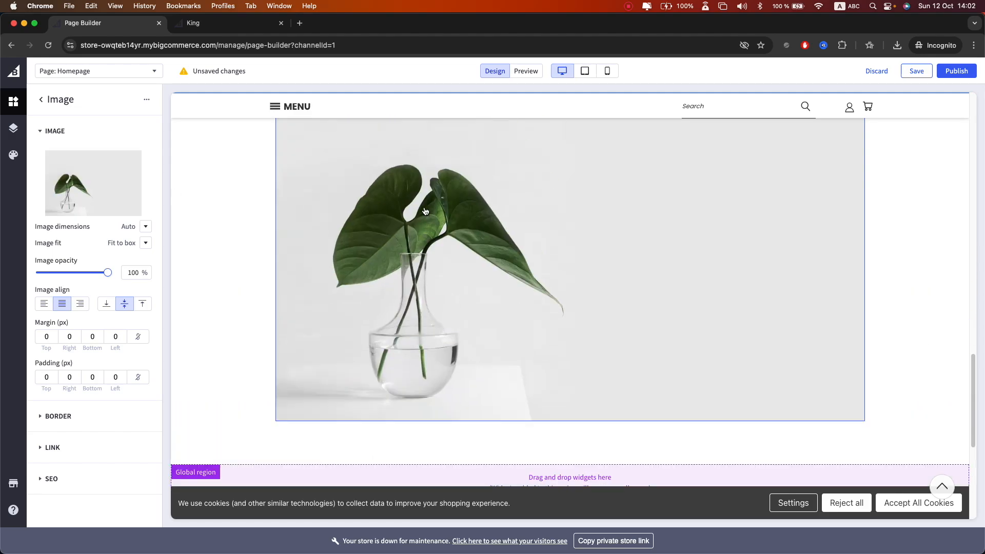
Upload the table decor picture from the Downloads folder to replace the Image widget's placeholder plant photo.
{"action": "left_click", "coordinate": [99, 184]}
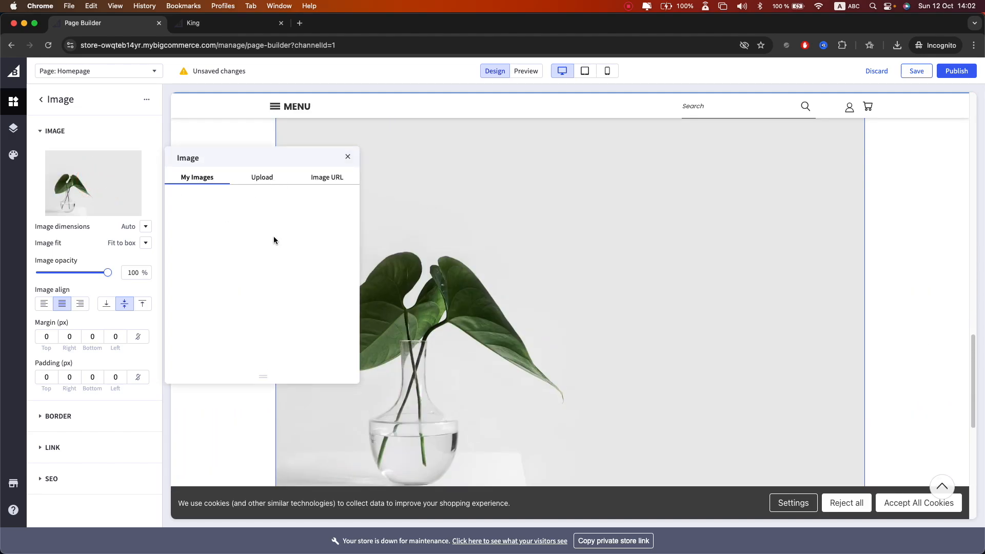
{"action": "left_click", "coordinate": [271, 184]}
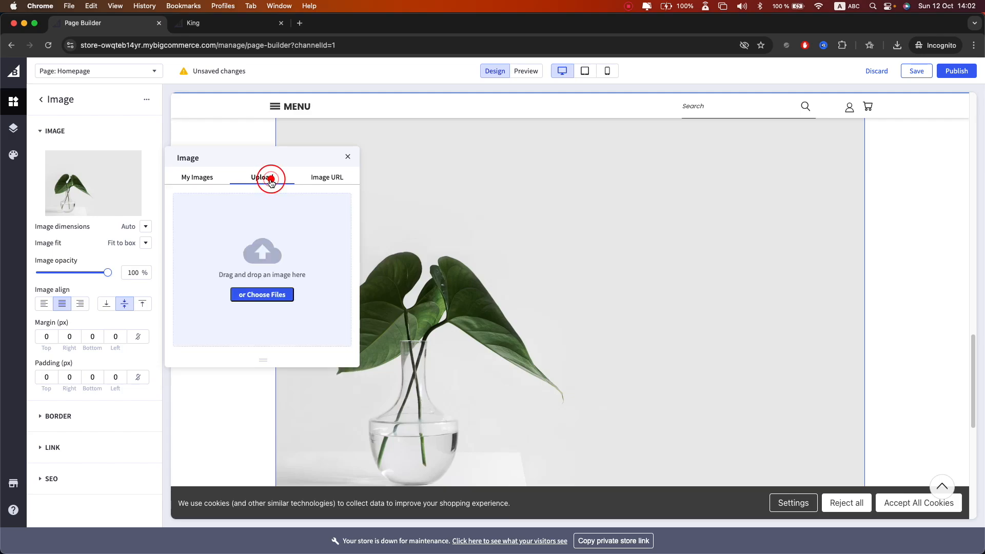
{"action": "left_click", "coordinate": [264, 294]}
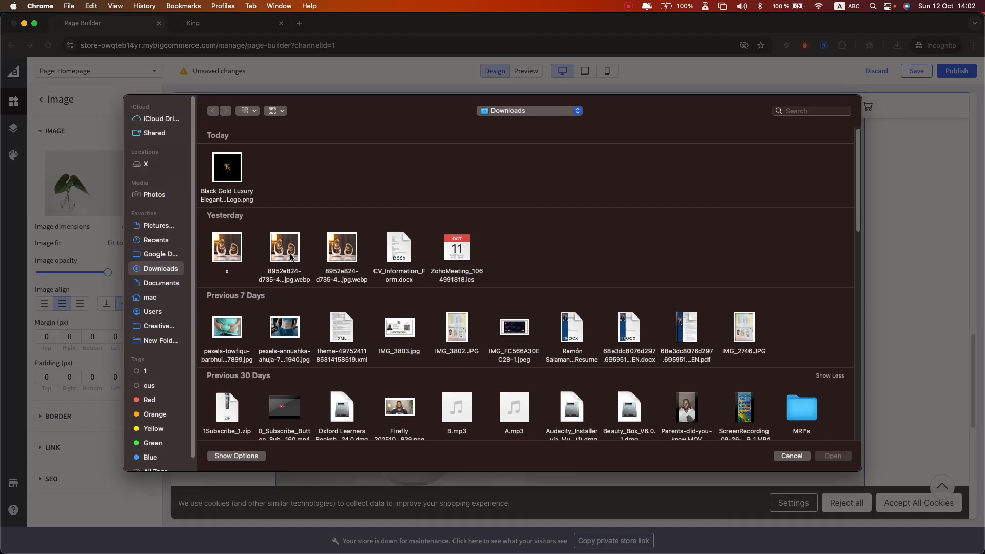
{"action": "left_click", "coordinate": [278, 243]}
{"action": "left_click", "coordinate": [833, 456]}
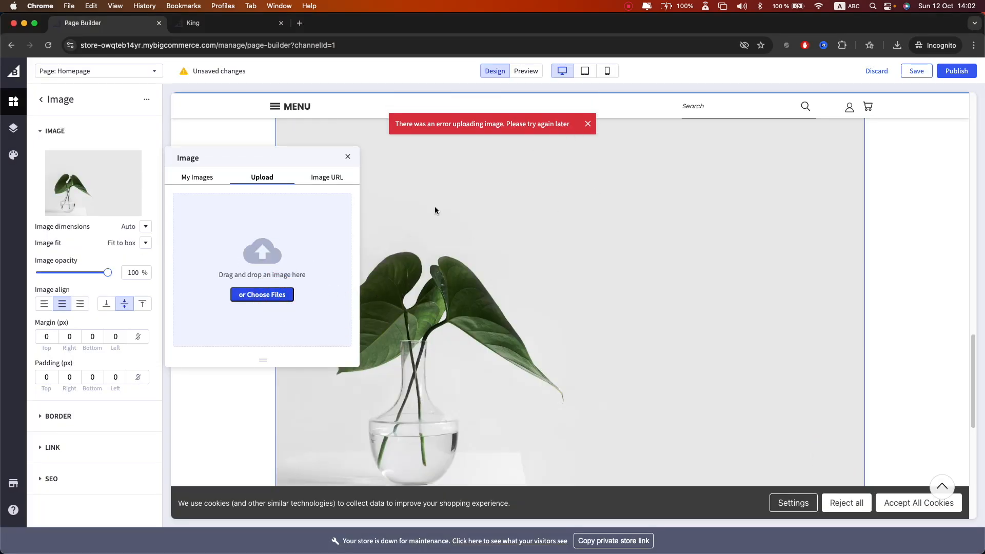
{"action": "left_click", "coordinate": [587, 124]}
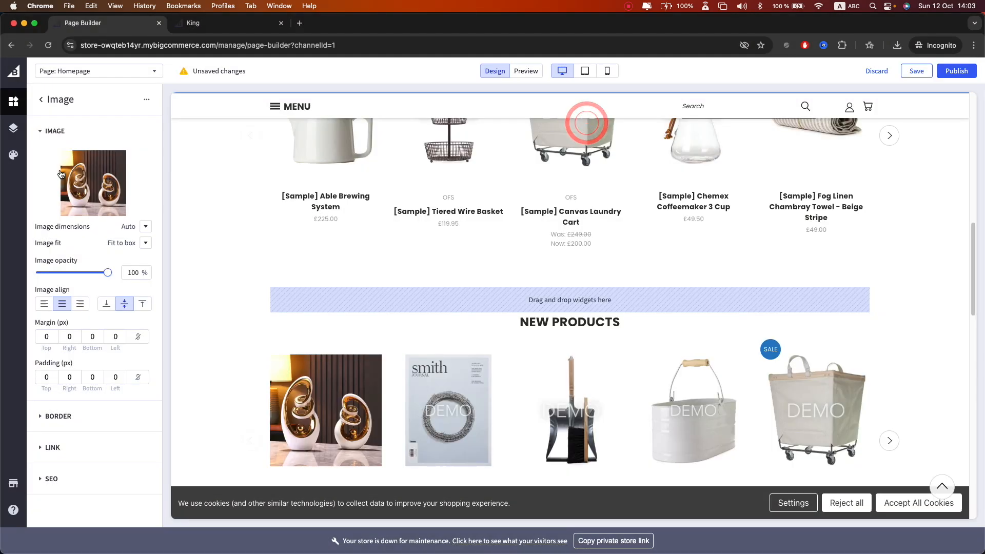
Set the widget's image dimensions to Custom with a 300 px height, keep it horizontally centered, and return to the widget list.
{"action": "scroll", "coordinate": [306, 226], "scroll_direction": "up", "scroll_amount": 10}
{"action": "scroll", "coordinate": [306, 227], "scroll_direction": "down", "scroll_amount": 20}
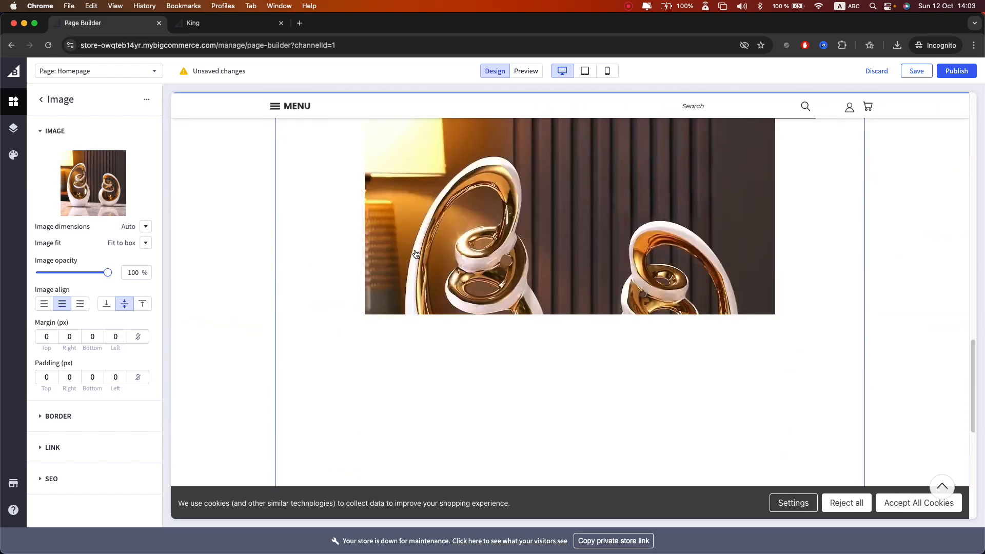
{"action": "scroll", "coordinate": [416, 254], "scroll_direction": "down", "scroll_amount": 5}
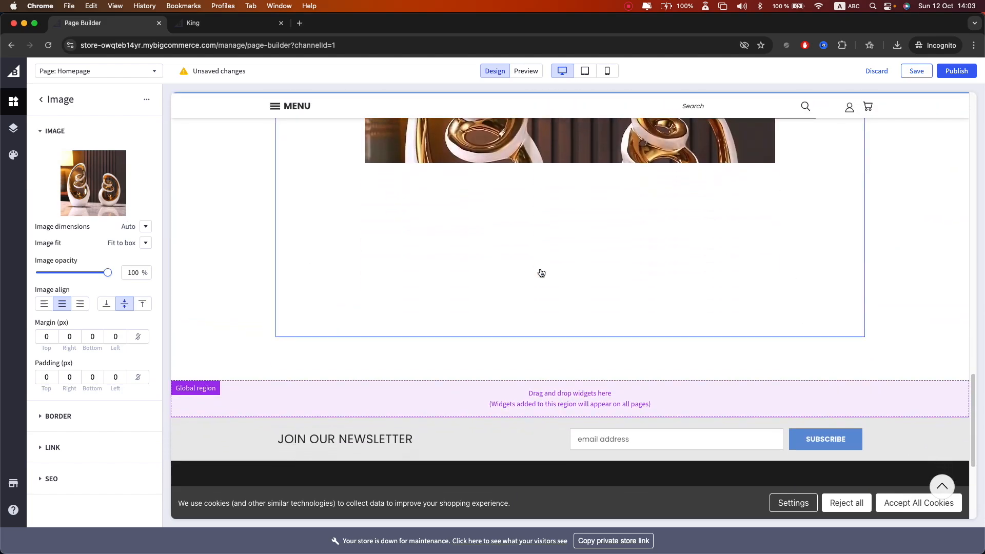
{"action": "left_click", "coordinate": [145, 228]}
{"action": "left_click", "coordinate": [164, 241]}
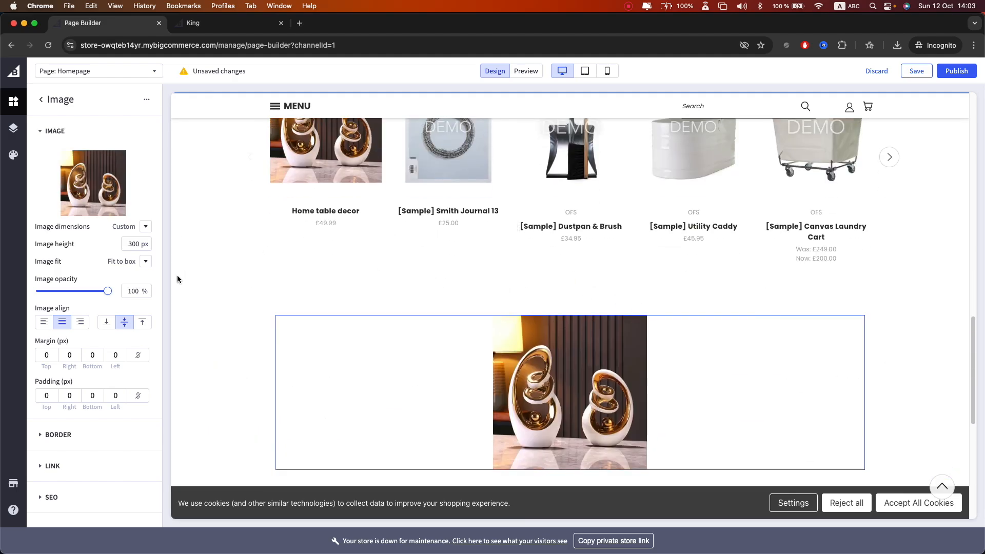
{"action": "left_click", "coordinate": [46, 325]}
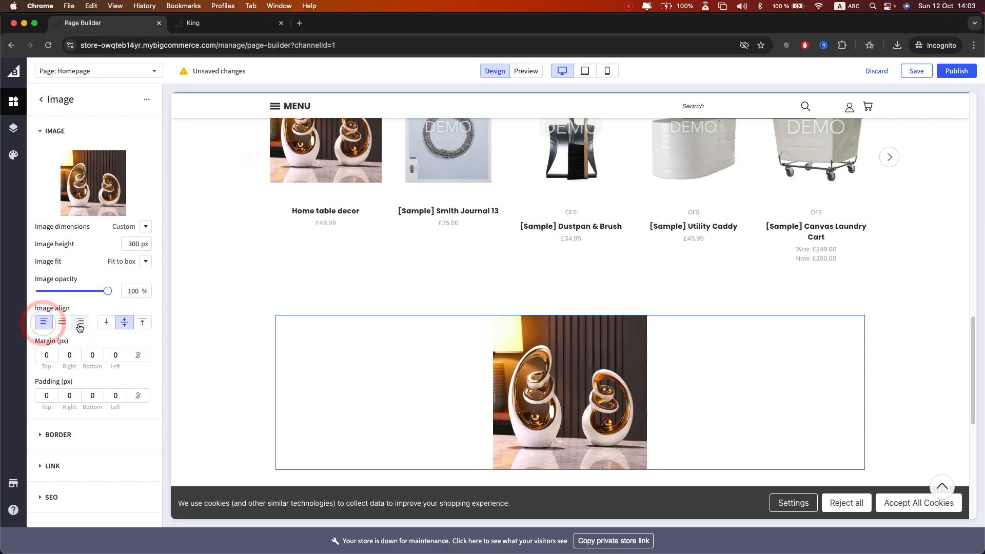
{"action": "left_click", "coordinate": [62, 322]}
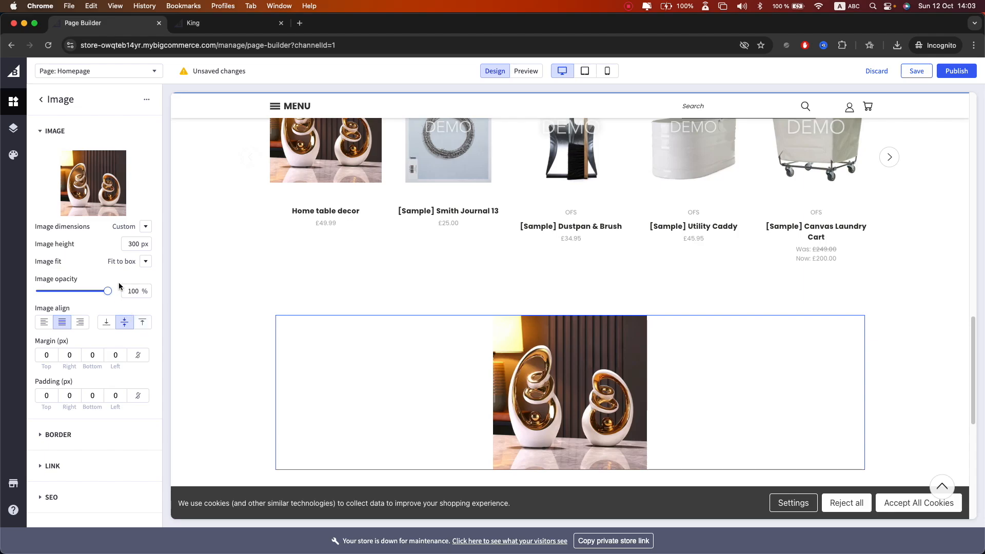
{"action": "left_click", "coordinate": [41, 102]}
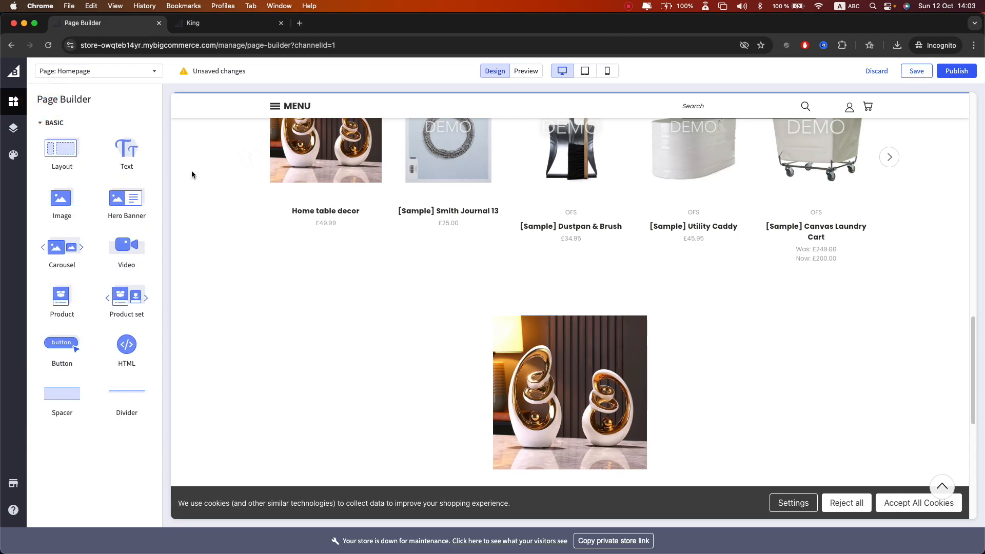
Review the homepage sections, from the Most Popular products up to the hero carousel and down to the new image.
{"action": "scroll", "coordinate": [375, 364], "scroll_direction": "up", "scroll_amount": 5}
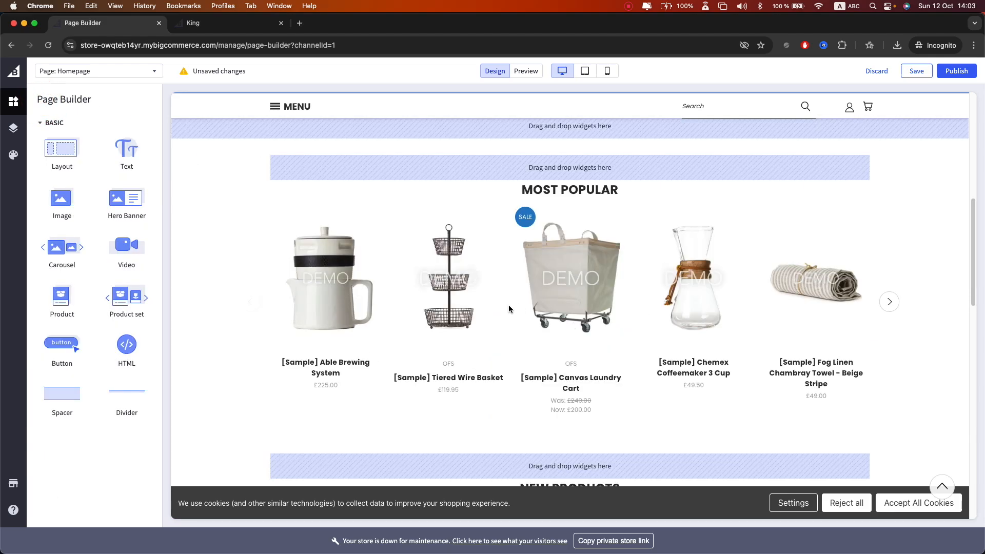
{"action": "mouse_move", "coordinate": [572, 275]}
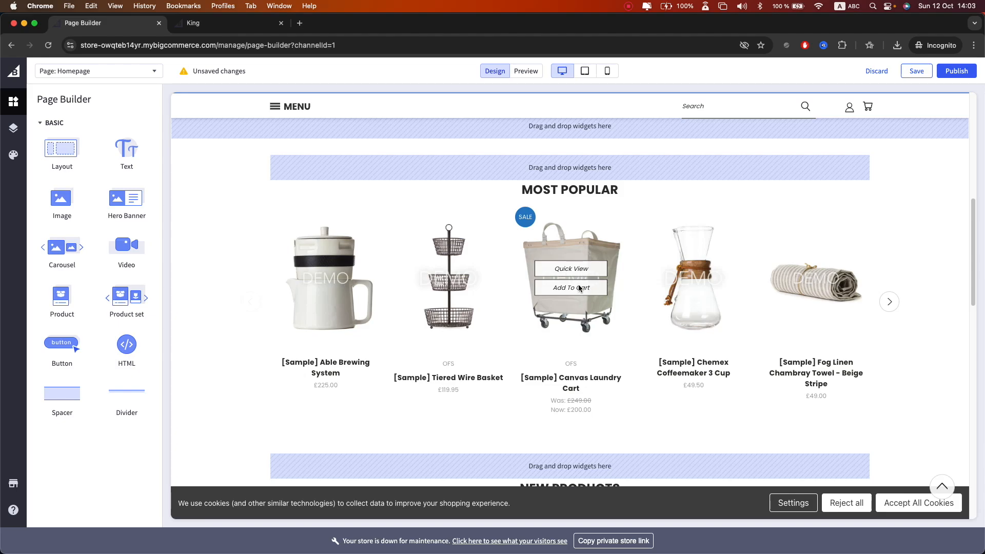
{"action": "left_click", "coordinate": [888, 303]}
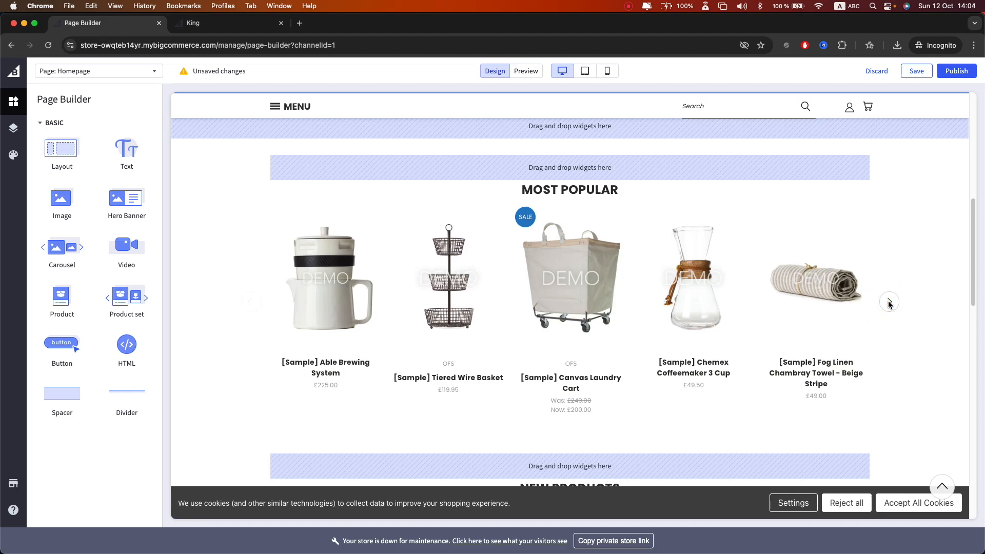
{"action": "scroll", "coordinate": [890, 303], "scroll_direction": "up", "scroll_amount": 10}
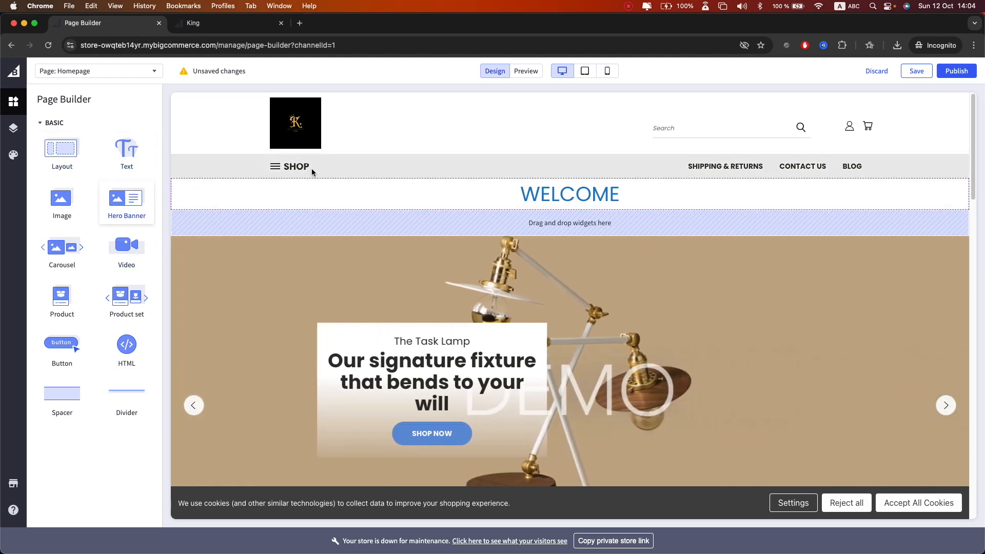
{"action": "scroll", "coordinate": [784, 298], "scroll_direction": "down", "scroll_amount": 20}
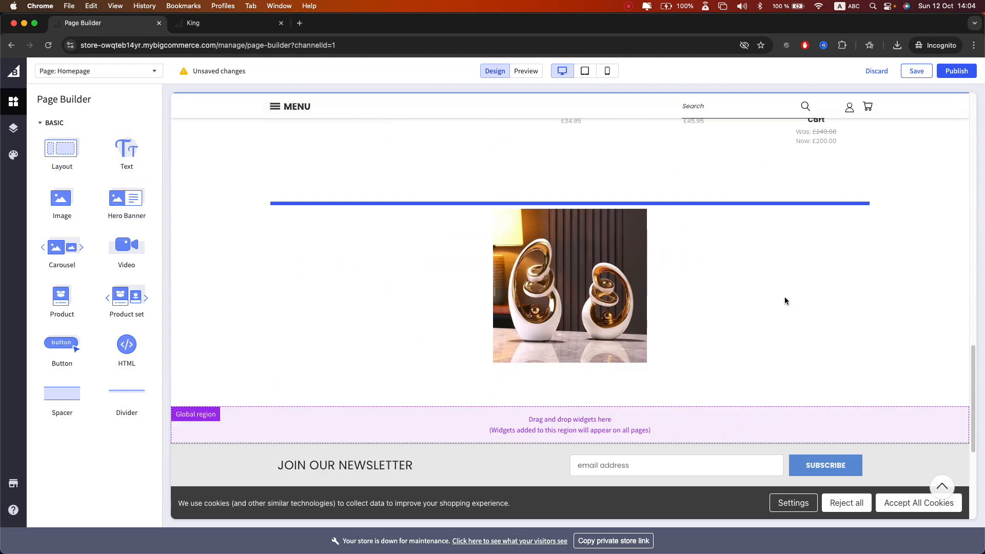
{"action": "scroll", "coordinate": [752, 297], "scroll_direction": "up", "scroll_amount": 20}
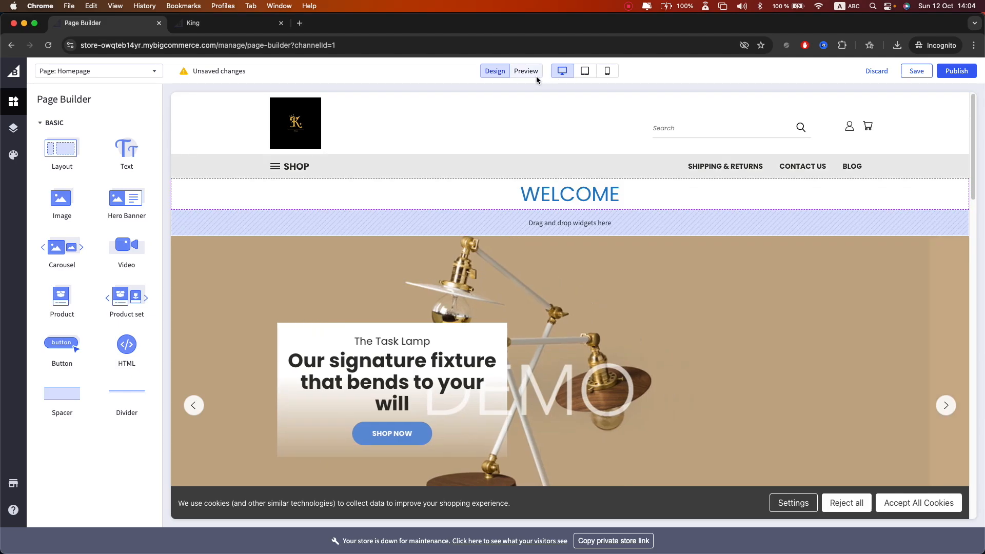
Preview the homepage in desktop, tablet and mobile layouts, return to design mode and check the tablet layout.
{"action": "left_click", "coordinate": [534, 74]}
{"action": "scroll", "coordinate": [564, 133], "scroll_direction": "down", "scroll_amount": 3}
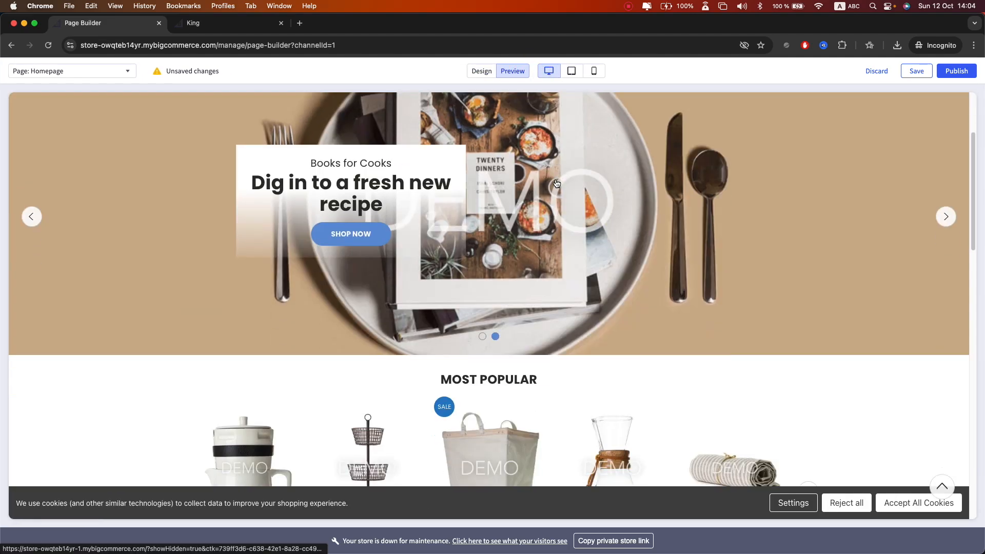
{"action": "scroll", "coordinate": [556, 180], "scroll_direction": "up", "scroll_amount": 3}
{"action": "left_click", "coordinate": [573, 72]}
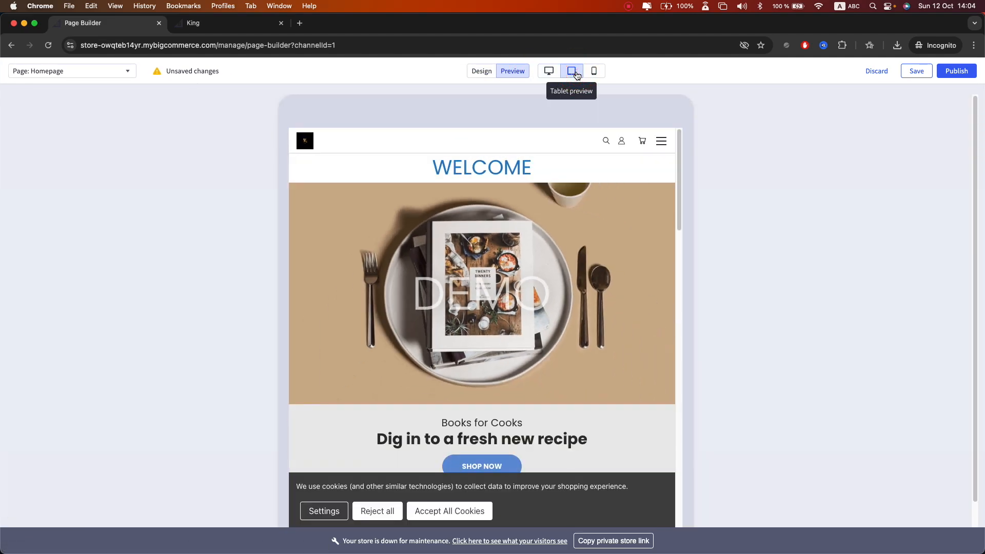
{"action": "left_click", "coordinate": [593, 72]}
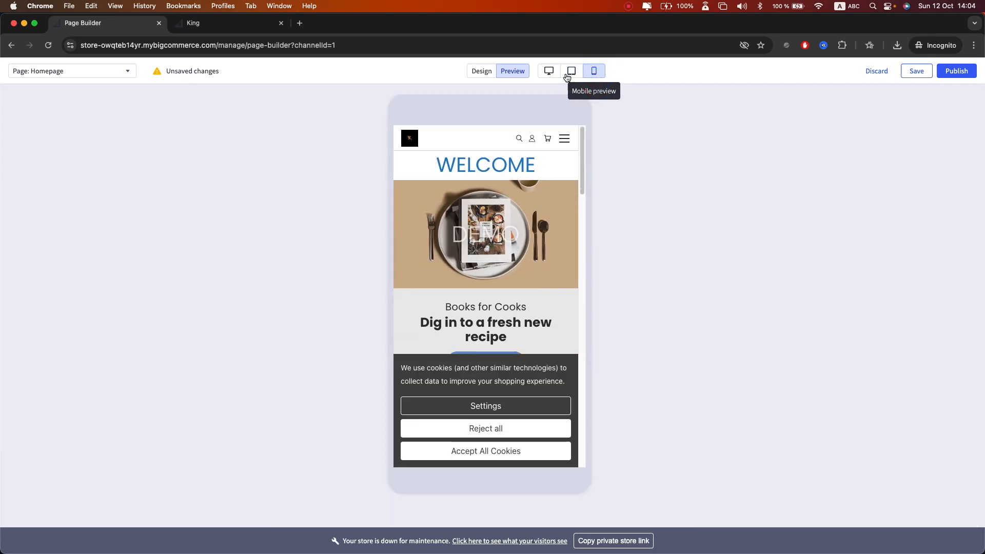
{"action": "left_click", "coordinate": [487, 72]}
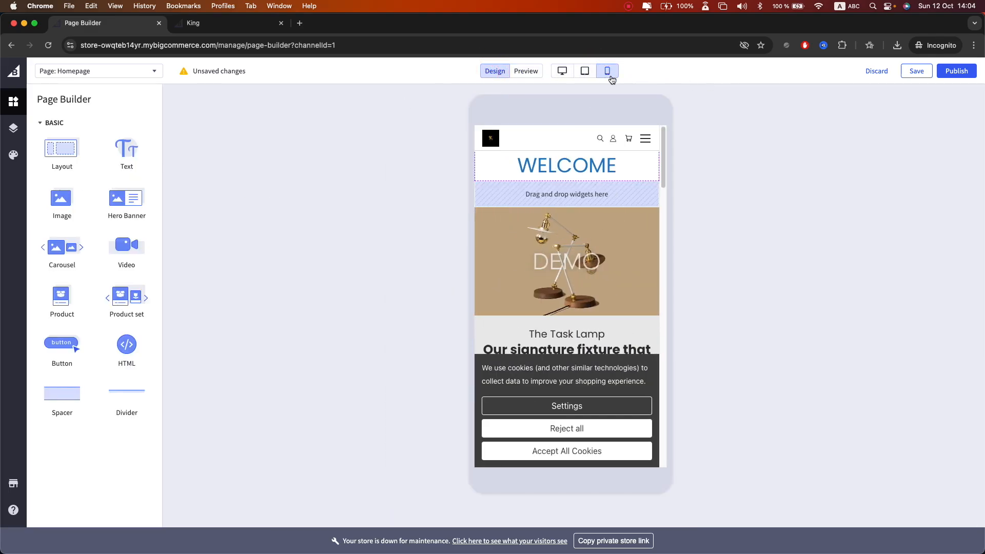
{"action": "left_click", "coordinate": [585, 73]}
{"action": "scroll", "coordinate": [538, 340], "scroll_direction": "down", "scroll_amount": 4}
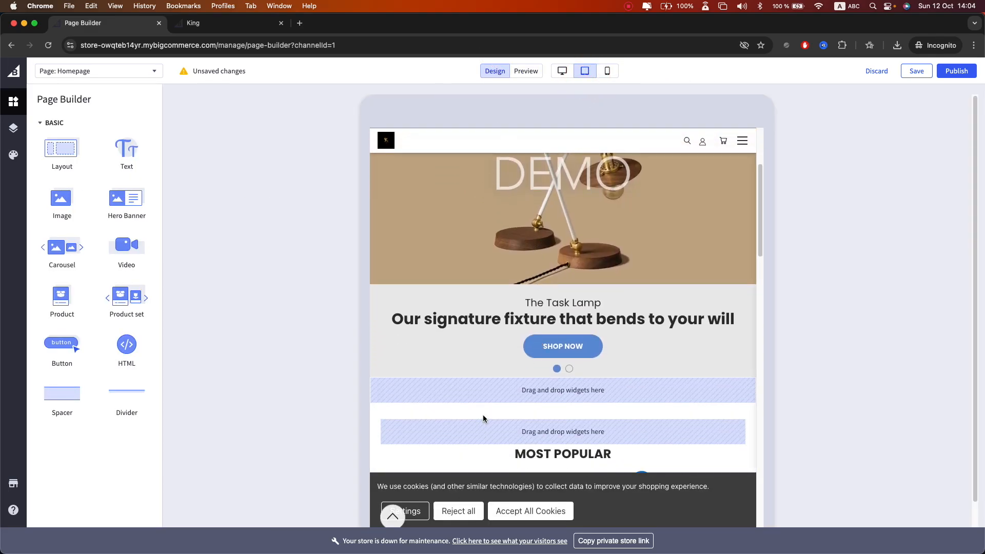
{"action": "scroll", "coordinate": [482, 200], "scroll_direction": "up", "scroll_amount": 4}
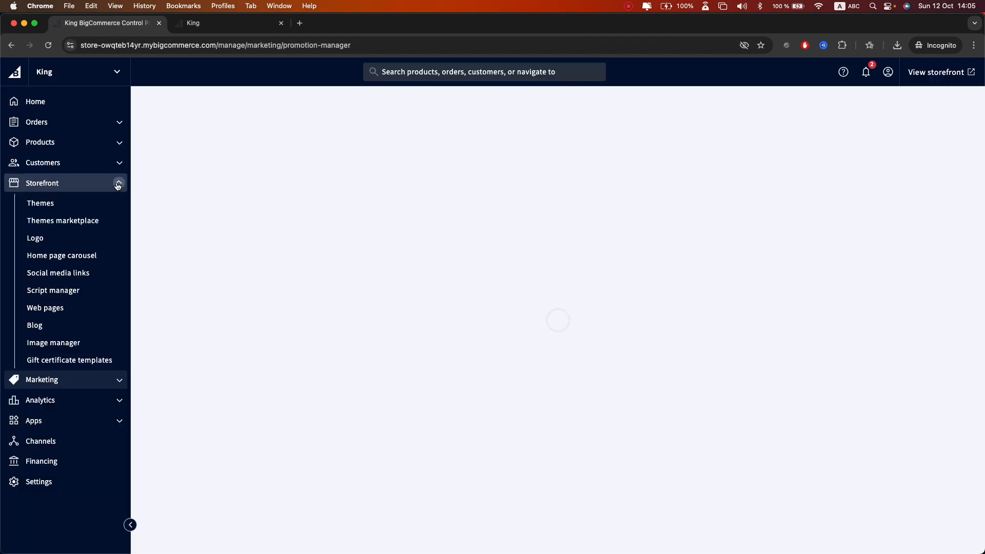
In the homepage carousel settings, remove slide 2's cookbook image and fill that slot with the table decor image x from Downloads.
{"action": "left_click", "coordinate": [97, 256]}
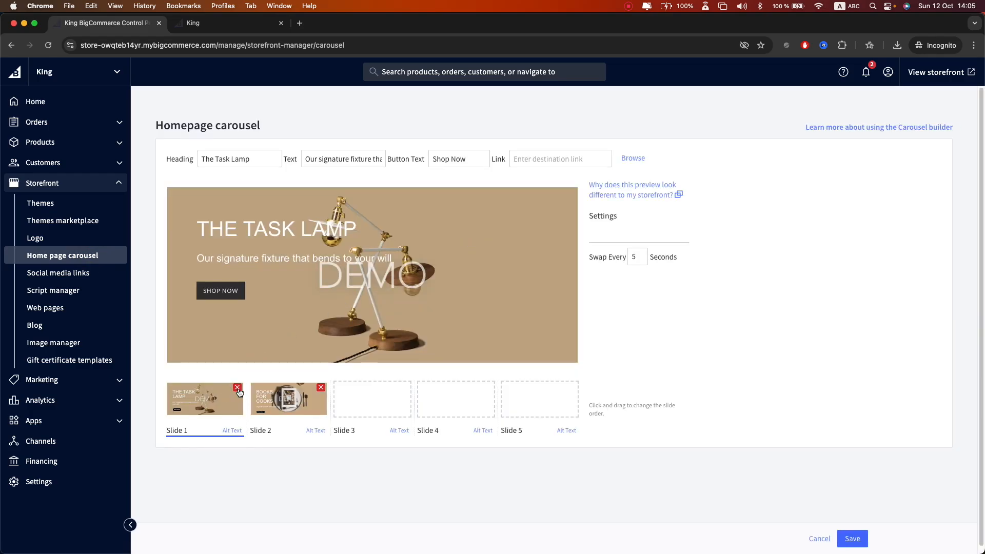
{"action": "left_click", "coordinate": [321, 389]}
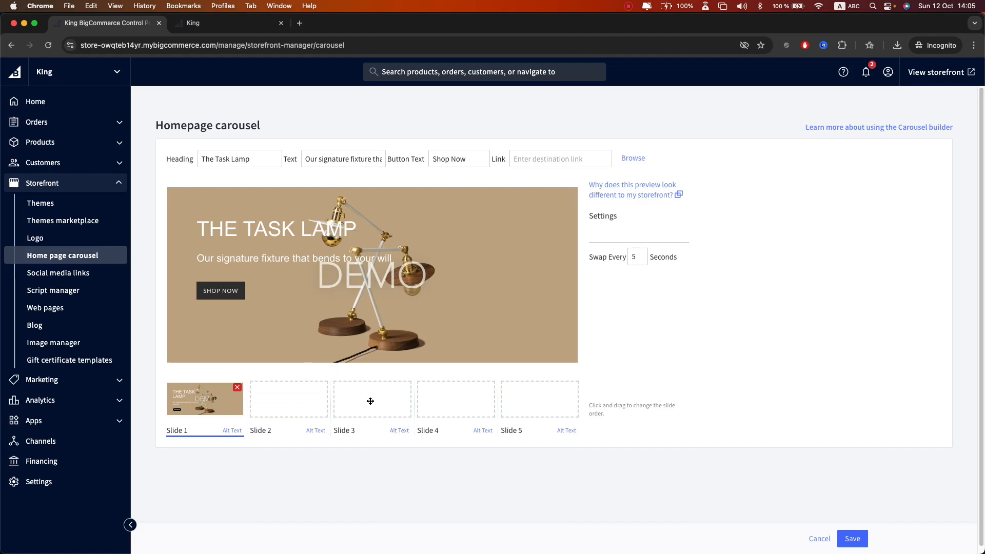
{"action": "left_click", "coordinate": [288, 404]}
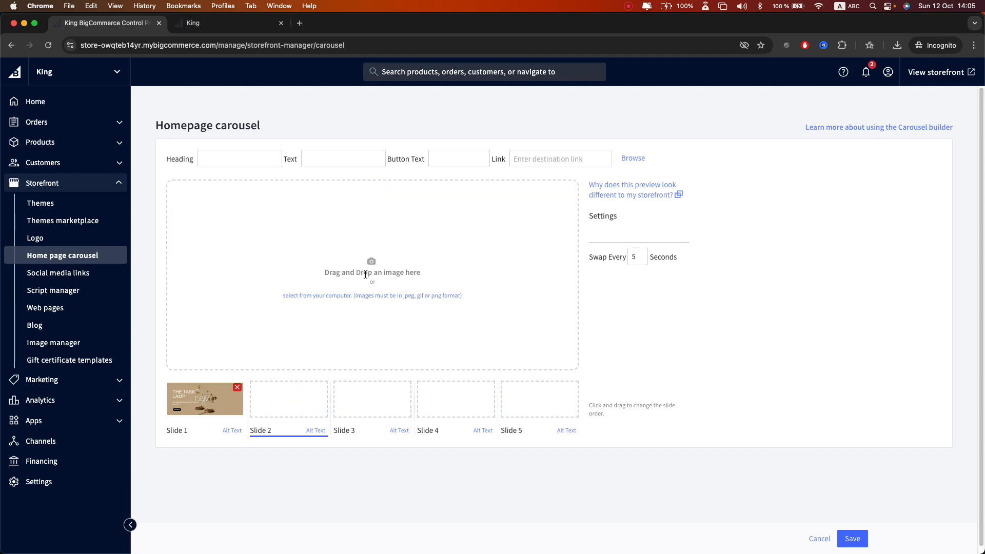
{"action": "left_click", "coordinate": [104, 538]}
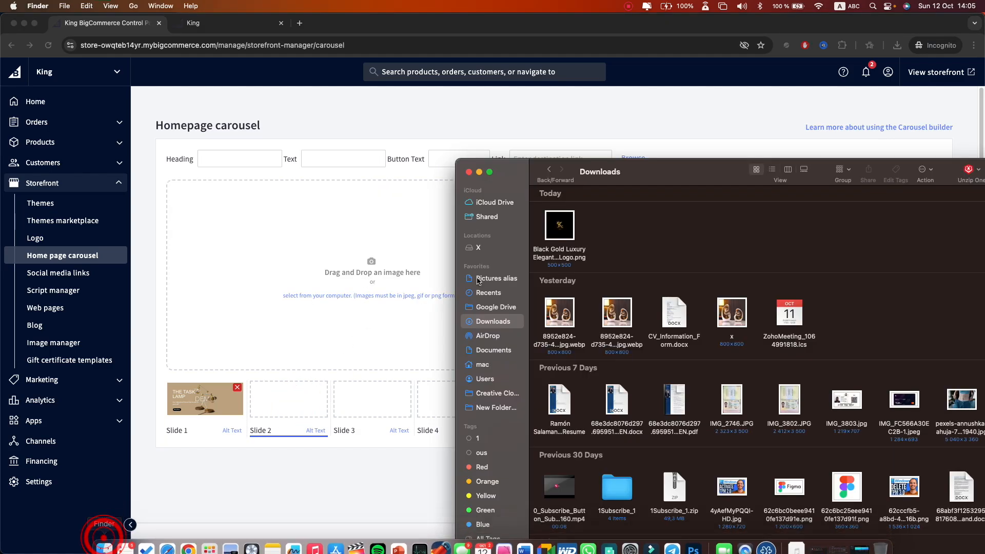
{"action": "left_click_drag", "start_coordinate": [728, 311], "coordinate": [359, 267]}
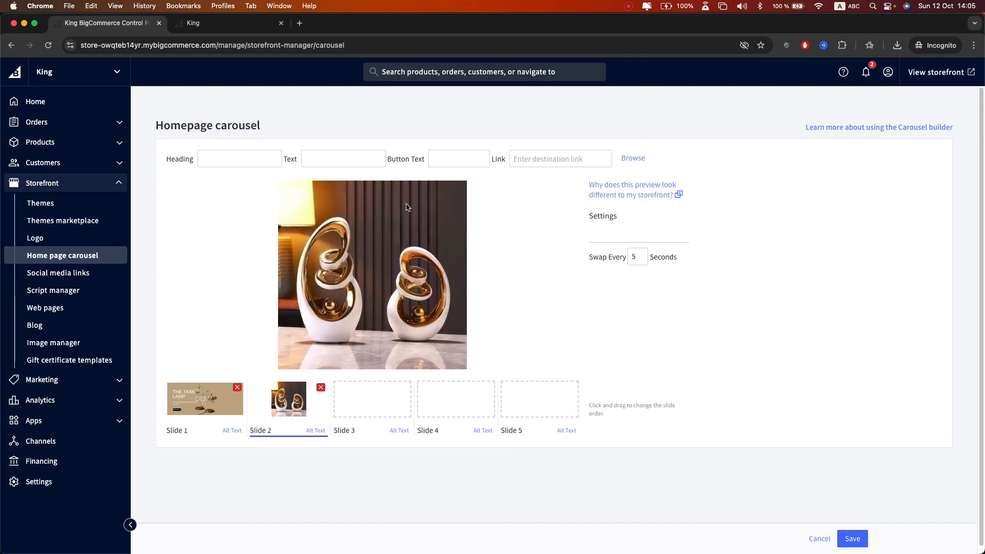
Reload the storefront page, check its carousel slides, and return to the homepage carousel settings.
{"action": "left_click", "coordinate": [254, 23]}
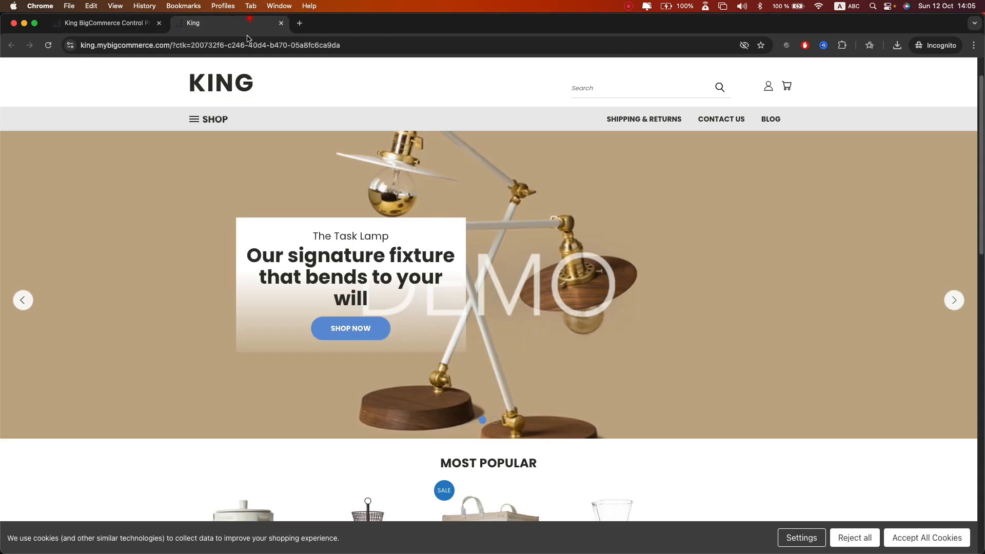
{"action": "left_click", "coordinate": [49, 46]}
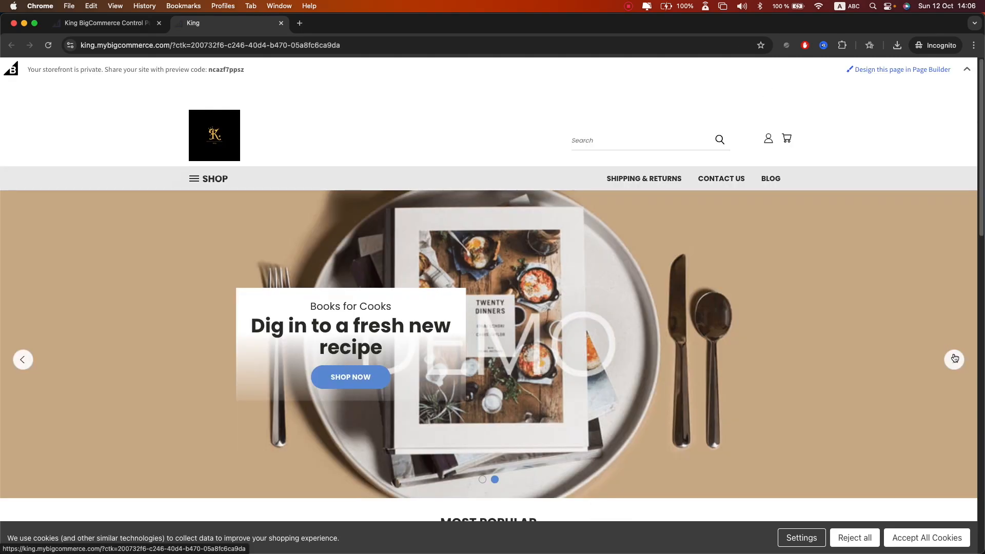
{"action": "left_click", "coordinate": [955, 355]}
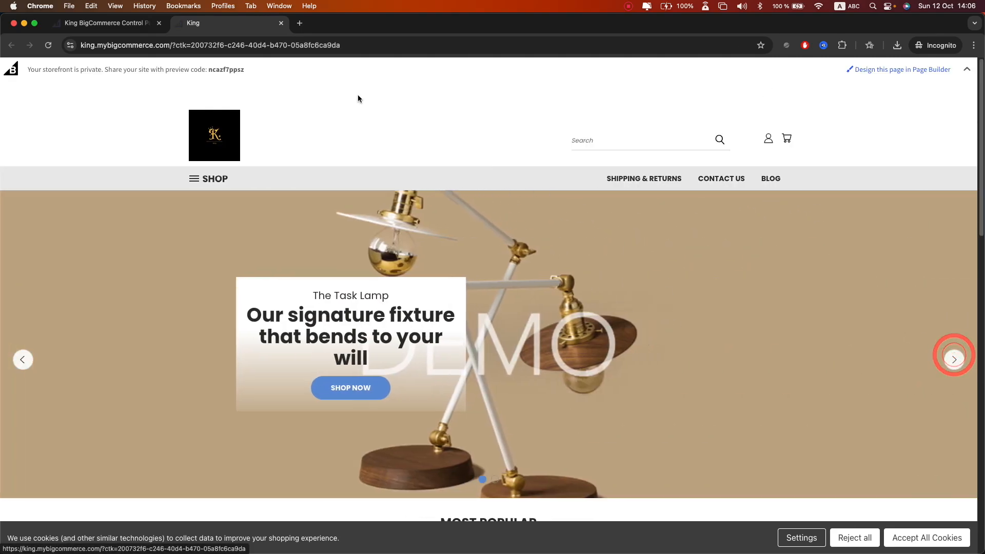
{"action": "left_click", "coordinate": [118, 23]}
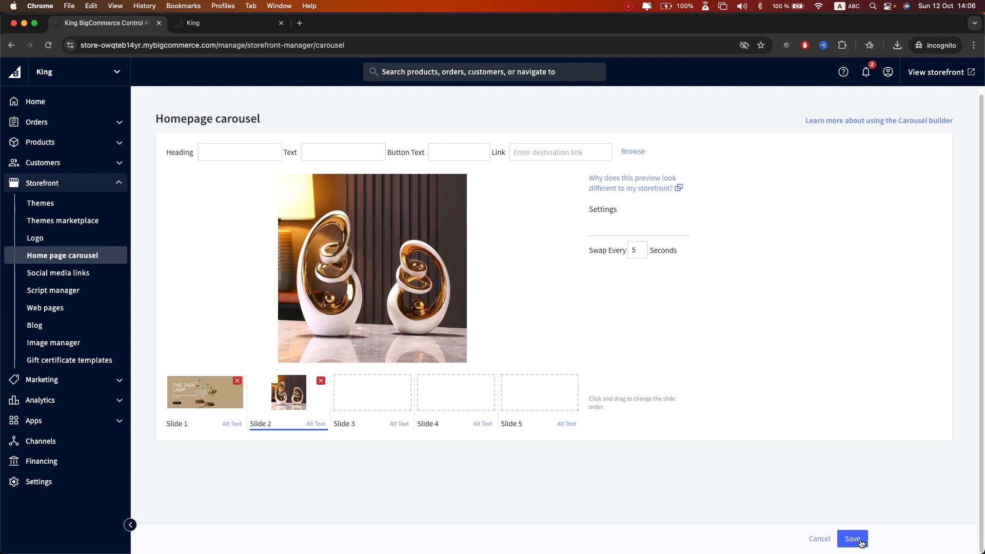
Save the homepage carousel changes and reload the storefront to check the second slide.
{"action": "left_click", "coordinate": [861, 543]}
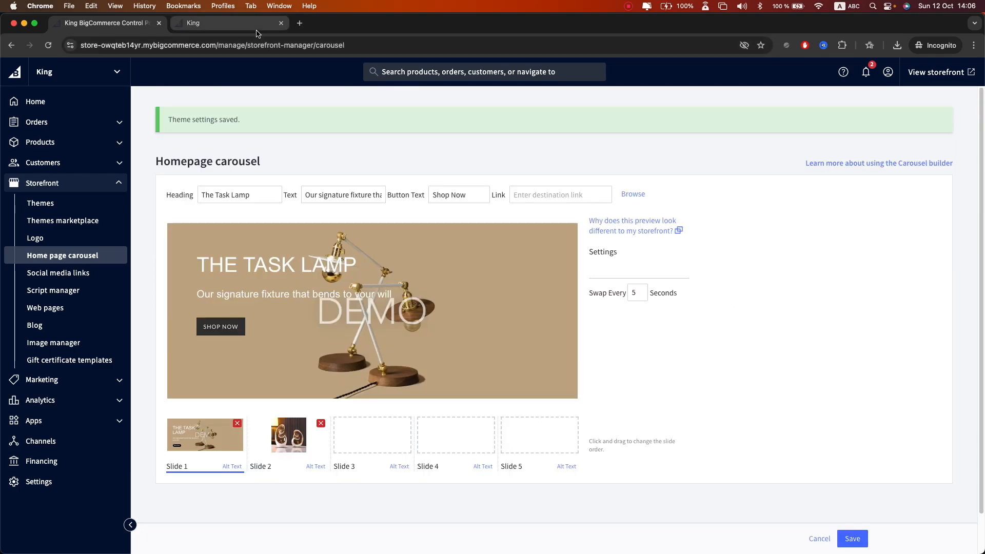
{"action": "left_click", "coordinate": [257, 26]}
{"action": "left_click", "coordinate": [48, 46]}
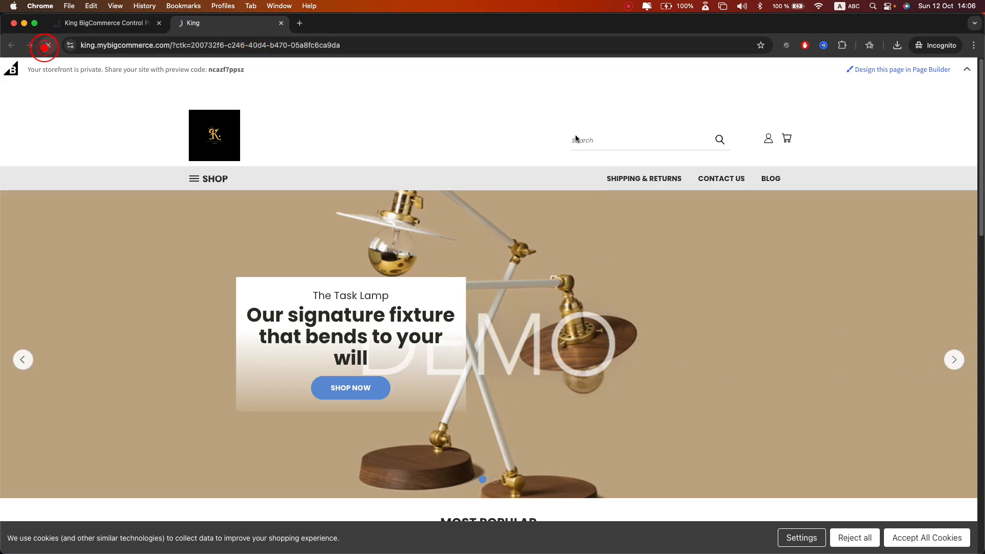
{"action": "left_click", "coordinate": [949, 359]}
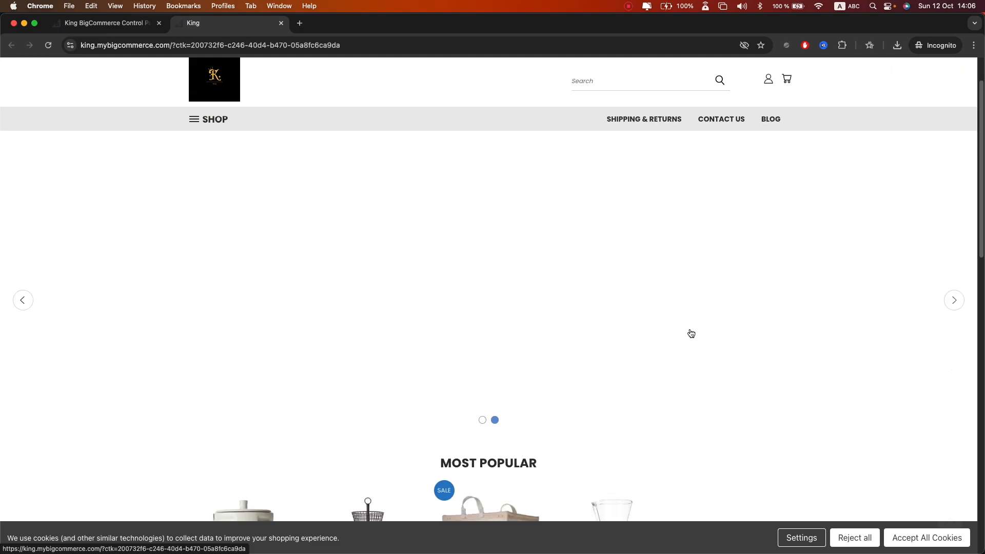
Back in the control panel, look over the Storefront and Marketing sections, including the Google customer reviews page.
{"action": "left_click", "coordinate": [109, 24]}
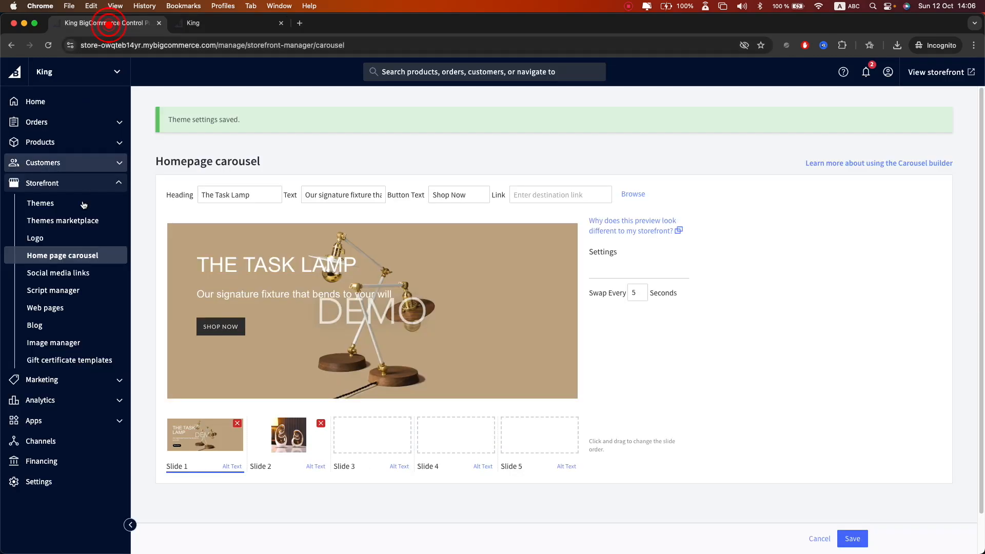
{"action": "left_click", "coordinate": [110, 181]}
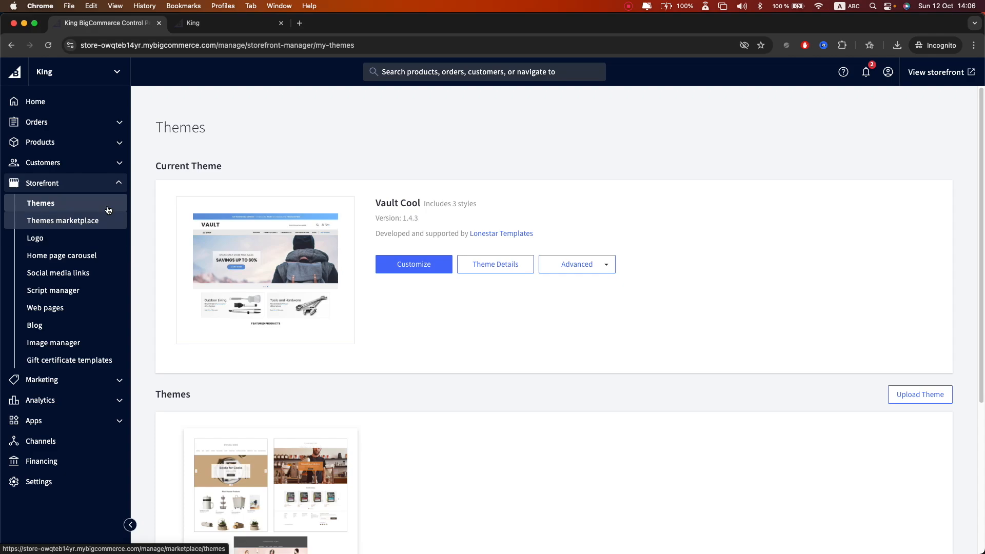
{"action": "left_click", "coordinate": [110, 182]}
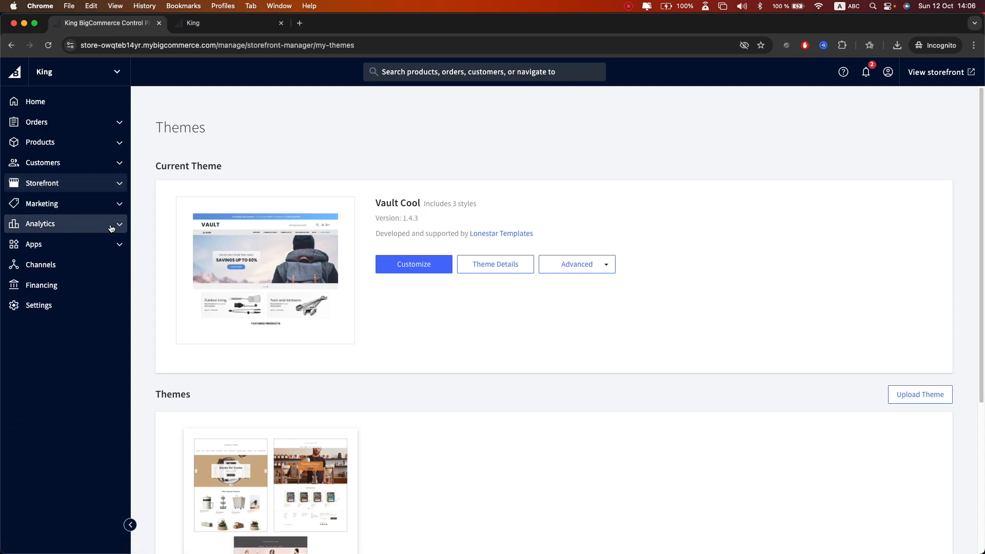
{"action": "left_click", "coordinate": [116, 204]}
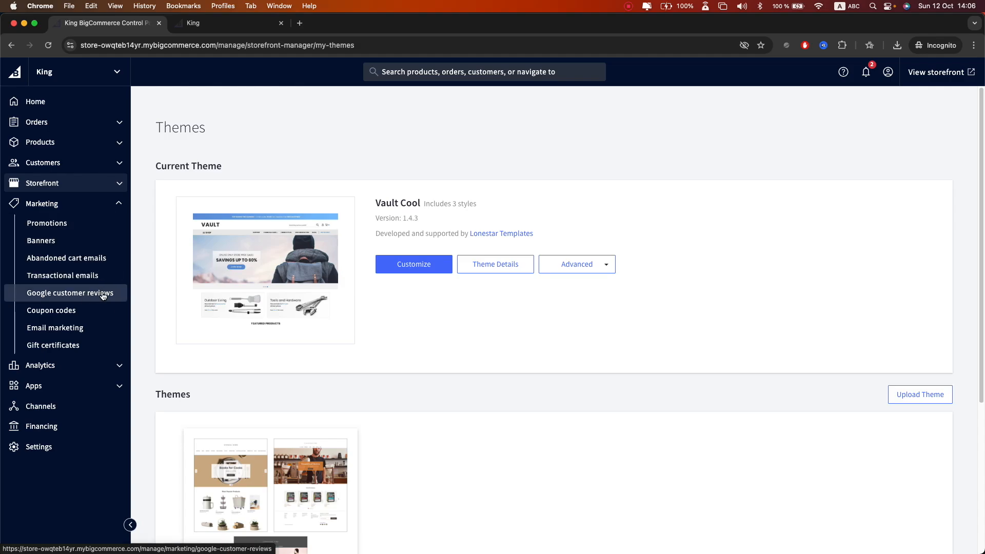
{"action": "left_click", "coordinate": [103, 296]}
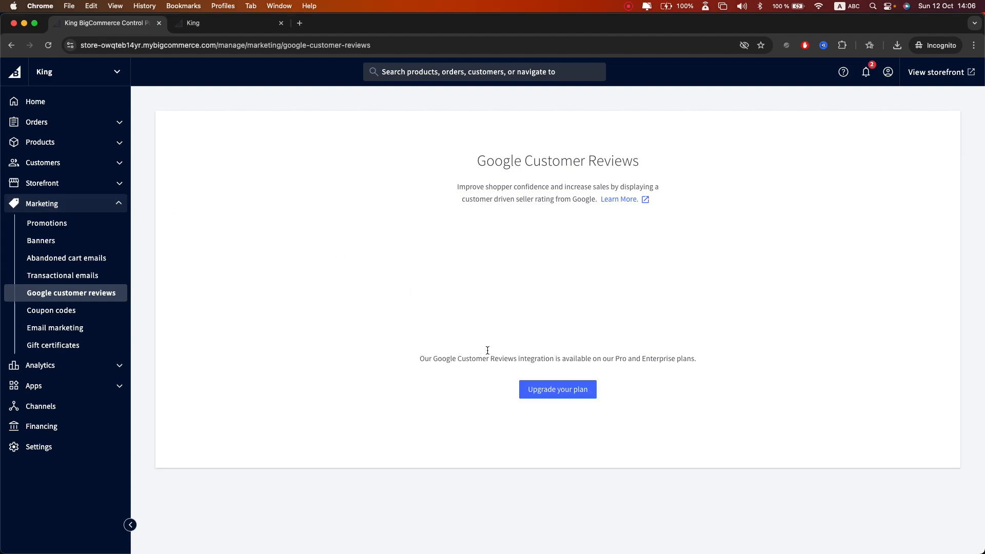
{"action": "left_click", "coordinate": [118, 204]}
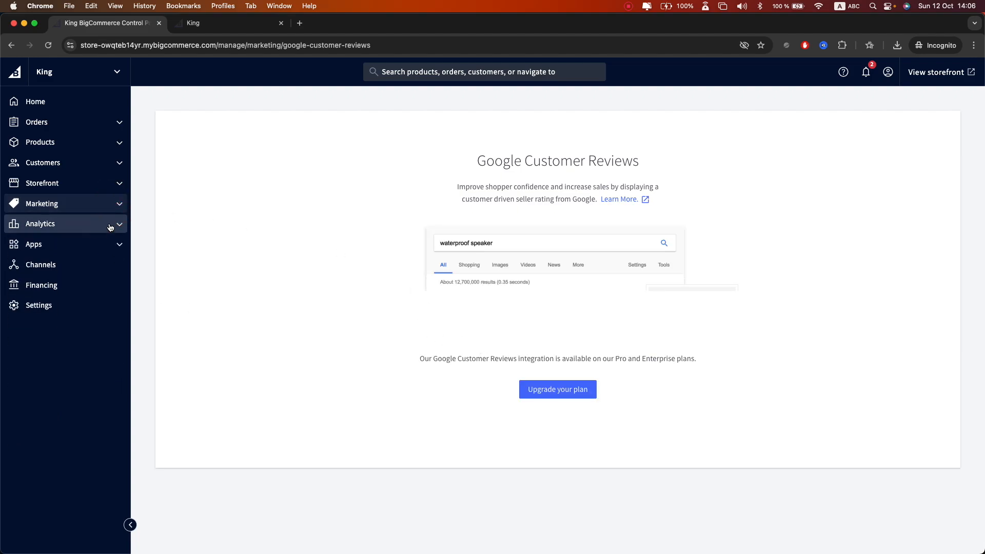
Review the Analytics store overview, from the revenue chart to the purchase funnel, top products and visits by origin.
{"action": "left_click", "coordinate": [111, 222]}
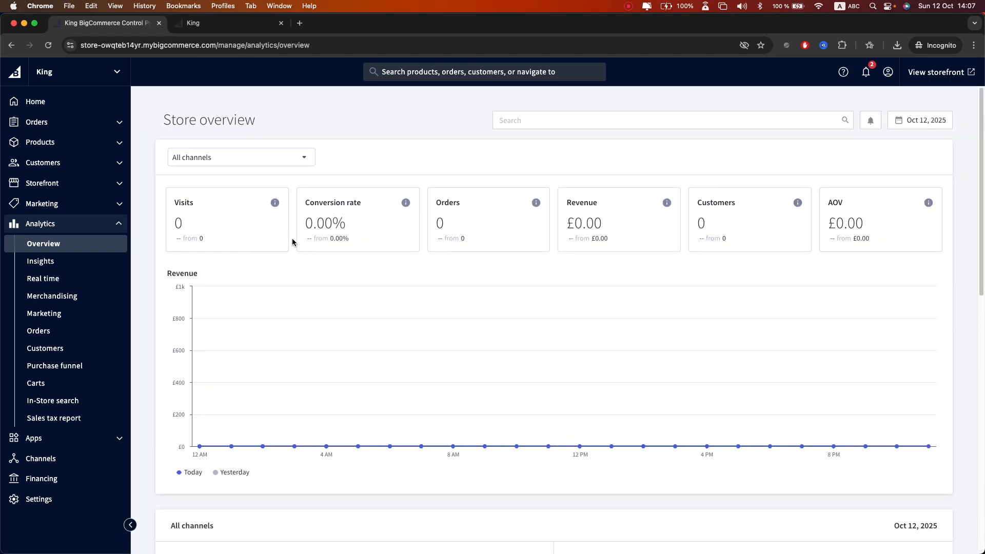
{"action": "scroll", "coordinate": [635, 246], "scroll_direction": "down", "scroll_amount": 8}
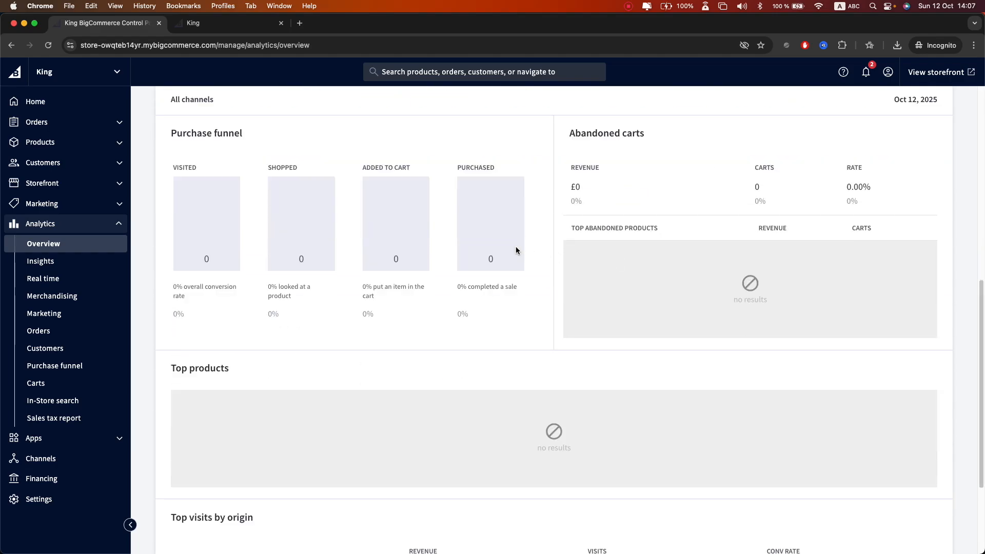
{"action": "scroll", "coordinate": [508, 257], "scroll_direction": "down", "scroll_amount": 3}
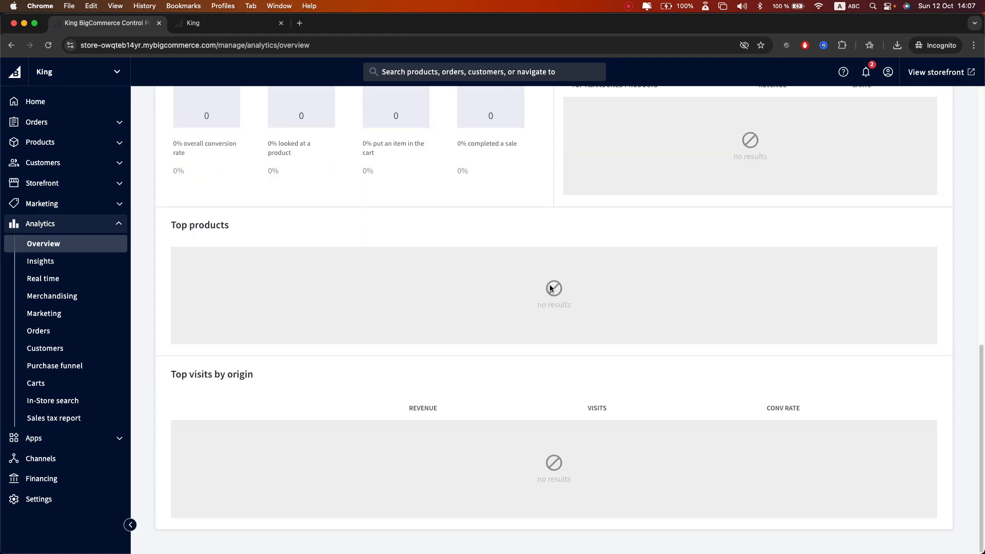
{"action": "left_click", "coordinate": [119, 226]}
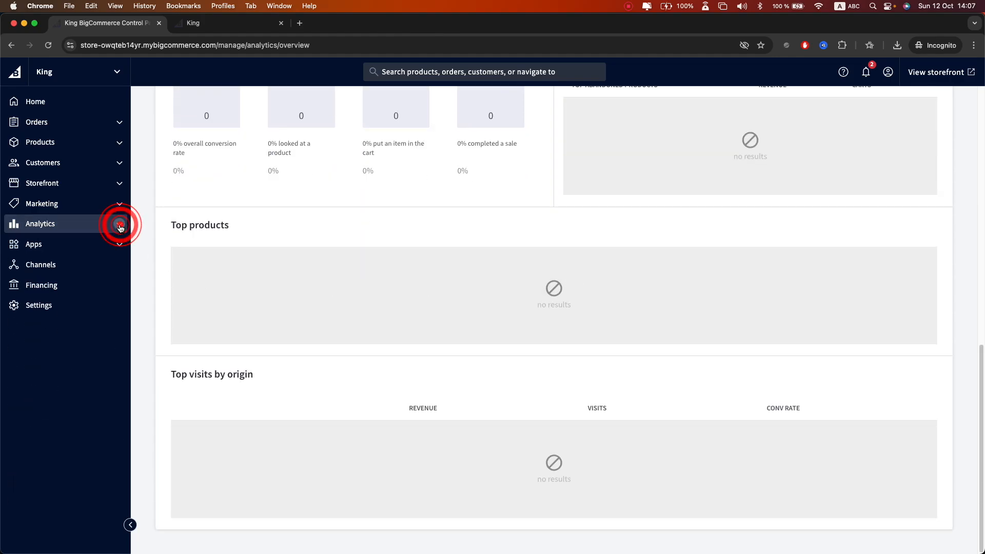
{"action": "left_click", "coordinate": [119, 225]}
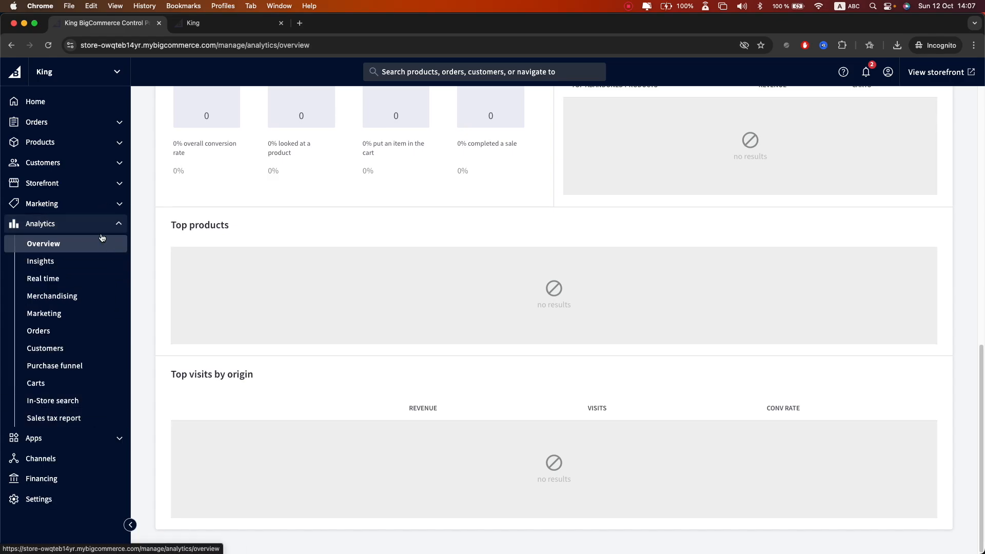
{"action": "left_click", "coordinate": [115, 222]}
{"action": "scroll", "coordinate": [440, 198], "scroll_direction": "up", "scroll_amount": 11}
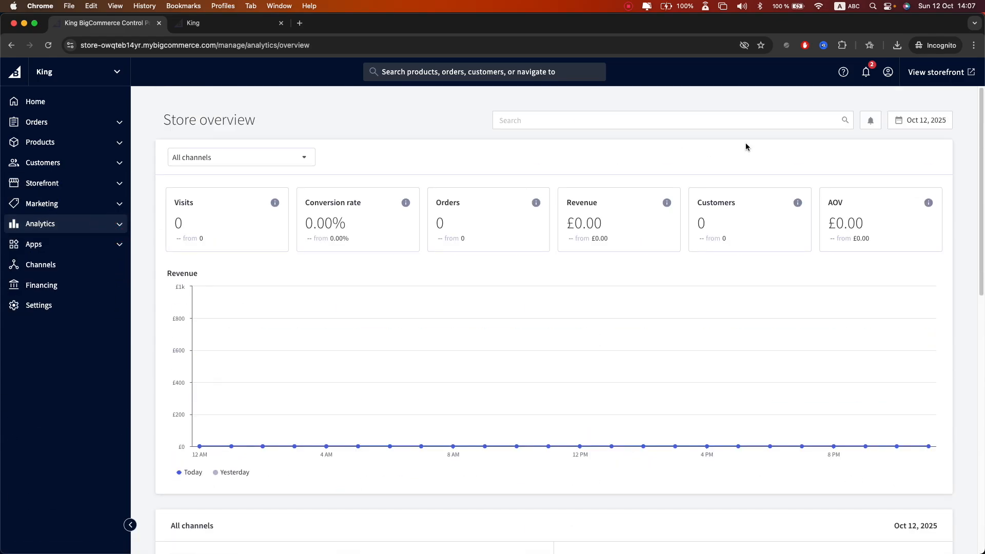
{"action": "left_click", "coordinate": [251, 25]}
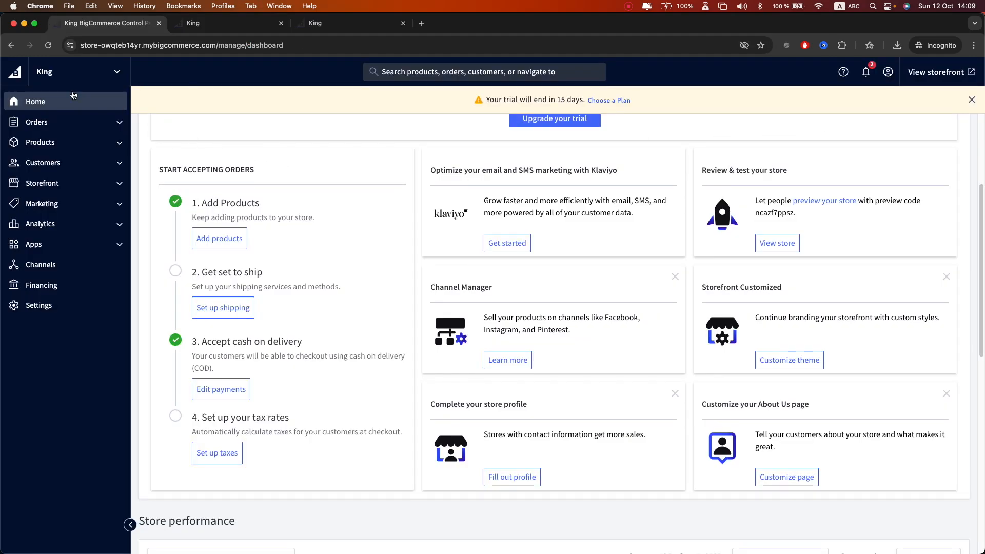
From the Home dashboard's Start Accepting Orders checklist, open the shipping setup.
{"action": "left_click", "coordinate": [73, 96]}
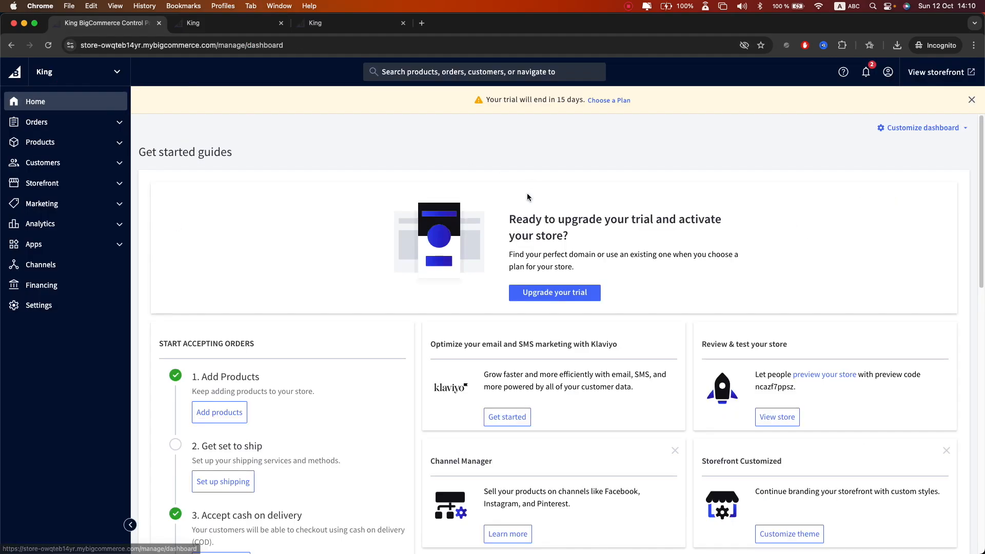
{"action": "scroll", "coordinate": [384, 245], "scroll_direction": "down", "scroll_amount": 4}
{"action": "scroll", "coordinate": [308, 248], "scroll_direction": "up", "scroll_amount": 3}
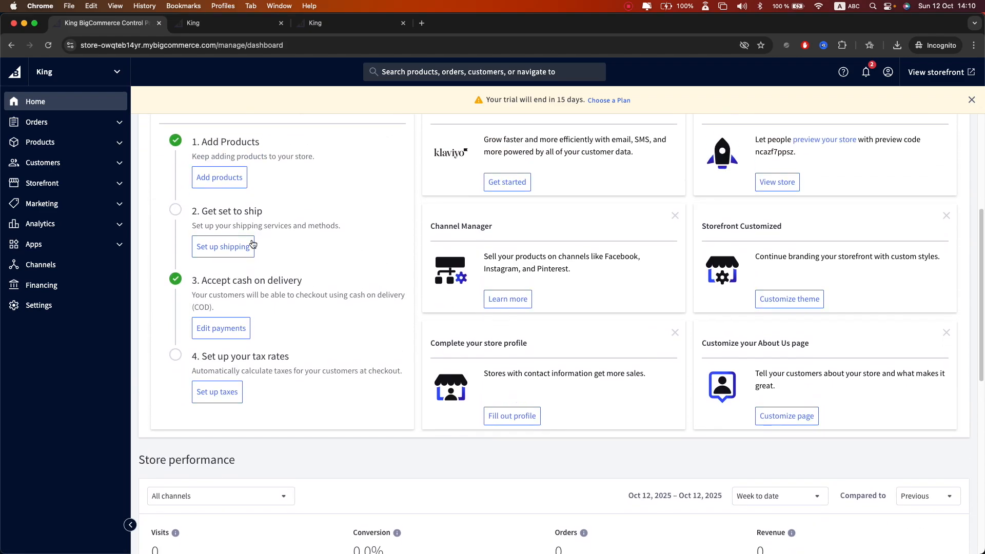
{"action": "left_click", "coordinate": [247, 248]}
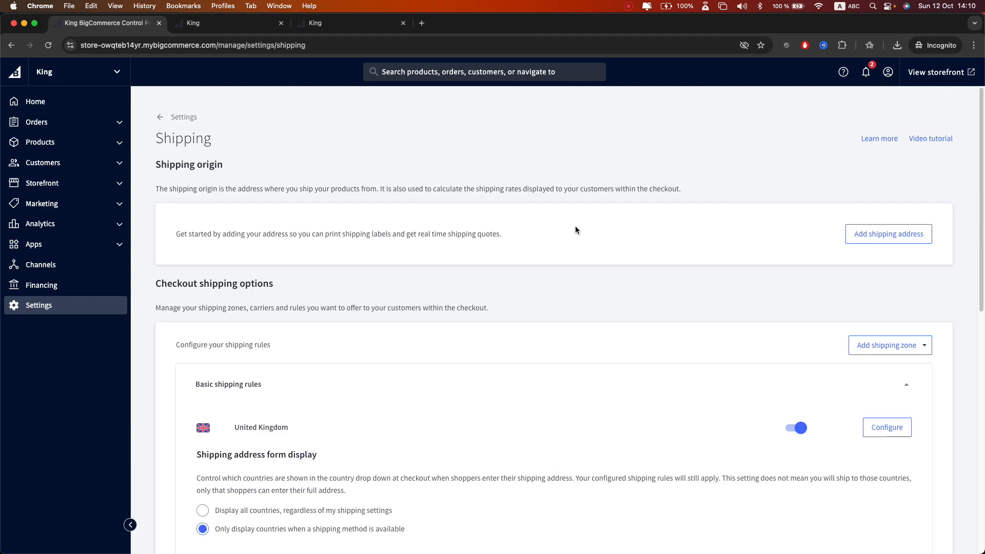
Add the store's shipping origin address, filling in the street, city, postal code and state, and submit it.
{"action": "left_click", "coordinate": [873, 234]}
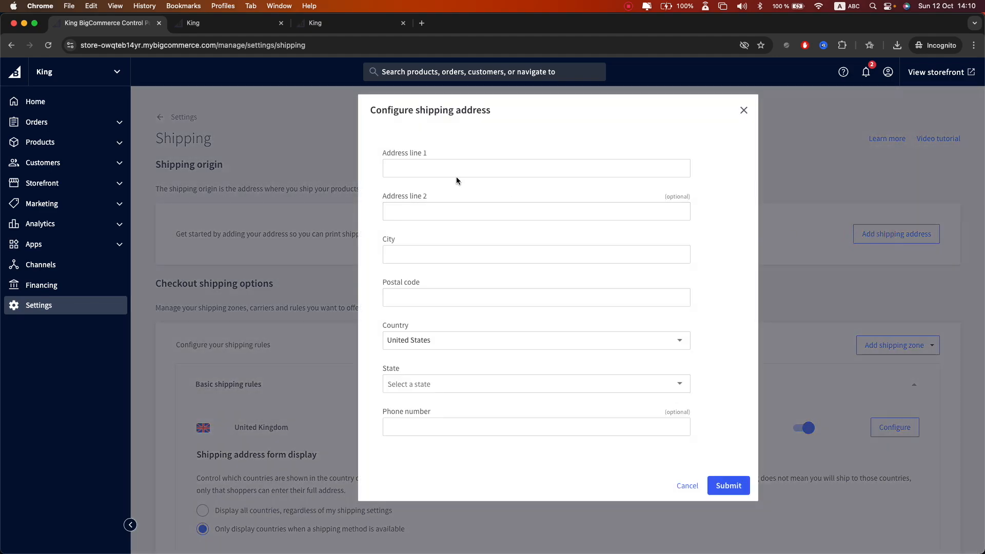
{"action": "left_click", "coordinate": [460, 169]}
{"action": "left_click", "coordinate": [503, 315]}
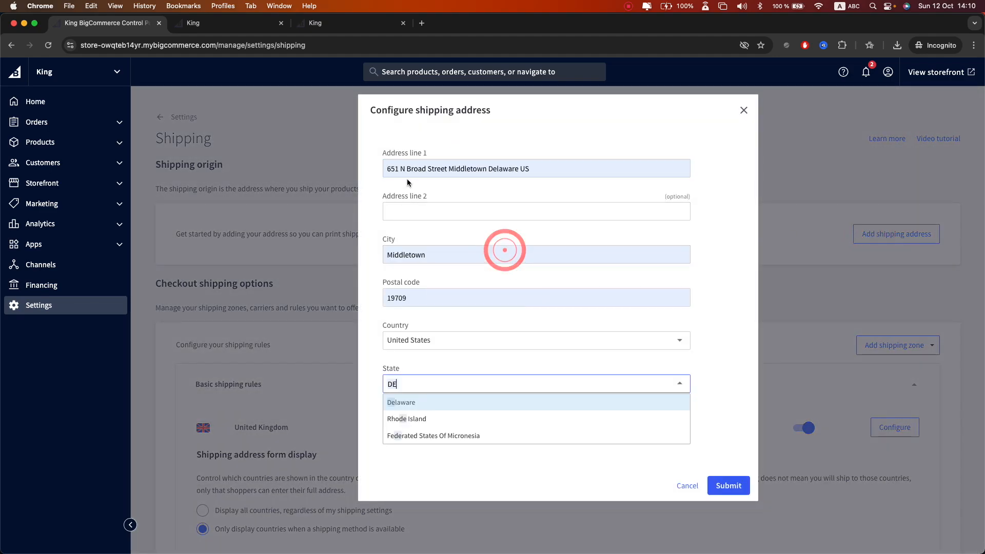
{"action": "left_click", "coordinate": [468, 403]}
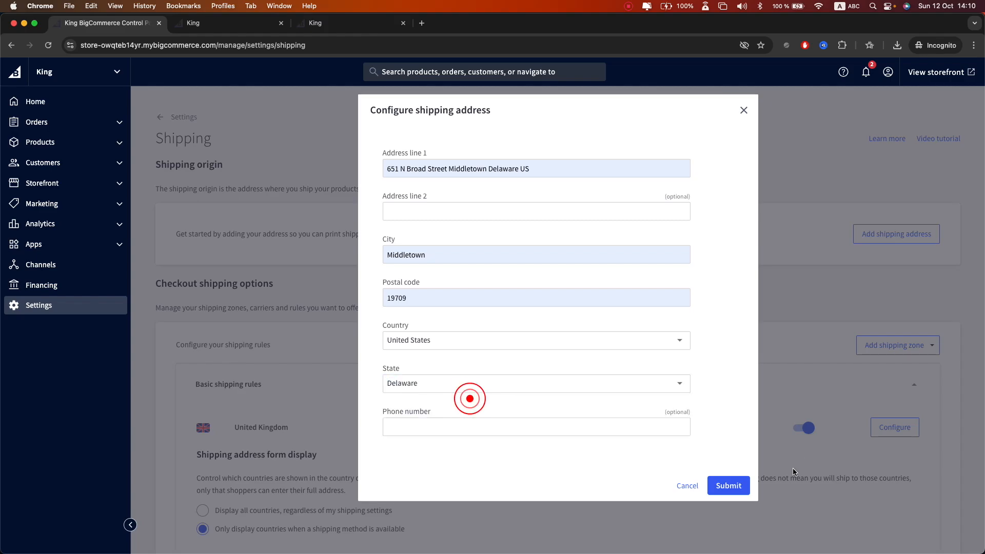
{"action": "left_click", "coordinate": [743, 484]}
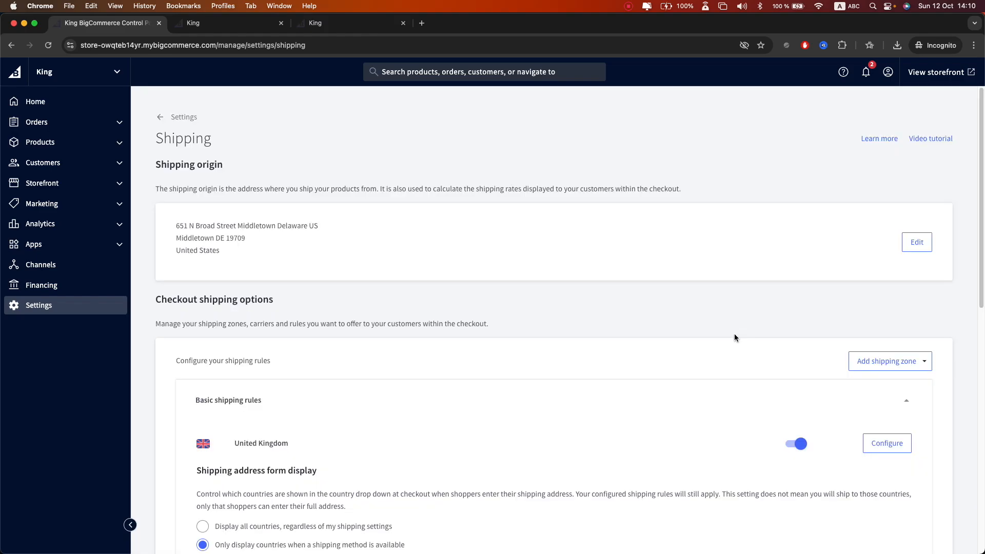
Add a country shipping zone for the United States under the checkout shipping options.
{"action": "scroll", "coordinate": [770, 313], "scroll_direction": "down", "scroll_amount": 3}
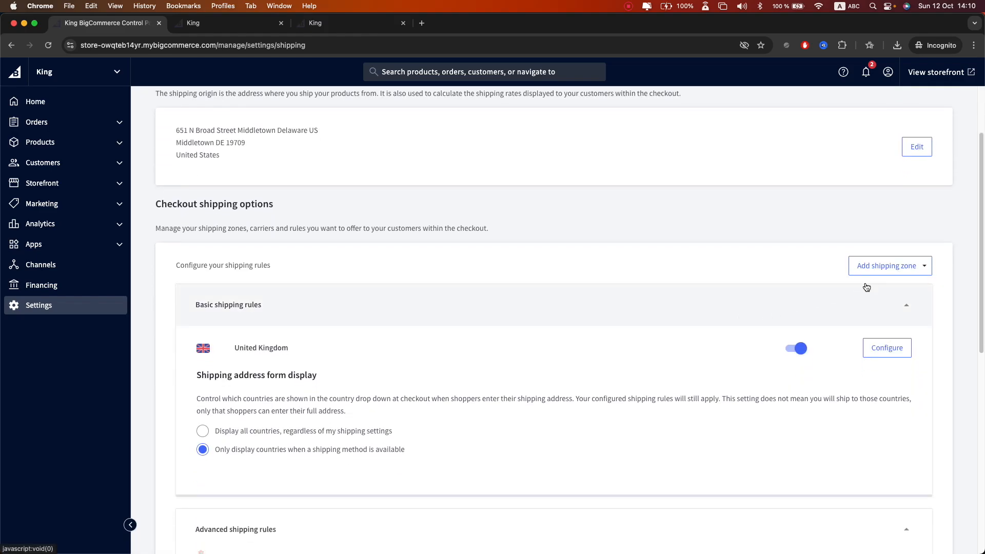
{"action": "left_click", "coordinate": [878, 265]}
{"action": "left_click", "coordinate": [880, 288]}
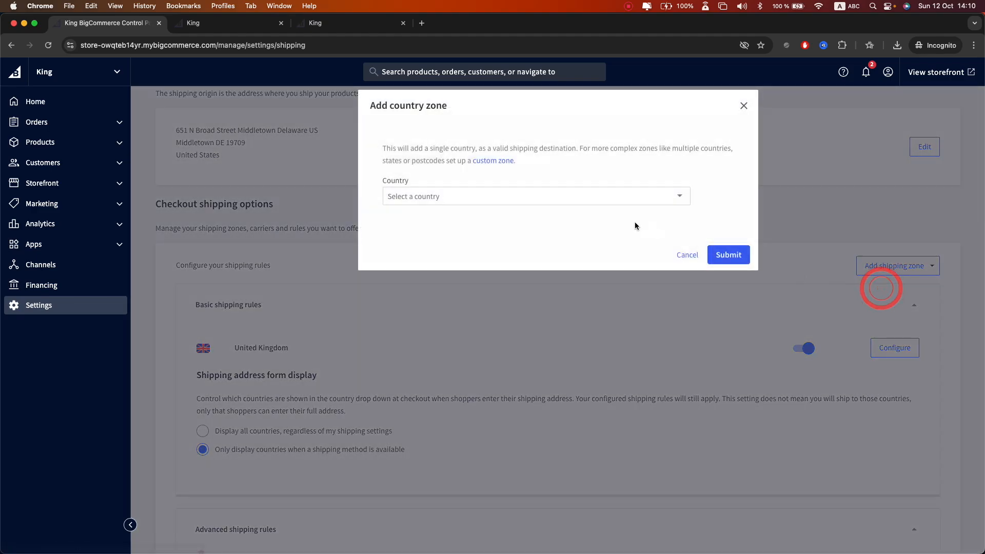
{"action": "left_click", "coordinate": [521, 195]}
{"action": "scroll", "coordinate": [505, 282], "scroll_direction": "down", "scroll_amount": 20}
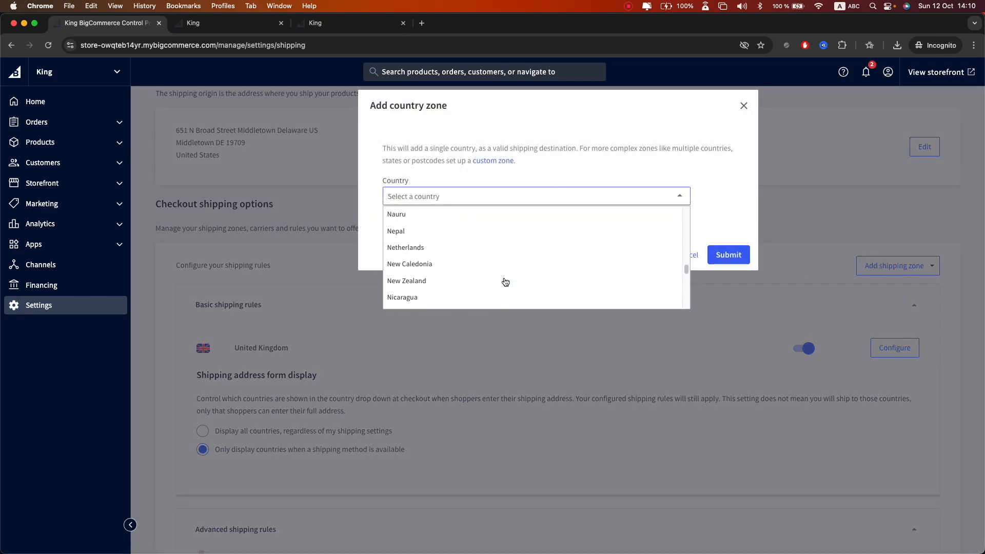
{"action": "scroll", "coordinate": [504, 282], "scroll_direction": "down", "scroll_amount": 20}
{"action": "left_click", "coordinate": [500, 237]}
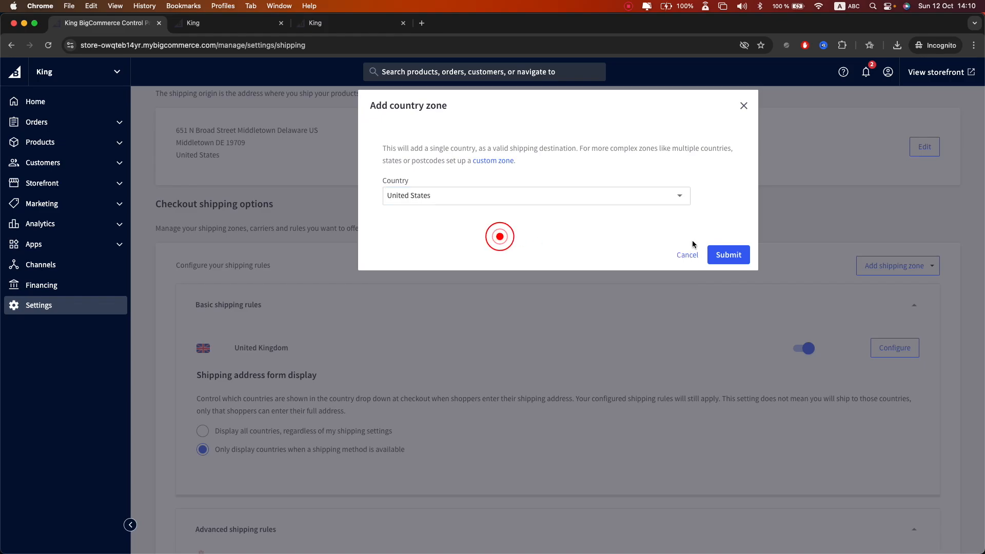
{"action": "left_click", "coordinate": [732, 255]}
Delete the United Kingdom shipping zone and review the remaining shipping settings down to the shipping labels.
{"action": "scroll", "coordinate": [724, 282], "scroll_direction": "down", "scroll_amount": 3}
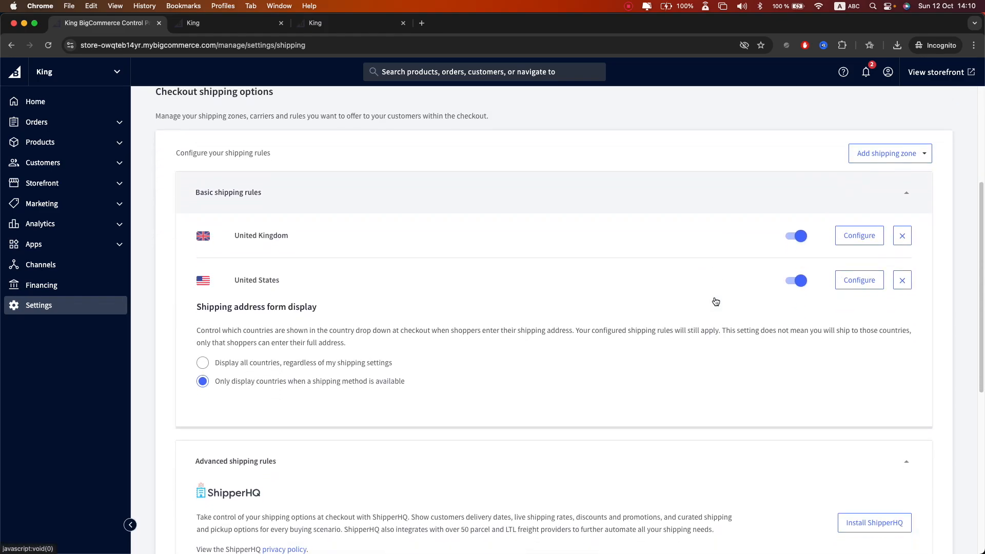
{"action": "scroll", "coordinate": [716, 301], "scroll_direction": "down", "scroll_amount": 2}
{"action": "left_click", "coordinate": [902, 170]}
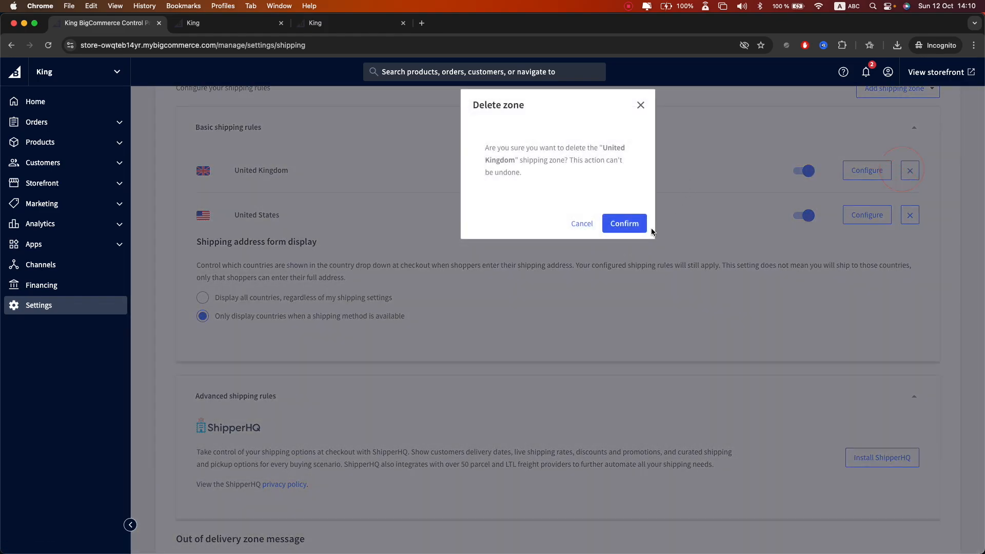
{"action": "left_click", "coordinate": [629, 223]}
{"action": "scroll", "coordinate": [767, 291], "scroll_direction": "down", "scroll_amount": 5}
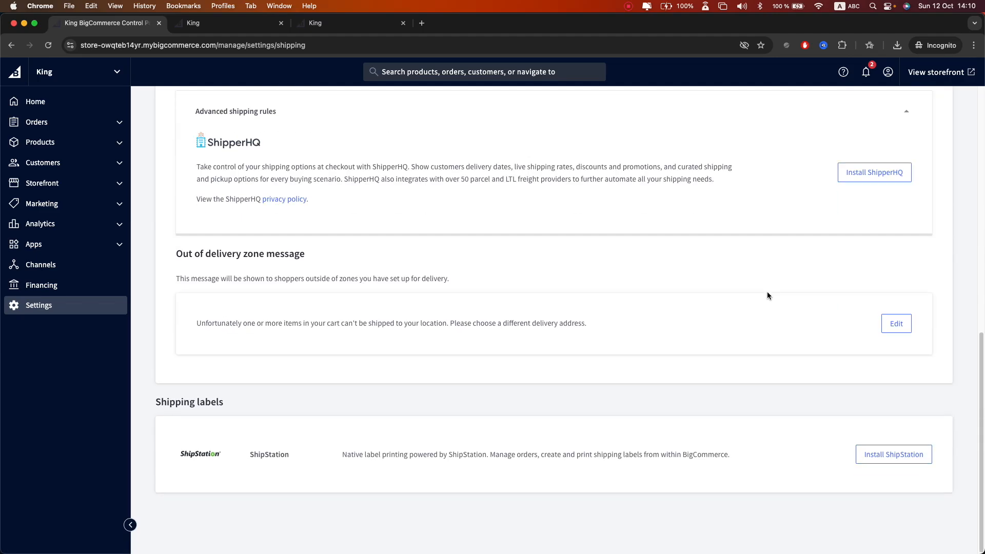
{"action": "scroll", "coordinate": [775, 296], "scroll_direction": "up", "scroll_amount": 5}
{"action": "scroll", "coordinate": [775, 296], "scroll_direction": "down", "scroll_amount": 5}
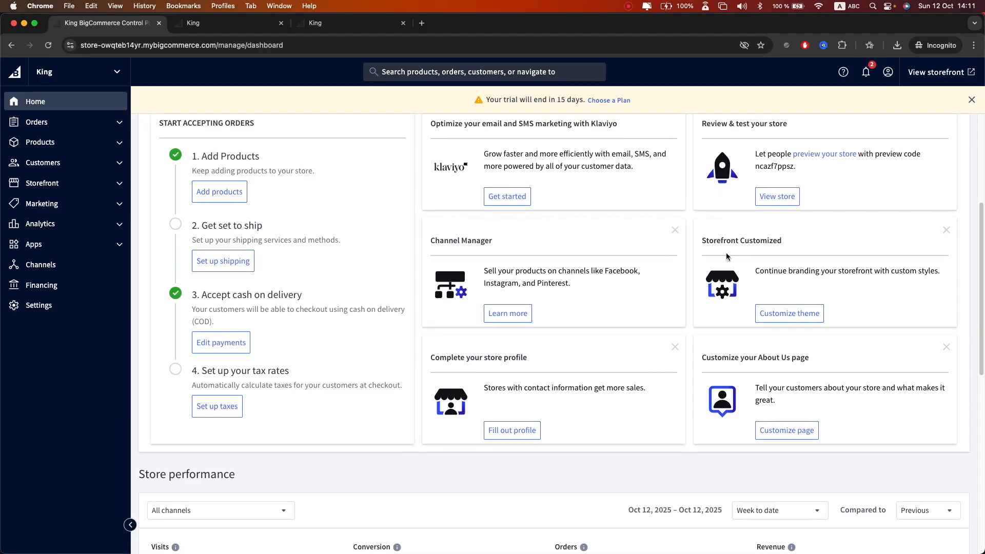
Preview the store from the Home dashboard, look through its homepage banner and product sections, and return to the dashboard.
{"action": "scroll", "coordinate": [727, 255], "scroll_direction": "up", "scroll_amount": 5}
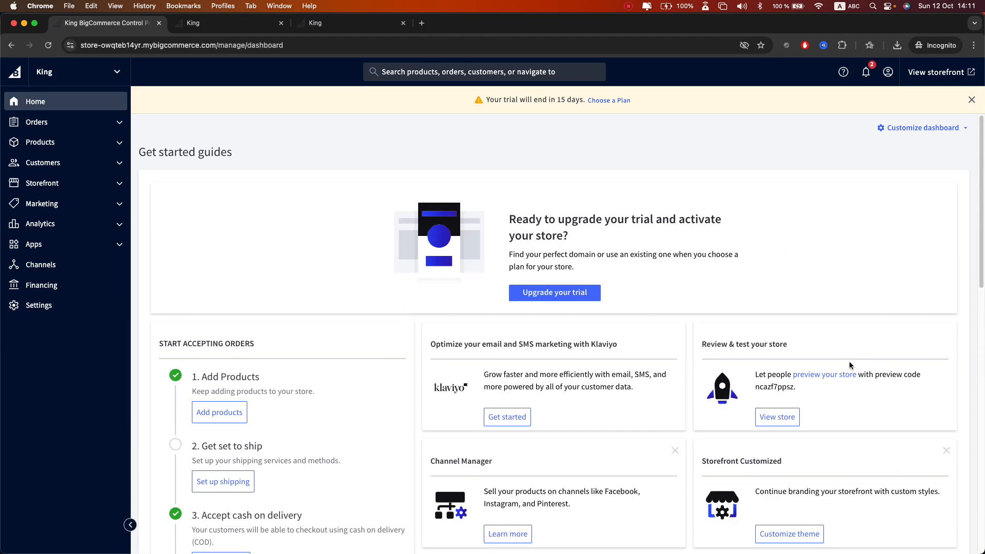
{"action": "left_click", "coordinate": [827, 375]}
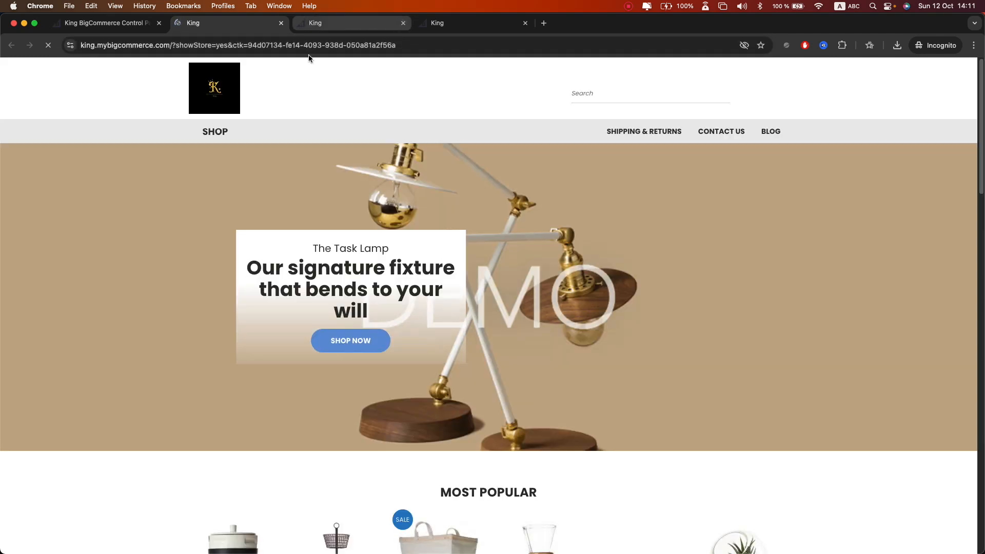
{"action": "scroll", "coordinate": [472, 142], "scroll_direction": "down", "scroll_amount": 5}
{"action": "scroll", "coordinate": [472, 144], "scroll_direction": "down", "scroll_amount": 5}
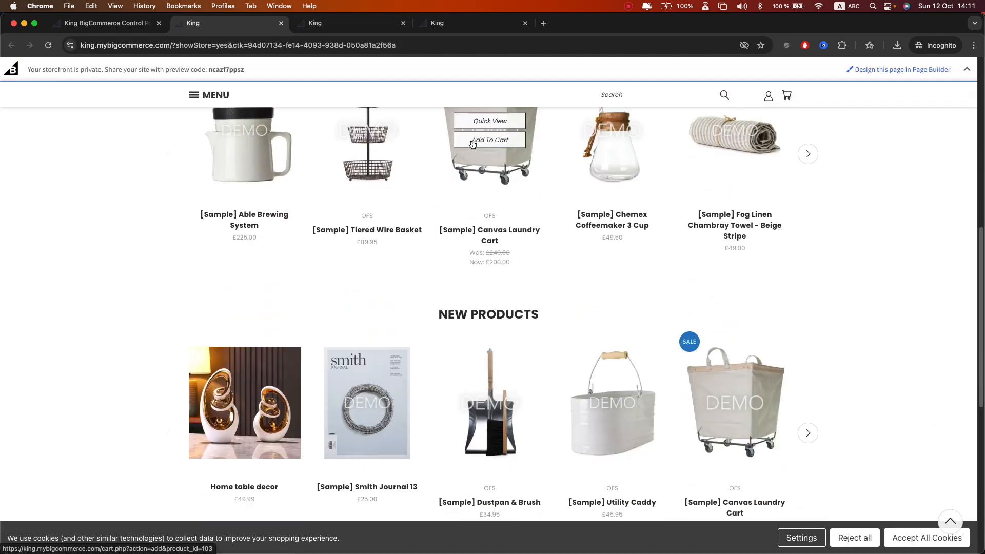
{"action": "scroll", "coordinate": [475, 142], "scroll_direction": "up", "scroll_amount": 15}
{"action": "scroll", "coordinate": [403, 368], "scroll_direction": "down", "scroll_amount": 5}
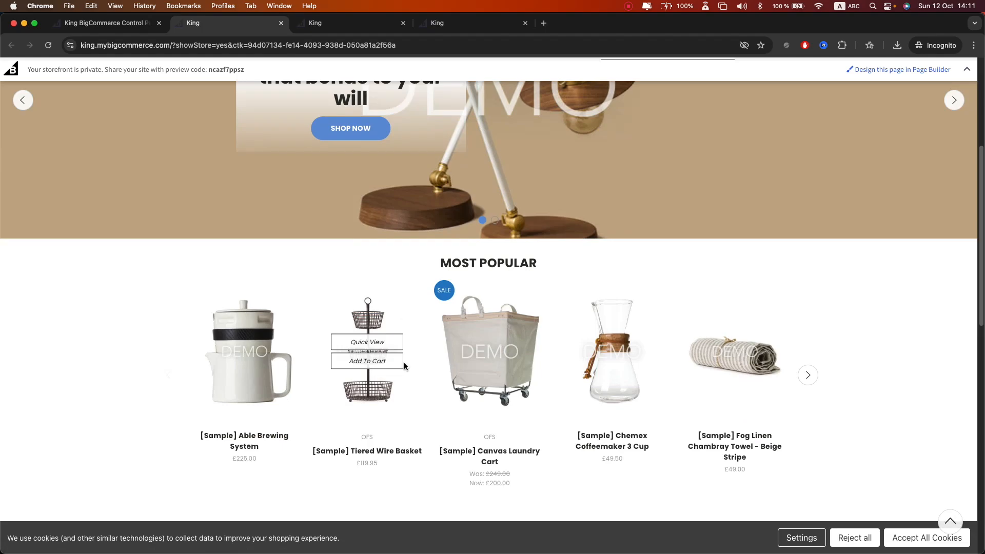
{"action": "left_click", "coordinate": [97, 20]}
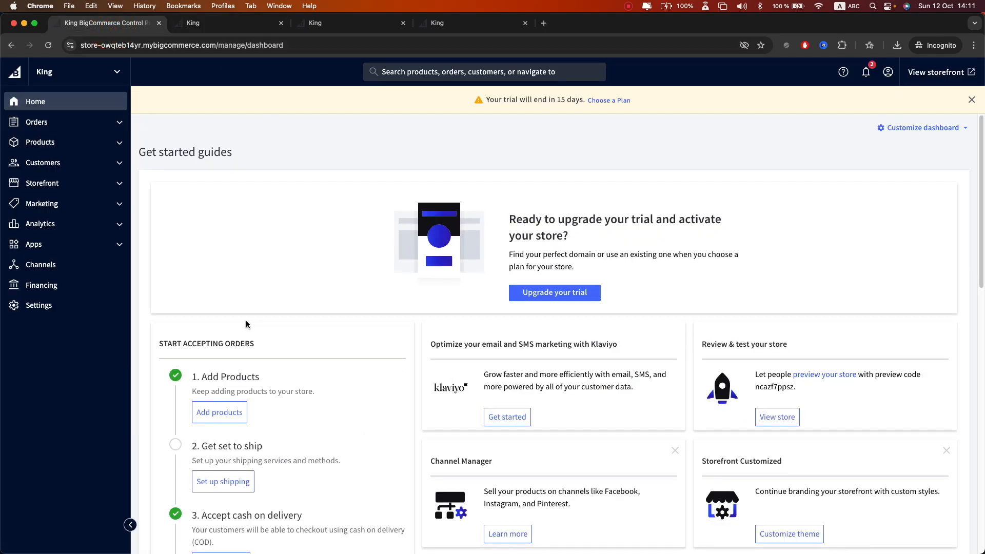
{"action": "scroll", "coordinate": [251, 324], "scroll_direction": "down", "scroll_amount": 5}
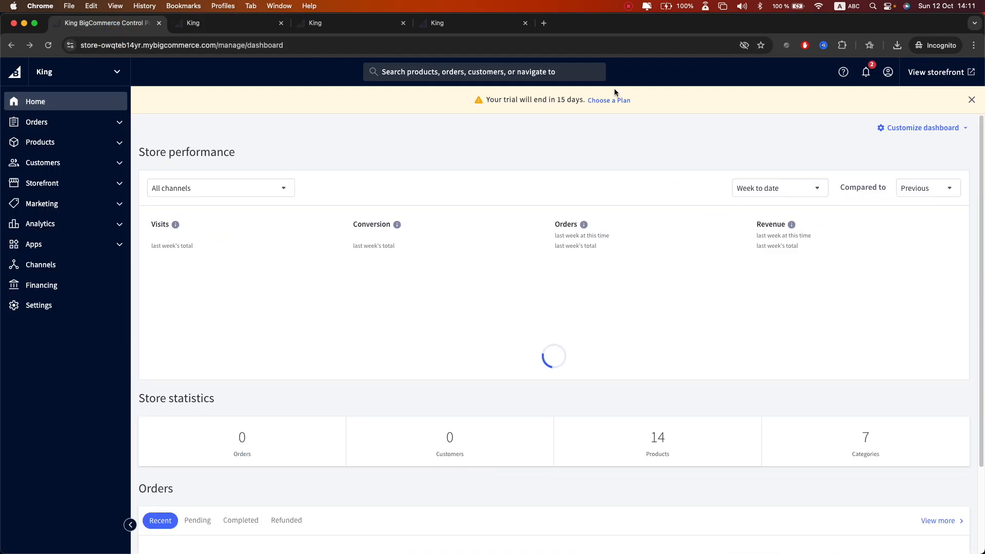
Start a new storefront web page using the WYSIWYG editor content type and name it Portfolio.
{"action": "left_click", "coordinate": [119, 183]}
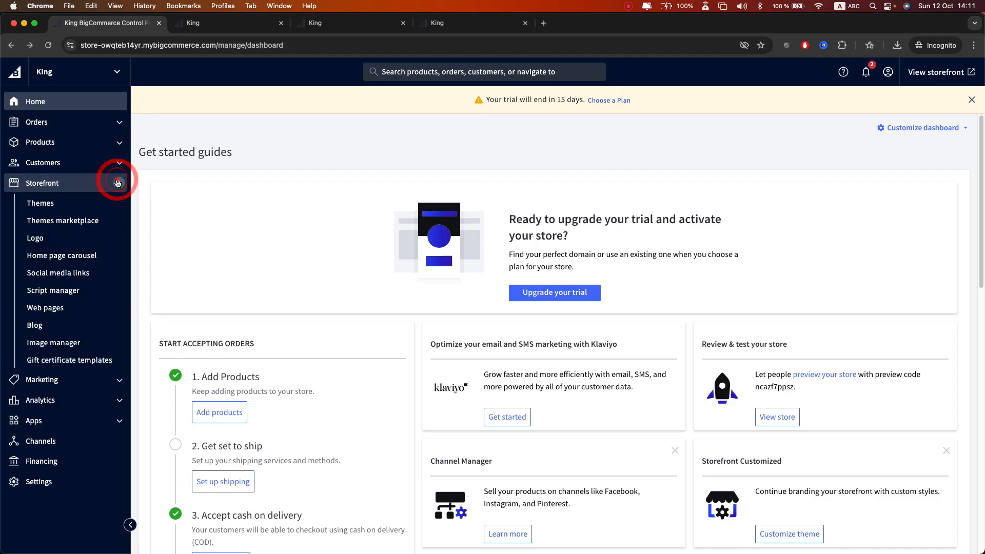
{"action": "left_click", "coordinate": [99, 311]}
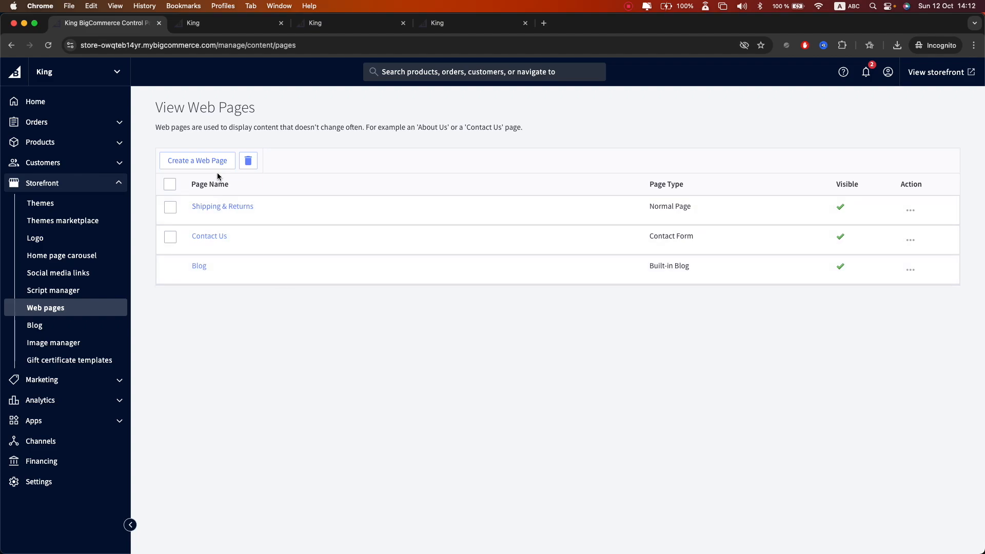
{"action": "left_click", "coordinate": [217, 167]}
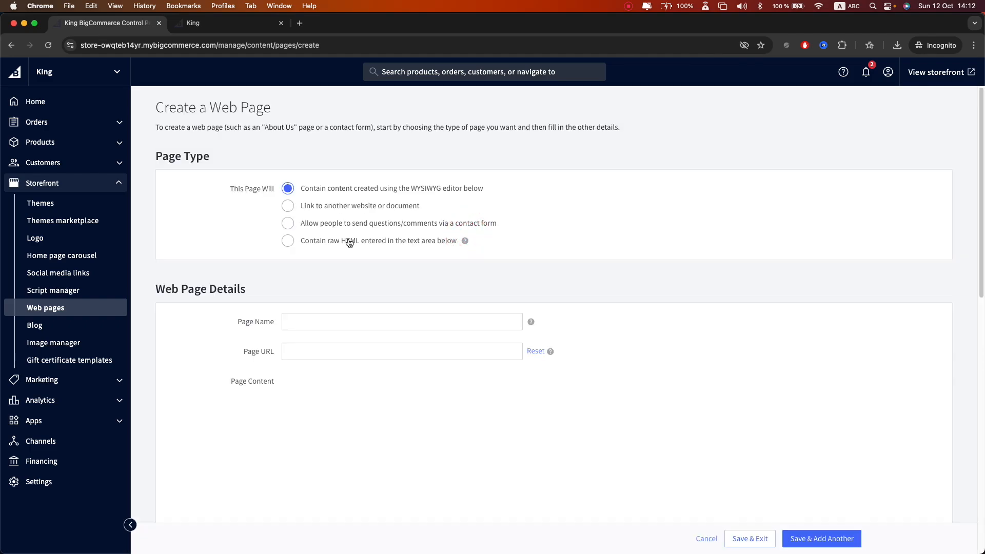
{"action": "scroll", "coordinate": [348, 242], "scroll_direction": "down", "scroll_amount": 1}
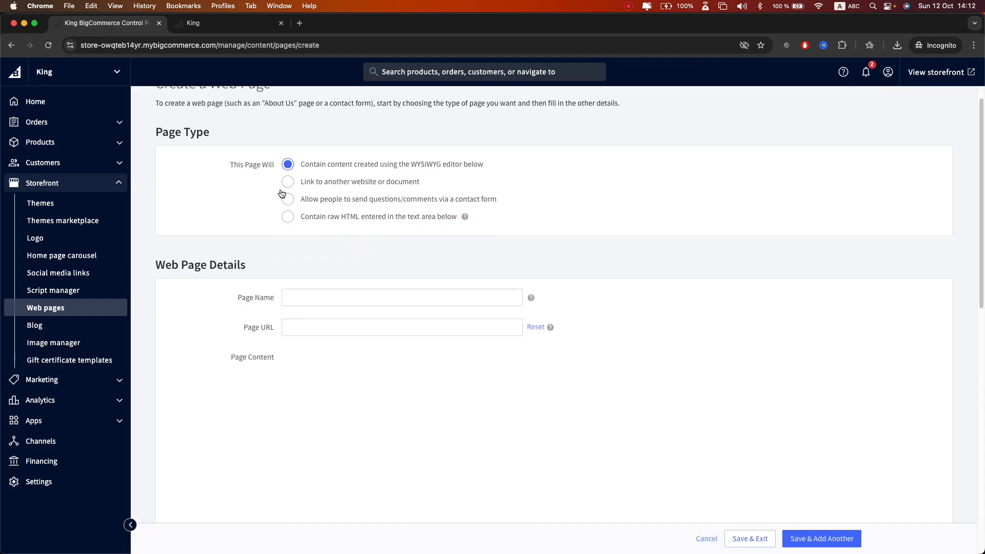
{"action": "scroll", "coordinate": [390, 195], "scroll_direction": "down", "scroll_amount": 3}
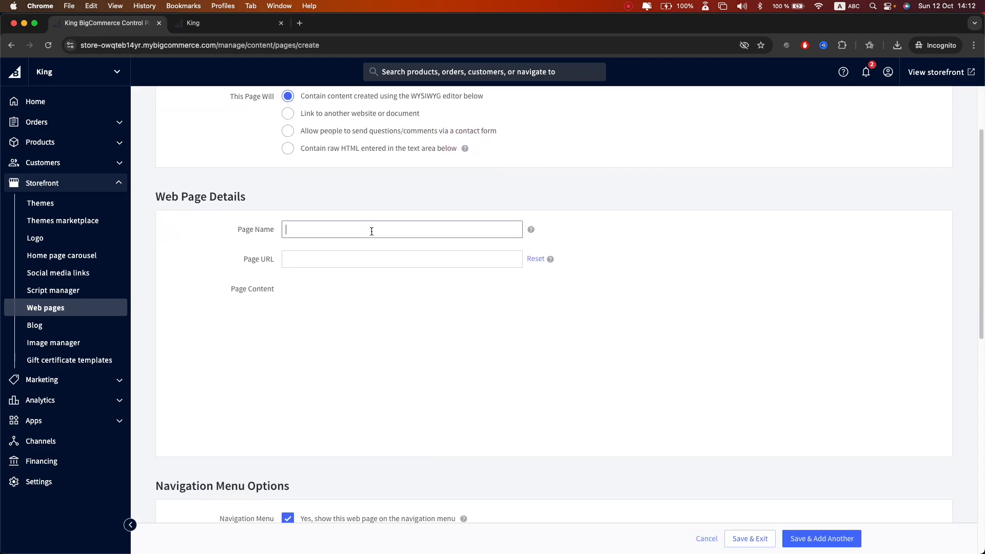
{"action": "left_click", "coordinate": [371, 230]}
{"action": "type", "text": "Portfolio"}
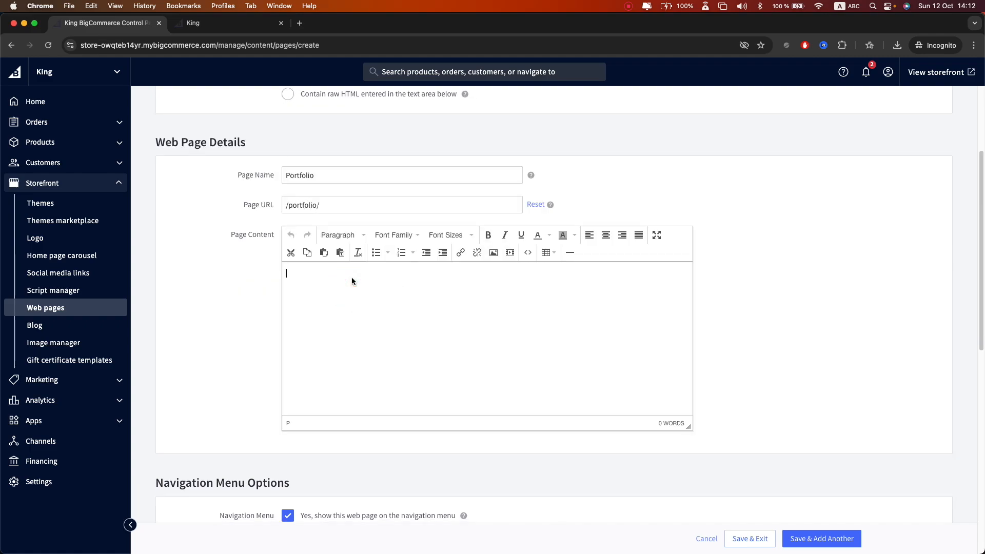
Write page content beginning "Here are a list of my product" for the Portfolio page, review its navigation and advanced options, and save it.
{"action": "left_click", "coordinate": [352, 277]}
{"action": "type", "text": "Here a r"}
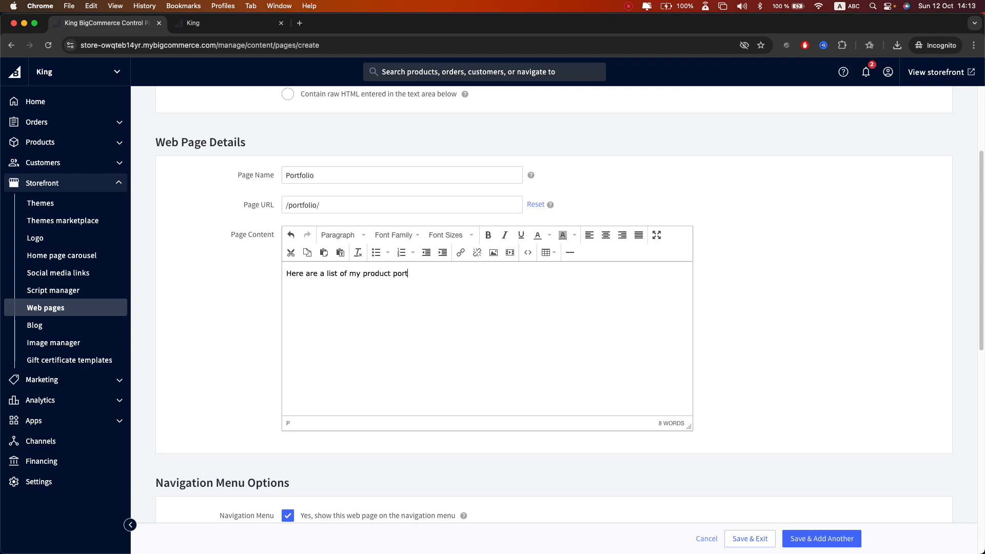
{"action": "left_click", "coordinate": [718, 332]}
{"action": "scroll", "coordinate": [618, 292], "scroll_direction": "down", "scroll_amount": 5}
{"action": "scroll", "coordinate": [618, 293], "scroll_direction": "down", "scroll_amount": 4}
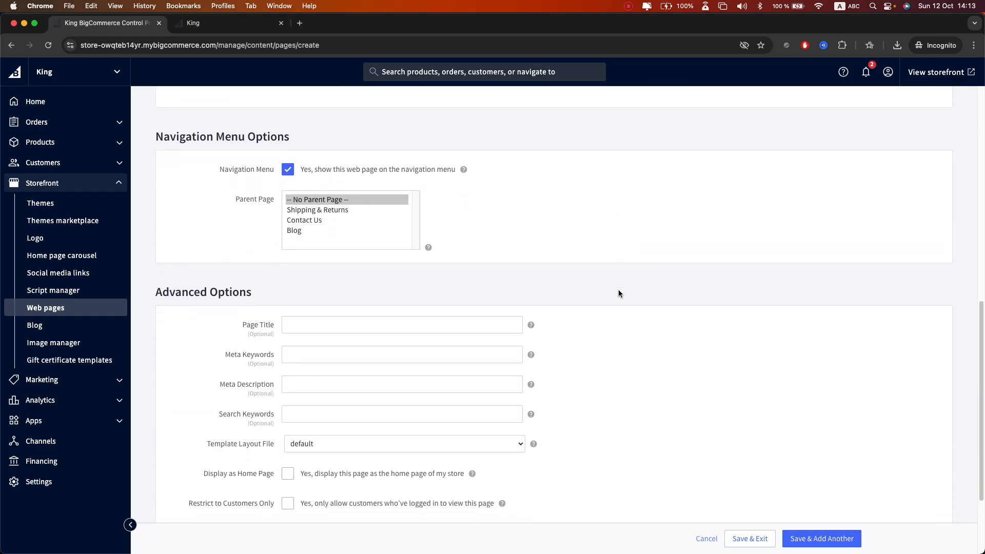
{"action": "left_click", "coordinate": [753, 537]}
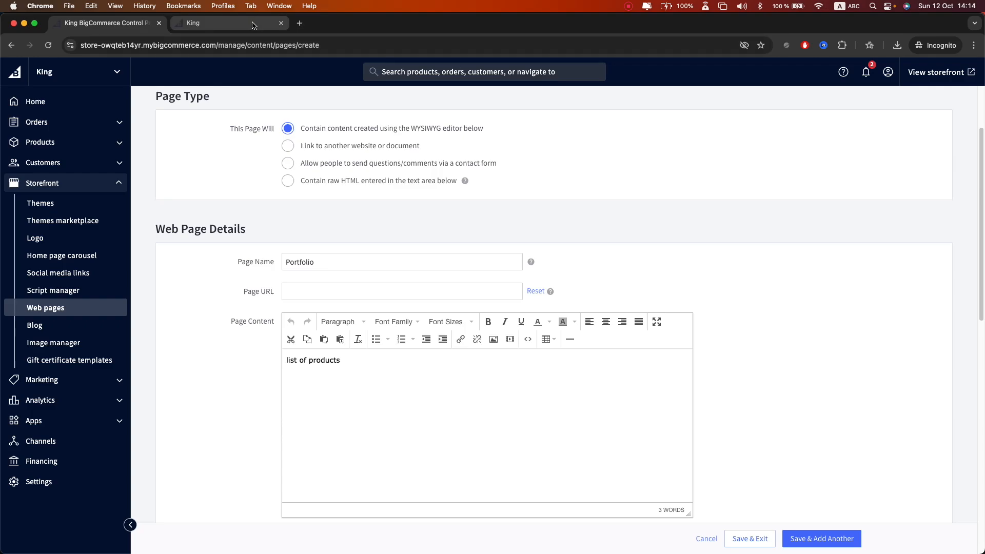
Check the storefront preview's navigation menu and product sections, and return to the control panel's Home dashboard.
{"action": "left_click", "coordinate": [252, 23]}
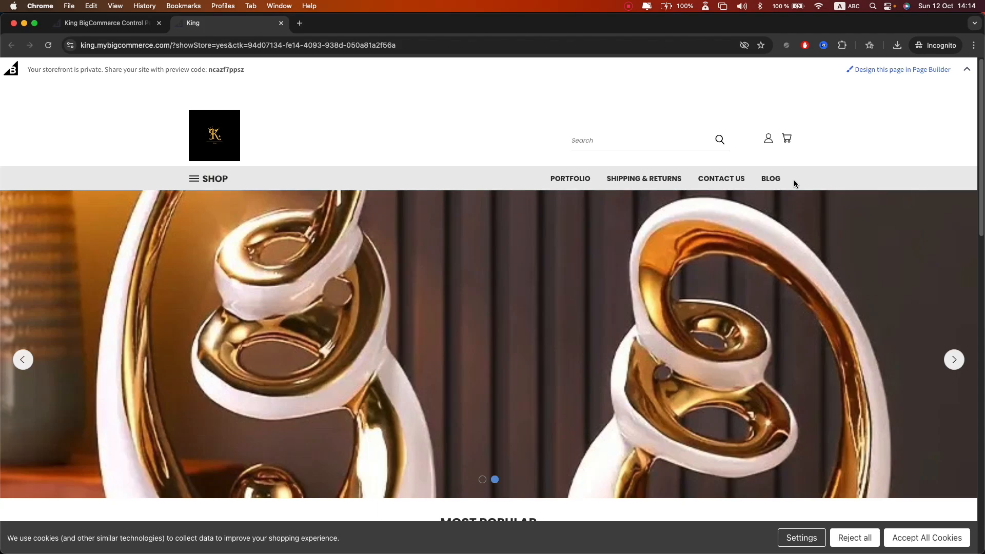
{"action": "scroll", "coordinate": [794, 183], "scroll_direction": "down", "scroll_amount": 10}
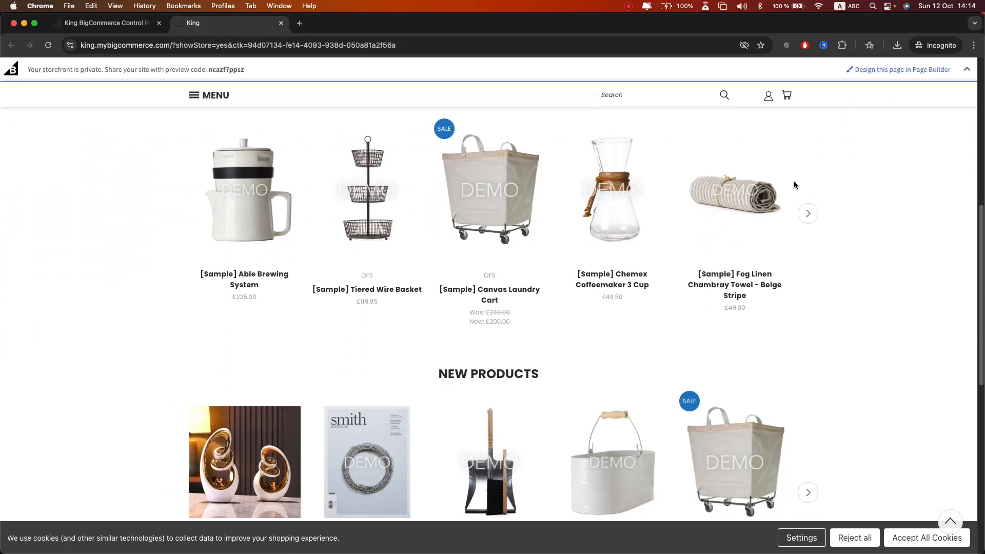
{"action": "left_click", "coordinate": [105, 23]}
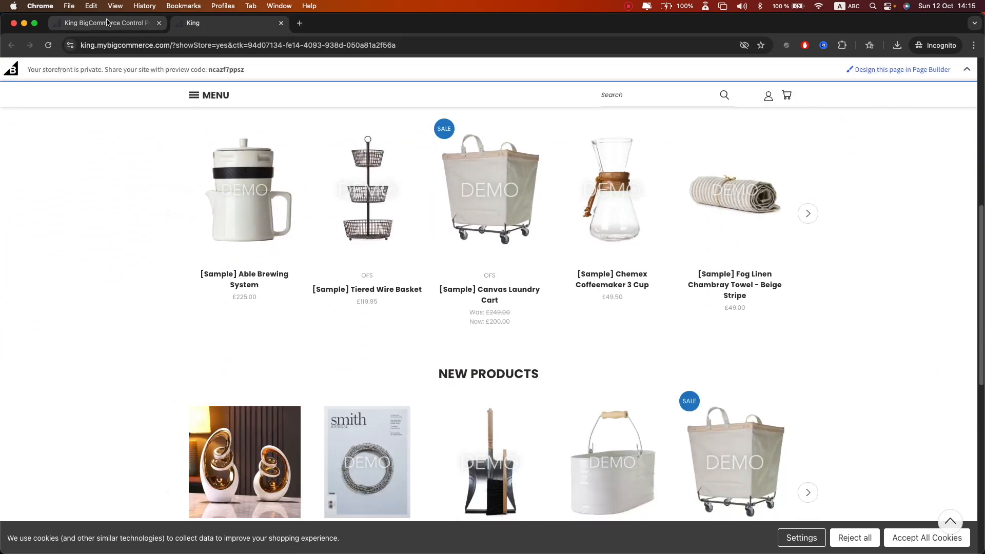
{"action": "scroll", "coordinate": [187, 201], "scroll_direction": "up", "scroll_amount": 2}
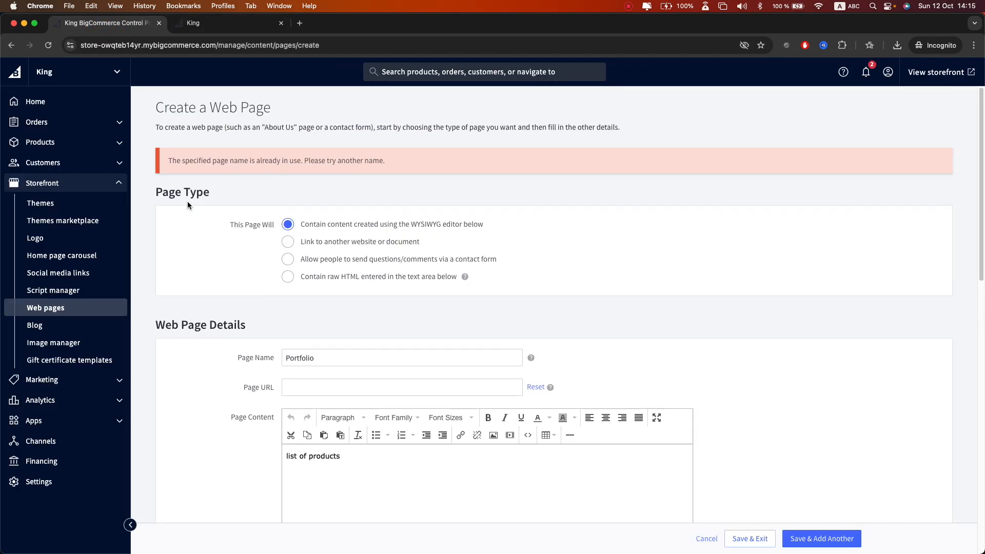
{"action": "left_click", "coordinate": [71, 101]}
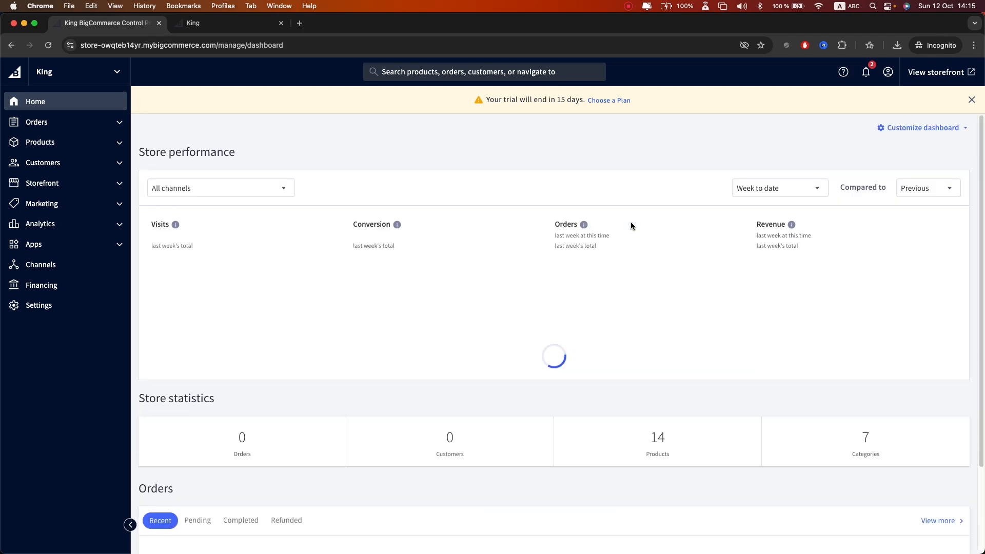